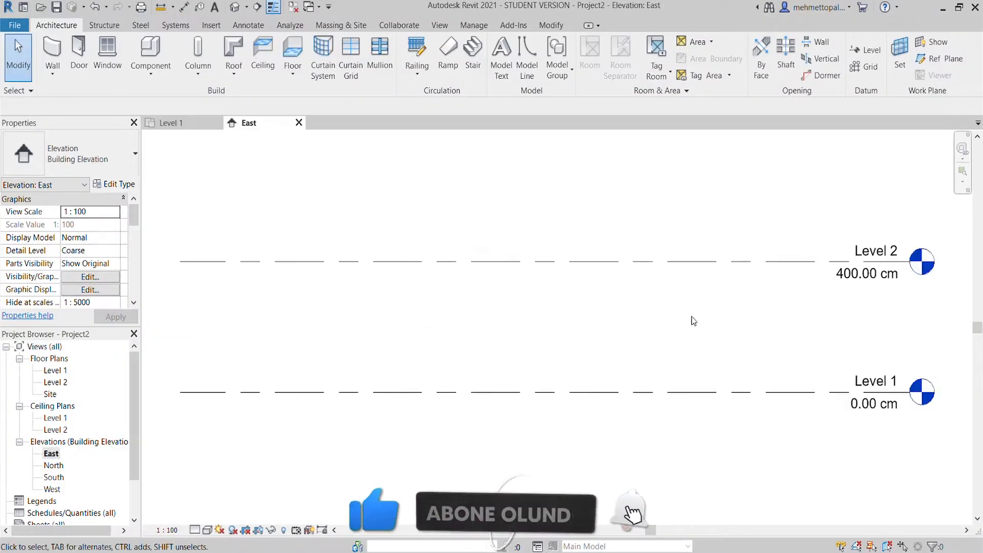
# - Copy Level 1 downward by 30 cm and extend the copy's level head outward past the other level heads
pyautogui.scroll(-2, 694, 320)
pyautogui.click(659, 323)
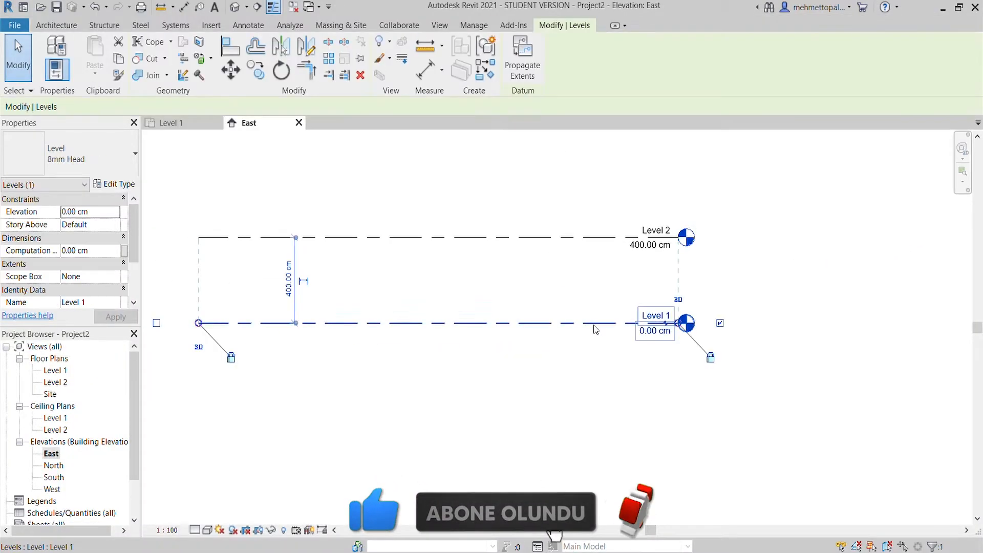
pyautogui.click(254, 72)
pyautogui.write('30')
pyautogui.press('Return')
pyautogui.scroll(1, 650, 336)
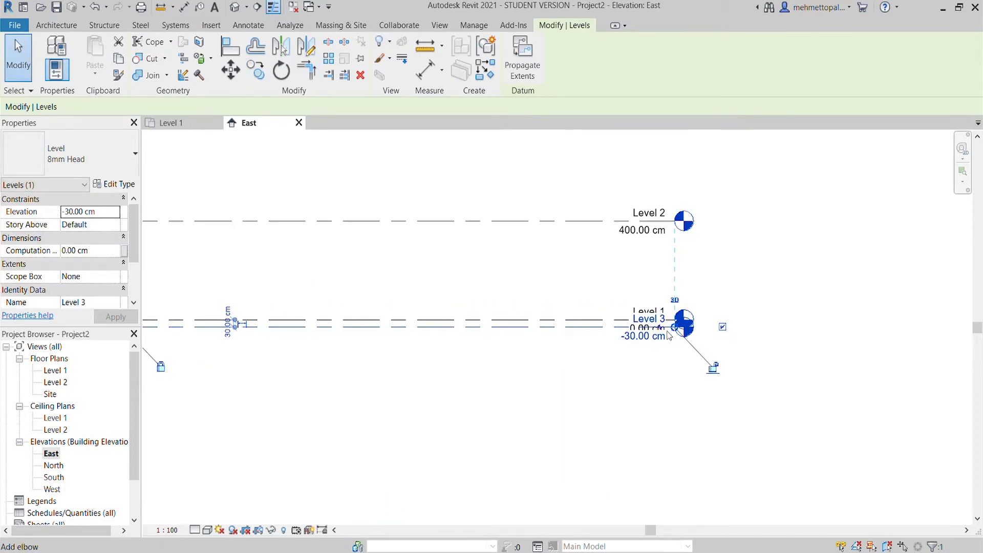
pyautogui.press('Escape')
pyautogui.scroll(1, 701, 297)
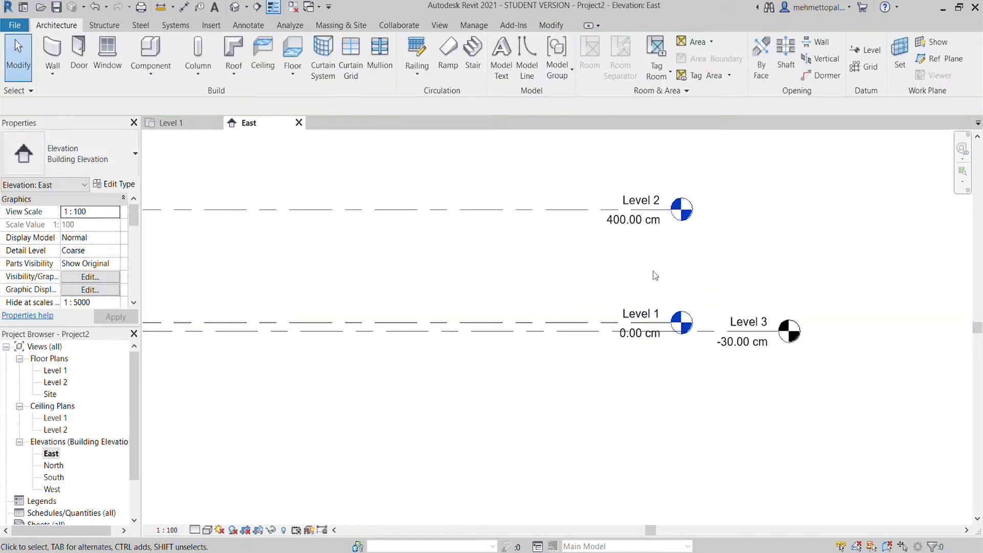
# - Rename Level 1 as ZEMİN KAT PLANI and Level 2 as 1.KAT PLANI
pyautogui.doubleClick(646, 312)
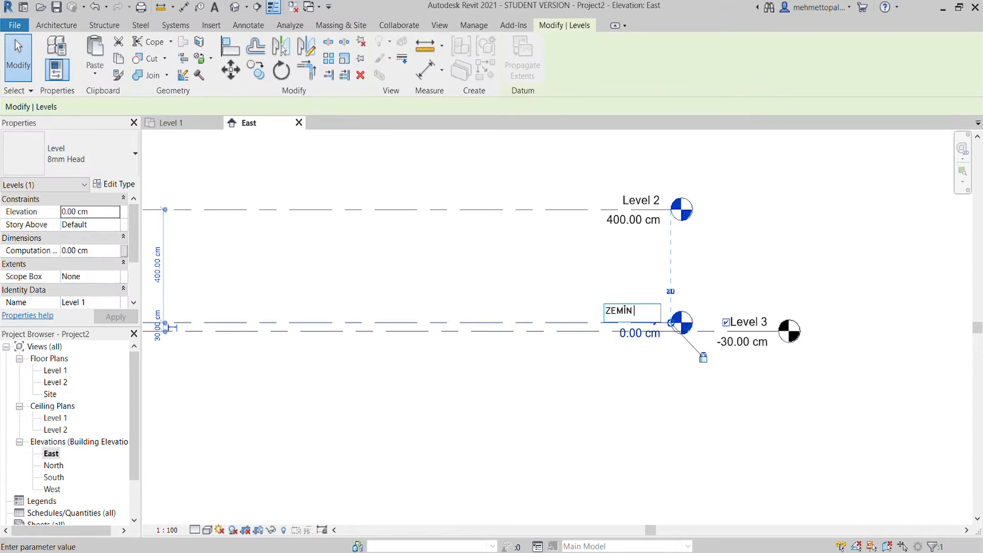
pyautogui.press('Return')
pyautogui.click(641, 200)
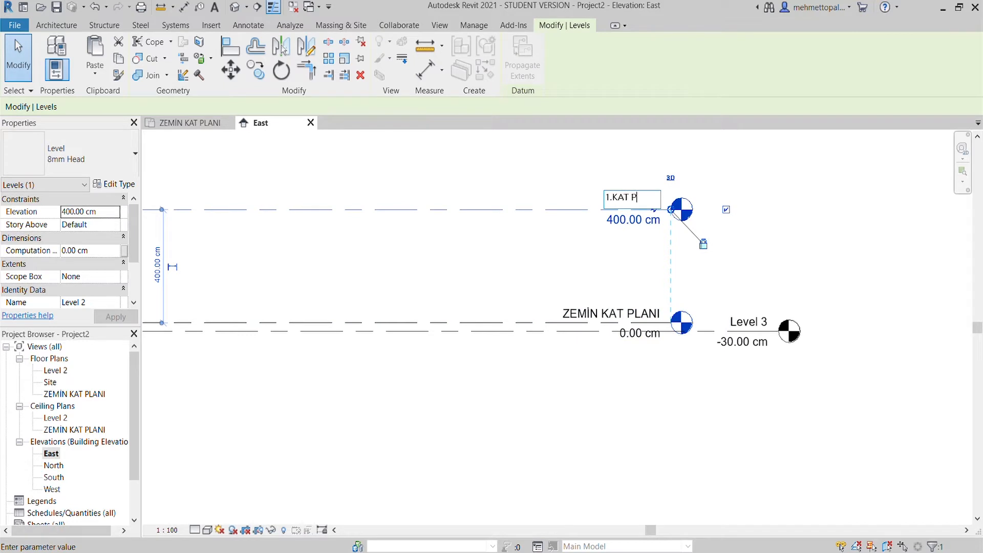
pyautogui.press('Return')
# - Set the elevation of the 1.KAT PLANI level to 350 cm
pyautogui.click(633, 219)
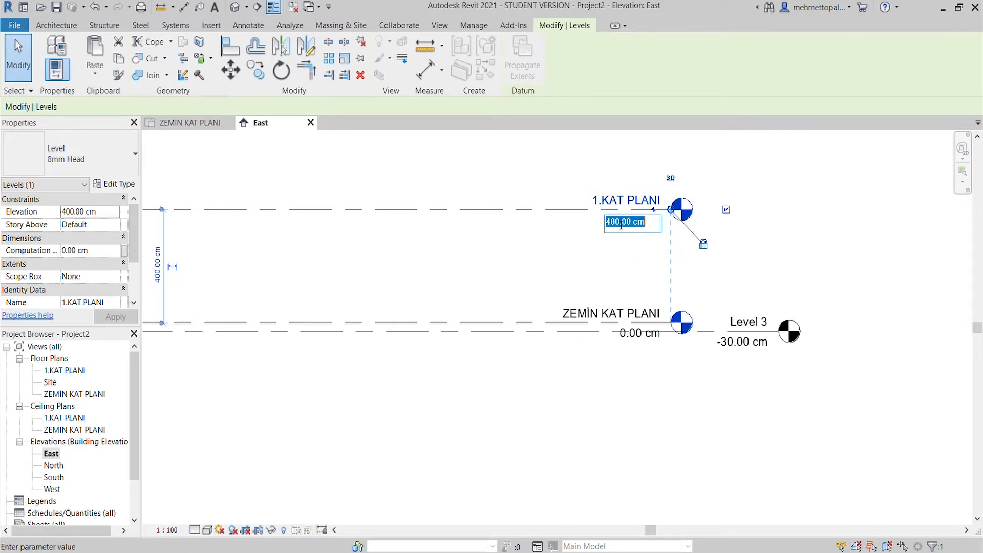
pyautogui.write('350')
pyautogui.press('Return')
pyautogui.press('Escape')
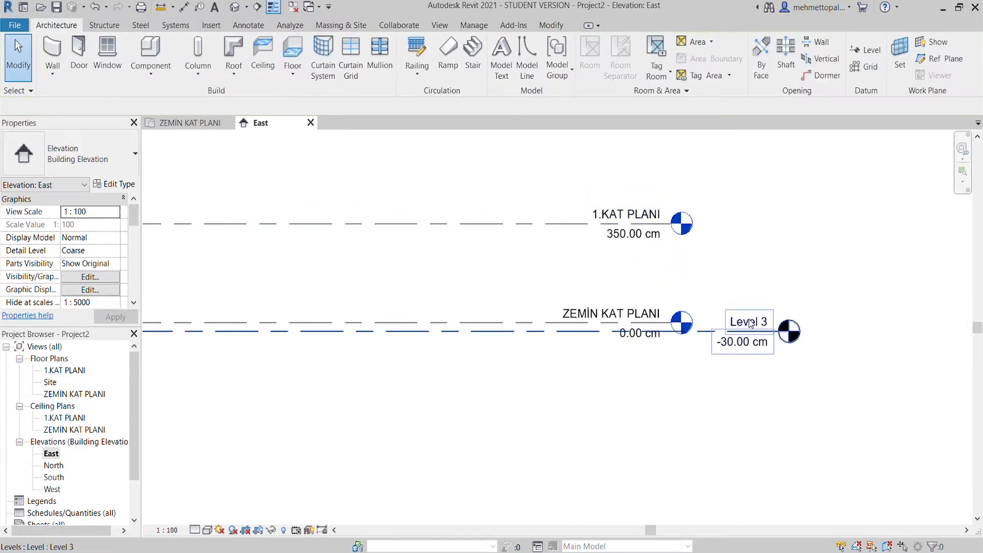
# - Rename the -30 cm level as KALDIRIM and copy it 15 cm downward
pyautogui.click(749, 323)
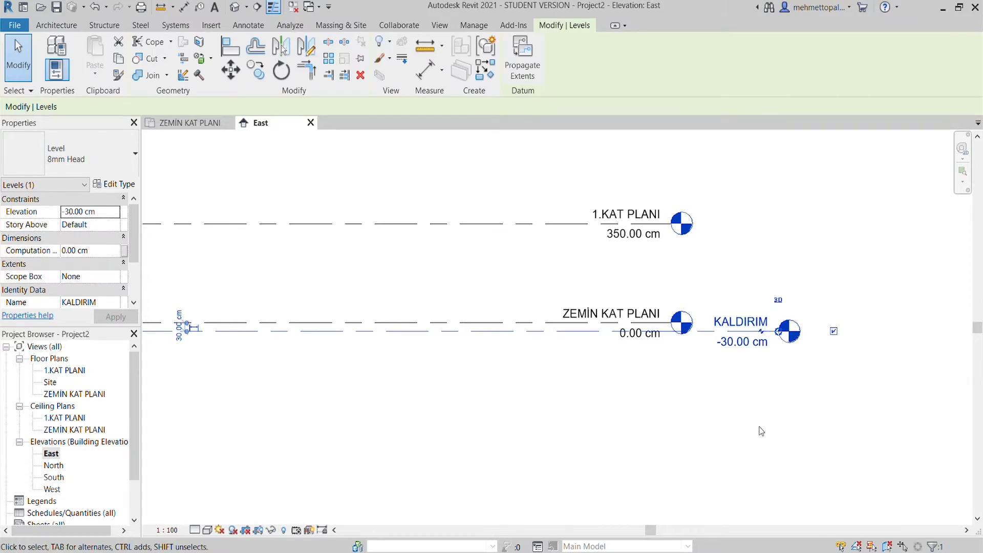
pyautogui.press('c')
pyautogui.press('o')
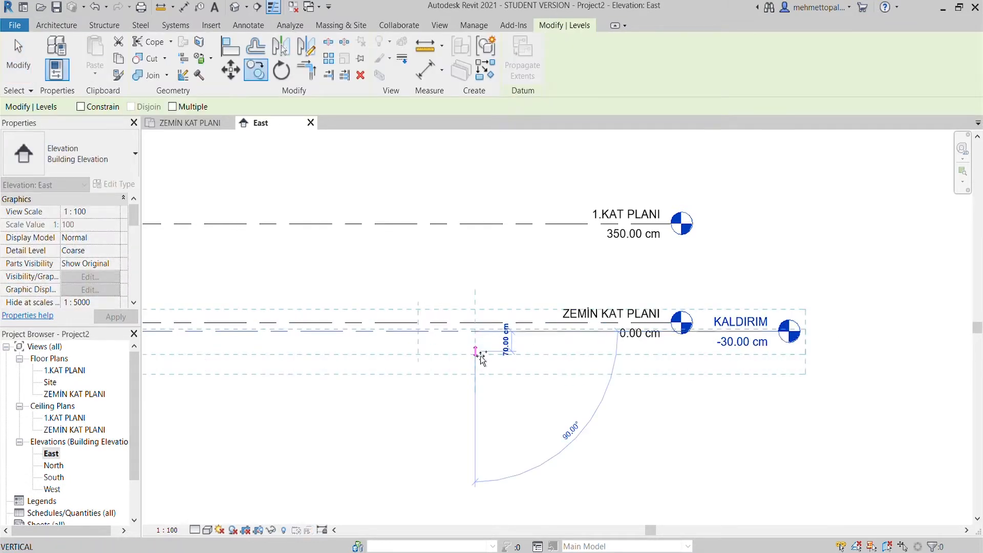
pyautogui.write('15')
pyautogui.press('Return')
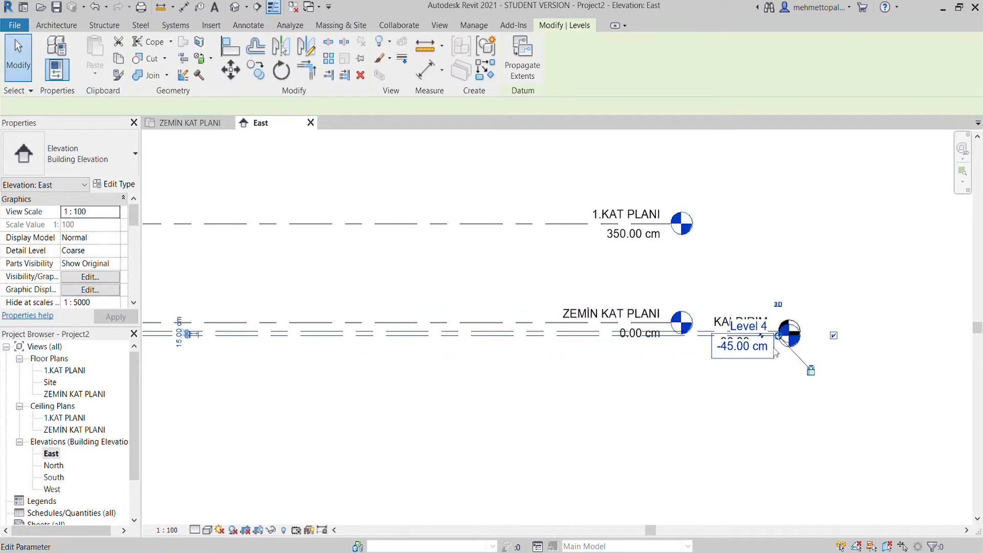
pyautogui.press('Escape')
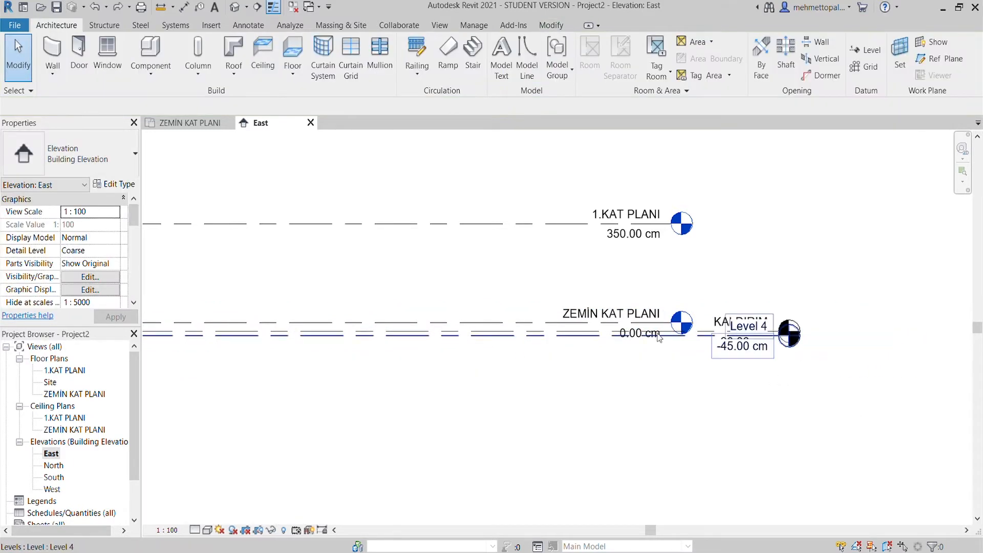
# - Extend the new lowest level's head outward past KALDIRIM and rename that level as YOL
pyautogui.click(789, 334)
pyautogui.moveTo(791, 353); pyautogui.dragTo(879, 353)
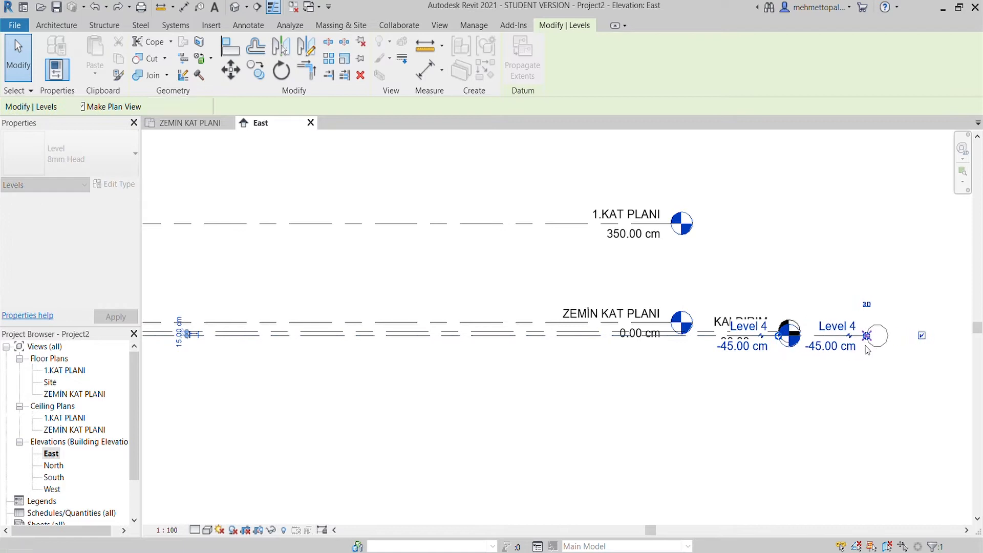
pyautogui.press('Return')
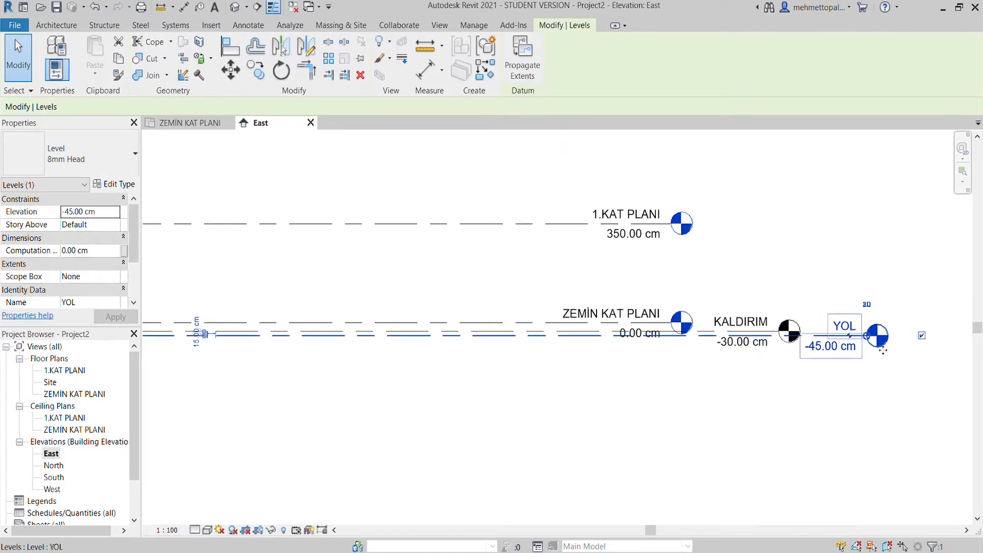
pyautogui.press('Escape')
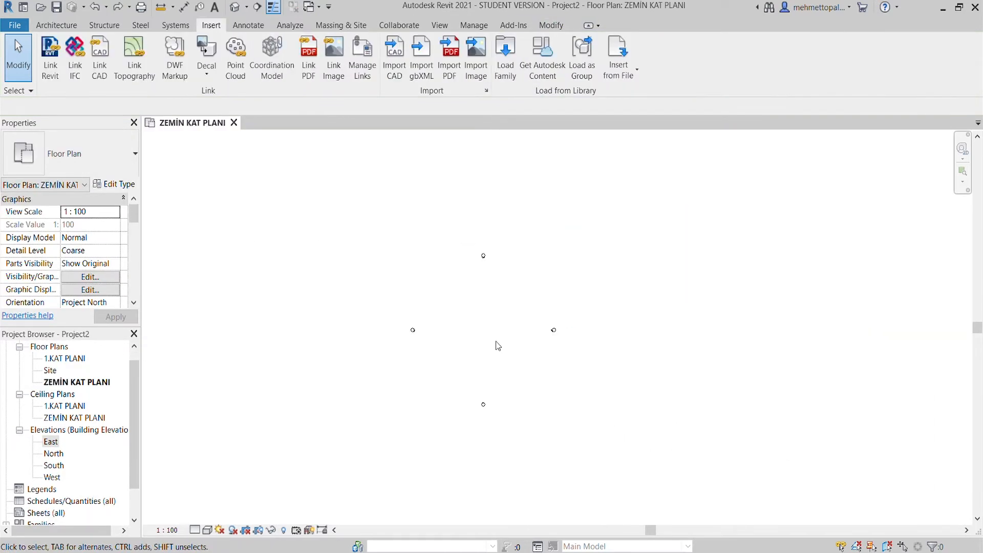
# - Sketch a rectangular boundary for an ASFALT floor on level YOL, following the outer frame of the imported site drawing
pyautogui.scroll(-4, 478, 323)
pyautogui.scroll(3, 491, 322)
pyautogui.scroll(-4, 505, 320)
pyautogui.scroll(5, 446, 307)
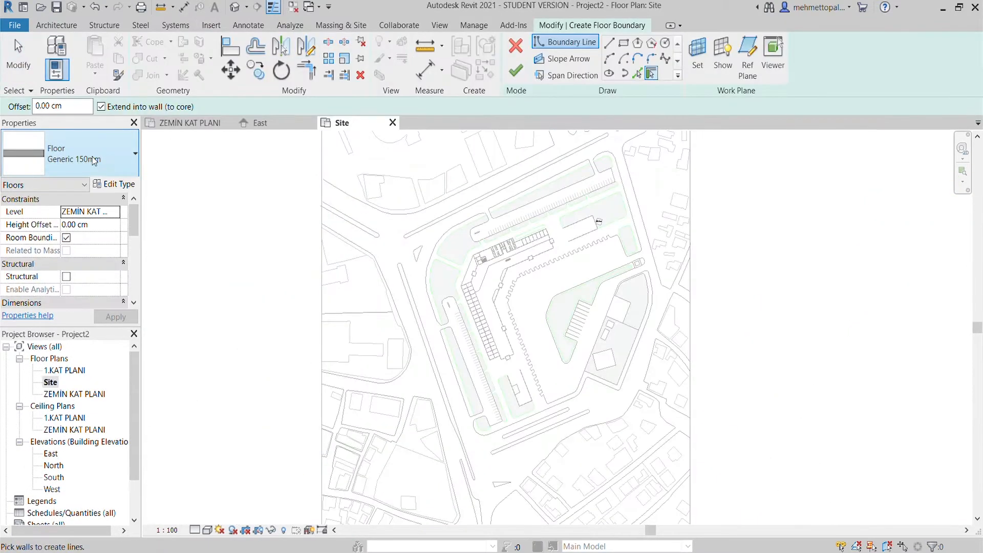
pyautogui.click(117, 213)
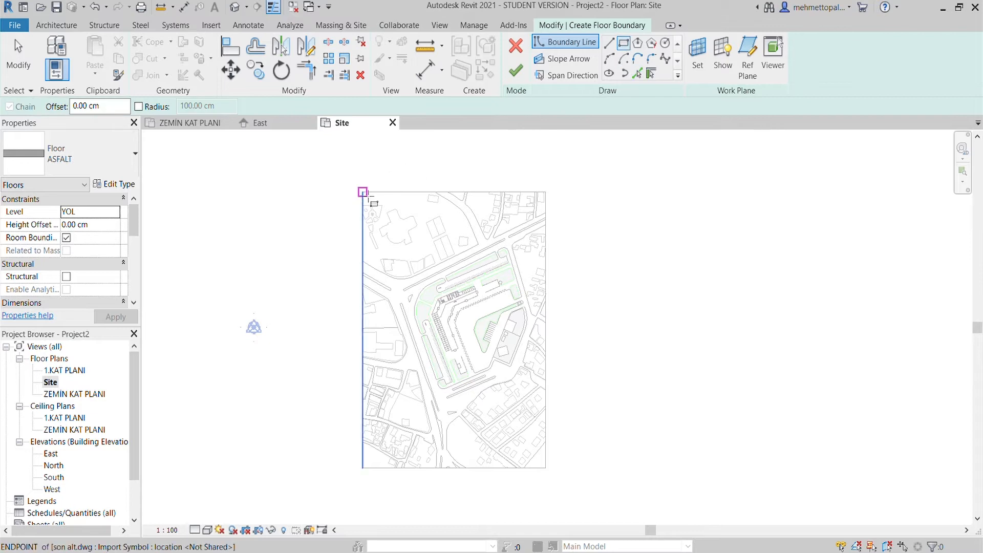
pyautogui.click(363, 192)
pyautogui.scroll(2, 567, 471)
pyautogui.click(539, 463)
pyautogui.scroll(-2, 402, 191)
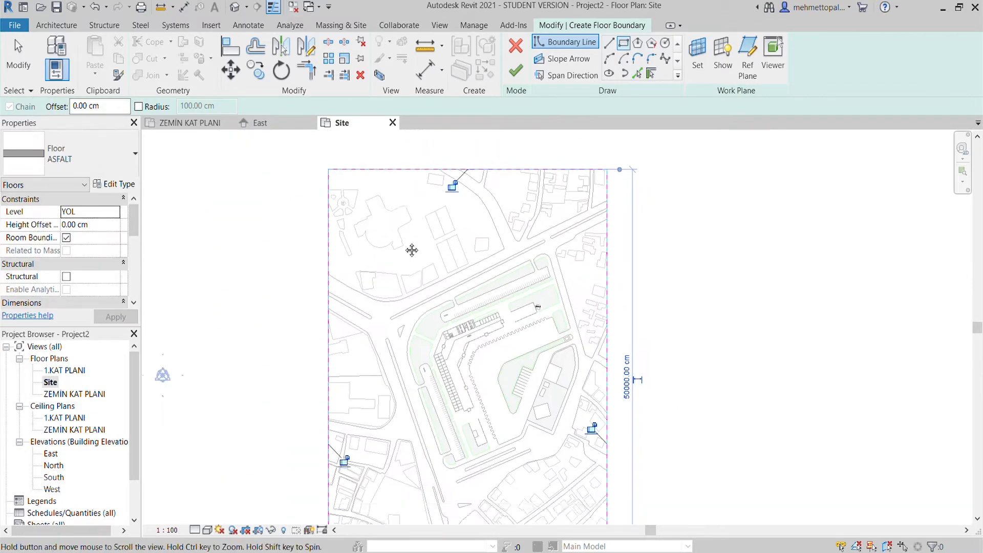
# - Pick the imported lines at the western green area's rounded end, the parking entrance curve and the parking edge as floor boundary lines
pyautogui.moveTo(421, 297); pyautogui.dragTo(411, 234, button='middle')
pyautogui.scroll(3, 424, 243)
pyautogui.press('Escape')
pyautogui.click(637, 74)
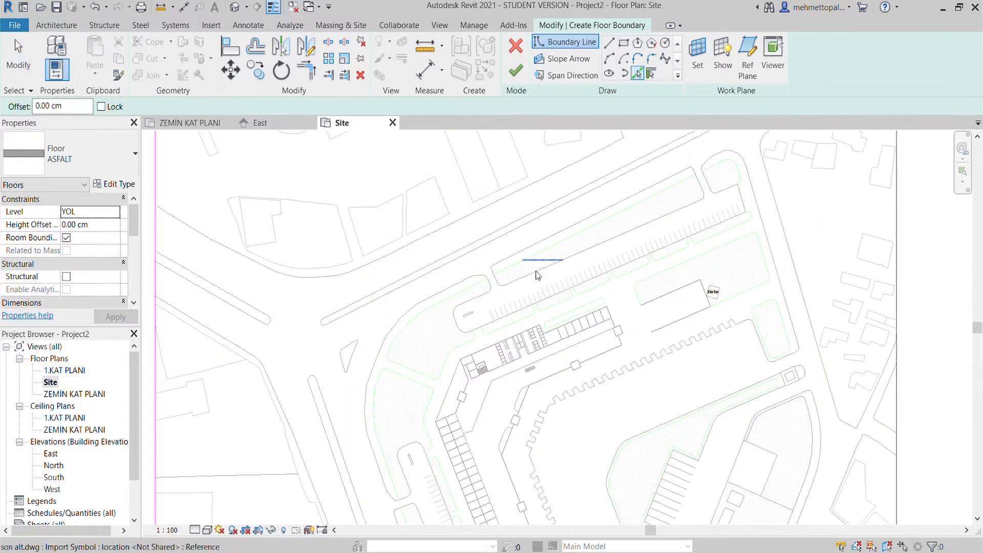
pyautogui.scroll(5, 476, 268)
pyautogui.click(528, 177)
pyautogui.scroll(2, 563, 224)
pyautogui.click(546, 225)
pyautogui.click(486, 263)
pyautogui.moveTo(323, 386); pyautogui.dragTo(518, 259, button='middle')
pyautogui.scroll(-2, 518, 259)
pyautogui.click(580, 347)
pyautogui.moveTo(580, 346); pyautogui.dragTo(422, 321, button='middle')
pyautogui.click(461, 301)
pyautogui.scroll(-3, 482, 314)
pyautogui.moveTo(483, 315); pyautogui.dragTo(336, 370, button='middle')
pyautogui.scroll(-1, 336, 371)
# - Pick the sides and rounded corners of the easternmost planting pocket below the parking bays as boundary lines
pyautogui.scroll(8, 768, 168)
pyautogui.click(775, 161)
pyautogui.click(818, 252)
pyautogui.click(773, 286)
pyautogui.scroll(-5, 763, 328)
pyautogui.moveTo(530, 440); pyautogui.dragTo(654, 305, button='middle')
pyautogui.scroll(5, 663, 285)
pyautogui.click(645, 261)
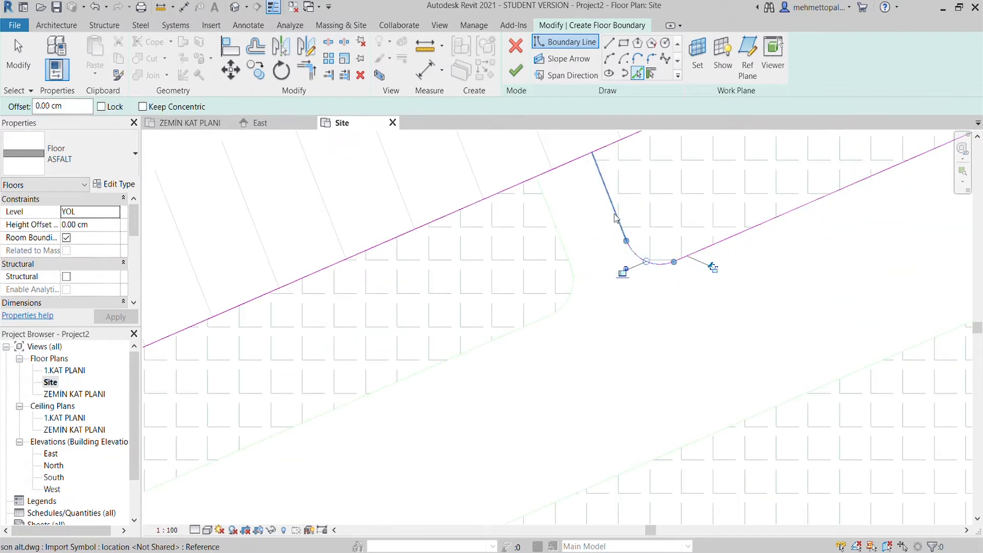
# - Pick the edges and rounded corners of the next planting pockets, working westward along the parking row, as boundary lines
pyautogui.click(533, 326)
pyautogui.scroll(-3, 578, 354)
pyautogui.moveTo(582, 352); pyautogui.dragTo(688, 269, button='middle')
pyautogui.scroll(5, 474, 328)
pyautogui.click(468, 306)
pyautogui.click(435, 259)
pyautogui.scroll(-2, 394, 276)
pyautogui.moveTo(395, 276); pyautogui.dragTo(494, 250, button='middle')
pyautogui.click(488, 286)
pyautogui.click(457, 312)
pyautogui.scroll(-2, 532, 358)
pyautogui.moveTo(538, 361); pyautogui.dragTo(855, 248, button='middle')
pyautogui.scroll(2, 579, 307)
pyautogui.click(581, 298)
pyautogui.click(559, 251)
pyautogui.click(599, 232)
# - Pick the remaining planting pocket outlines at the western end of the parking row as boundary lines
pyautogui.scroll(-2, 541, 360)
pyautogui.moveTo(540, 360); pyautogui.dragTo(783, 270, button='middle')
pyautogui.scroll(3, 524, 350)
pyautogui.click(526, 345)
pyautogui.click(504, 299)
pyautogui.scroll(-3, 489, 307)
pyautogui.moveTo(489, 308); pyautogui.dragTo(652, 253, button='middle')
pyautogui.click(337, 437)
pyautogui.click(310, 396)
pyautogui.scroll(-1, 341, 389)
pyautogui.moveTo(333, 396); pyautogui.dragTo(615, 239, button='middle')
pyautogui.click(556, 237)
pyautogui.click(580, 328)
pyautogui.click(540, 361)
pyautogui.moveTo(551, 387); pyautogui.dragTo(892, 280, button='middle')
pyautogui.click(505, 412)
pyautogui.click(486, 394)
# - Pick the outer, southern and inner edges of the large western green area to complete its outline
pyautogui.scroll(-7, 485, 395)
pyautogui.scroll(5, 413, 365)
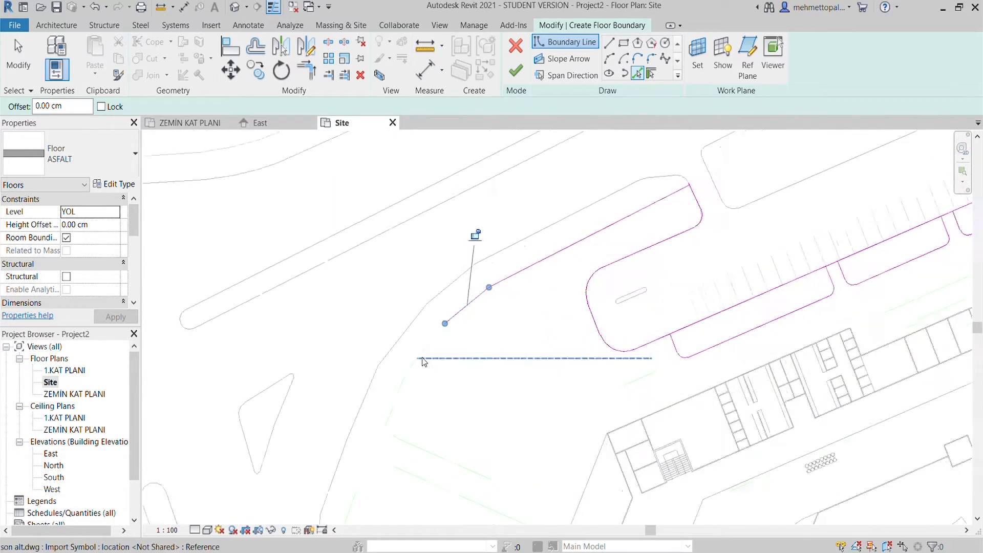
pyautogui.moveTo(422, 362); pyautogui.dragTo(393, 403, button='middle')
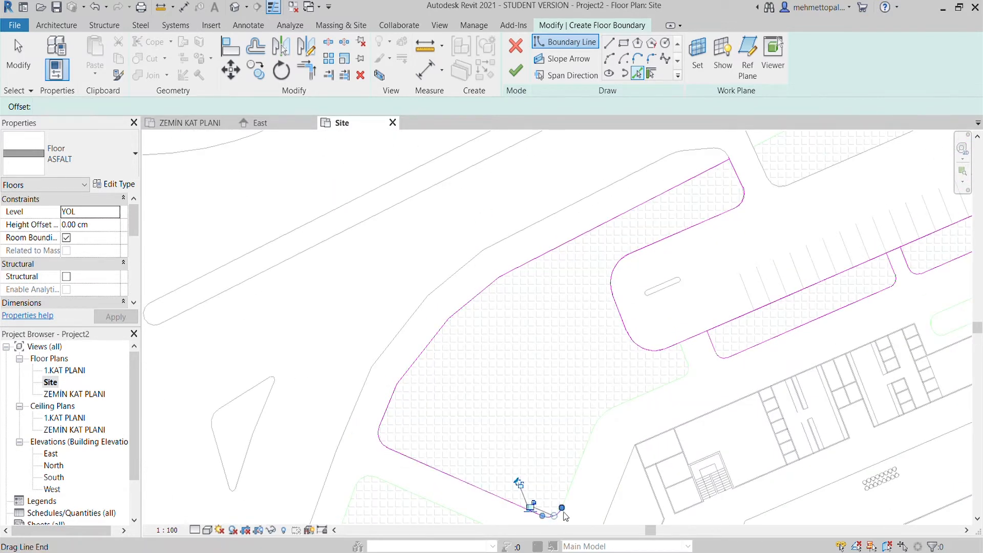
pyautogui.click(604, 427)
pyautogui.scroll(2, 693, 371)
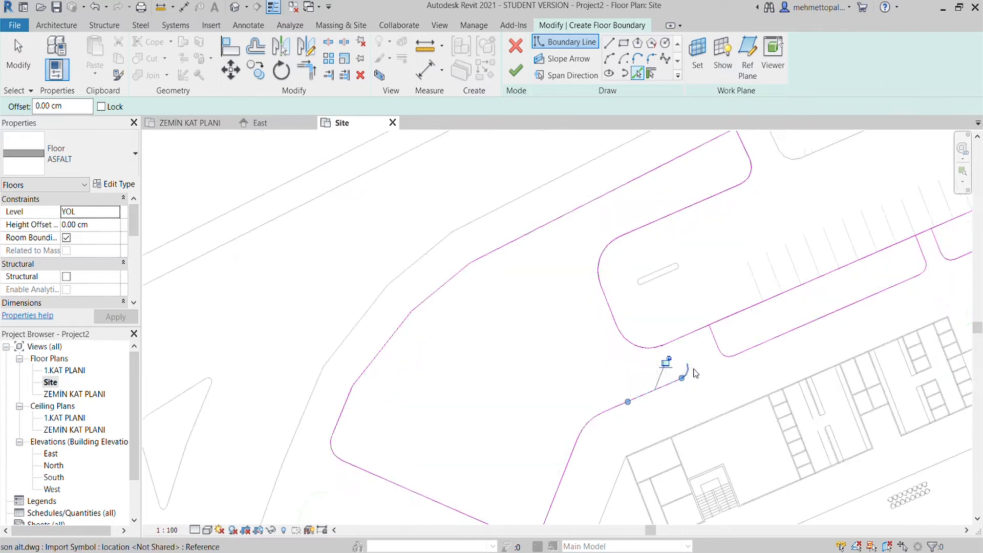
pyautogui.click(688, 355)
# - Try to finish the ASFALT floor sketch
pyautogui.click(522, 76)
pyautogui.scroll(-5, 735, 311)
pyautogui.moveTo(735, 312); pyautogui.dragTo(435, 340, button='middle')
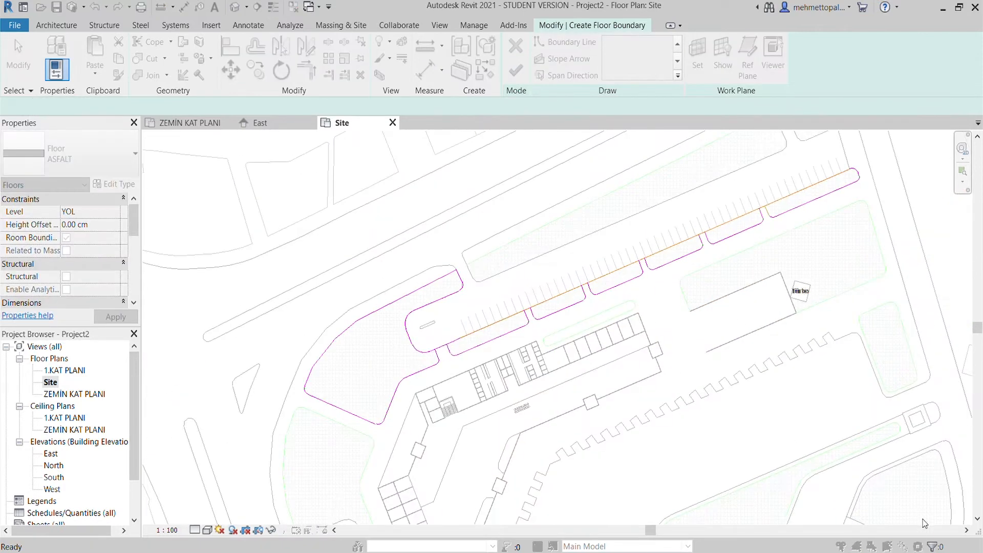
pyautogui.click(923, 519)
# - Delete the continuous boundary lines running along the parking bay edge above the planting pockets
pyautogui.scroll(3, 499, 320)
pyautogui.click(535, 302)
pyautogui.press('Delete')
pyautogui.scroll(3, 382, 364)
pyautogui.click(379, 370)
pyautogui.press('Delete')
pyautogui.click(411, 357)
pyautogui.scroll(2, 417, 348)
pyautogui.moveTo(425, 354); pyautogui.dragTo(331, 397)
pyautogui.hotkey('ctrl', 'z')
pyautogui.click(358, 386)
pyautogui.press('Delete')
# - Try to stretch the end of the curved parking entrance boundary to the adjacent green area's corner
pyautogui.click(294, 404)
pyautogui.click(321, 381)
pyautogui.click(293, 411)
pyautogui.moveTo(299, 410); pyautogui.dragTo(331, 397)
pyautogui.hotkey('ctrl', 'z')
# - Draw straight boundary lines closing the western green area at the parking entrance curve and the top of the westernmost planting pocket
pyautogui.click(614, 45)
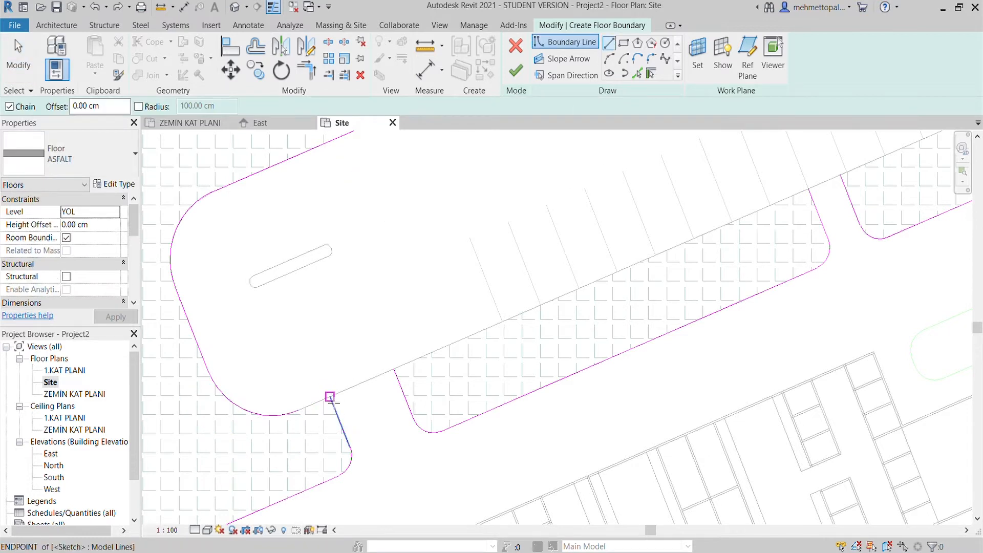
pyautogui.click(394, 368)
pyautogui.moveTo(518, 298); pyautogui.dragTo(390, 358, button='middle')
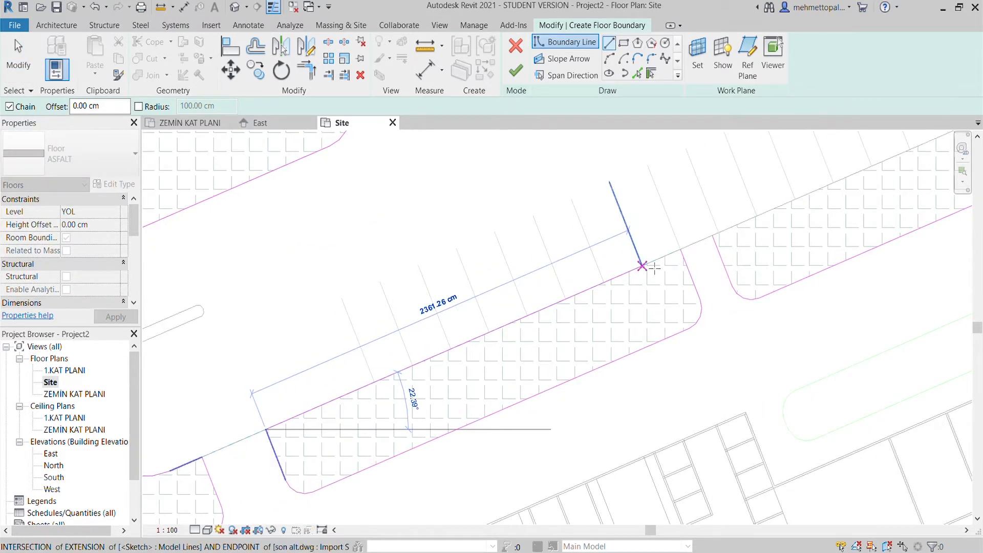
pyautogui.click(681, 250)
pyautogui.click(712, 235)
pyautogui.scroll(-1, 721, 226)
pyautogui.moveTo(722, 226); pyautogui.dragTo(386, 333, button='middle')
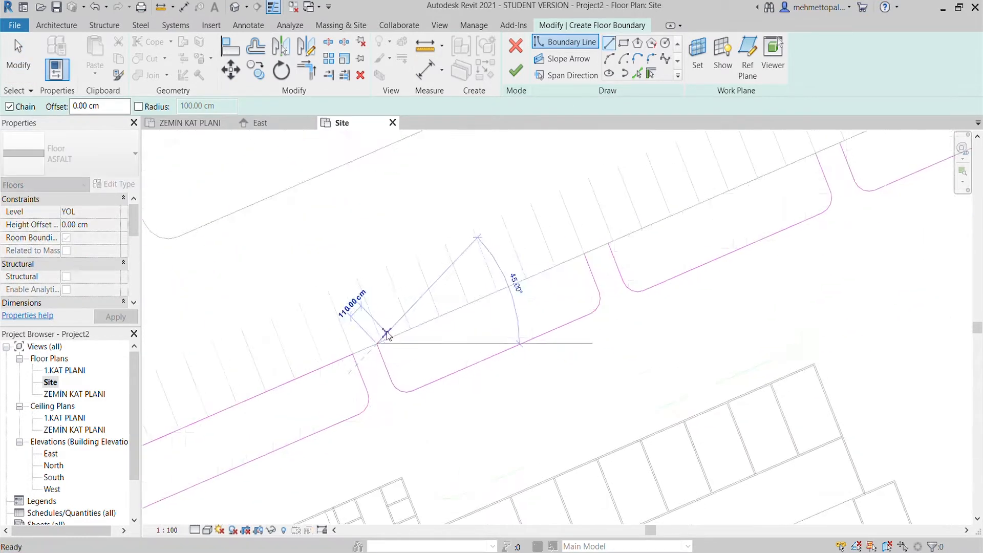
# - Draw straight boundary lines closing the tops of the other planting pockets, working eastward along the parking edge
pyautogui.click(585, 254)
pyautogui.click(609, 242)
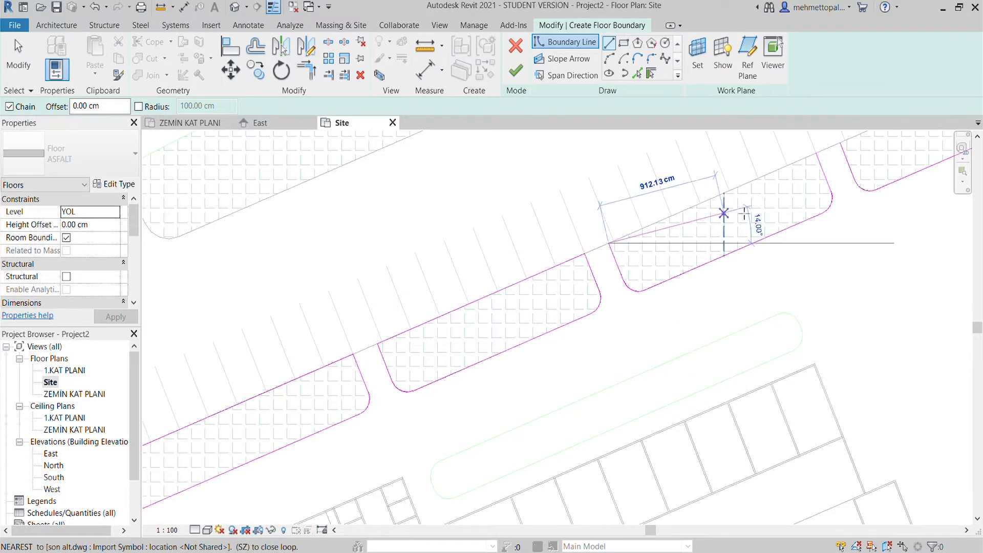
pyautogui.click(816, 154)
pyautogui.scroll(-1, 815, 166)
pyautogui.moveTo(799, 213); pyautogui.dragTo(430, 363, button='middle')
pyautogui.click(466, 298)
pyautogui.click(632, 225)
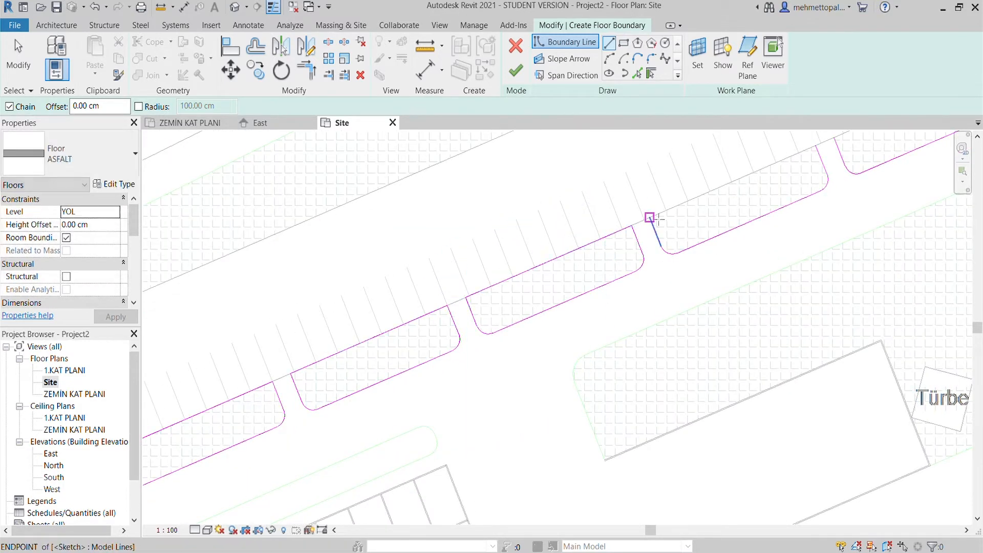
pyautogui.click(649, 218)
pyautogui.moveTo(656, 244); pyautogui.dragTo(512, 315, button='middle')
pyautogui.click(767, 179)
# - Draw a straight boundary line along the northern edge of the long green strip above the parking bays
pyautogui.scroll(1, 761, 193)
pyautogui.scroll(-4, 750, 196)
pyautogui.moveTo(652, 287); pyautogui.dragTo(713, 314, button='middle')
pyautogui.scroll(3, 382, 326)
pyautogui.scroll(3, 309, 359)
pyautogui.click(282, 375)
pyautogui.scroll(-3, 476, 333)
pyautogui.scroll(-2, 689, 220)
pyautogui.scroll(2, 691, 220)
pyautogui.click(692, 221)
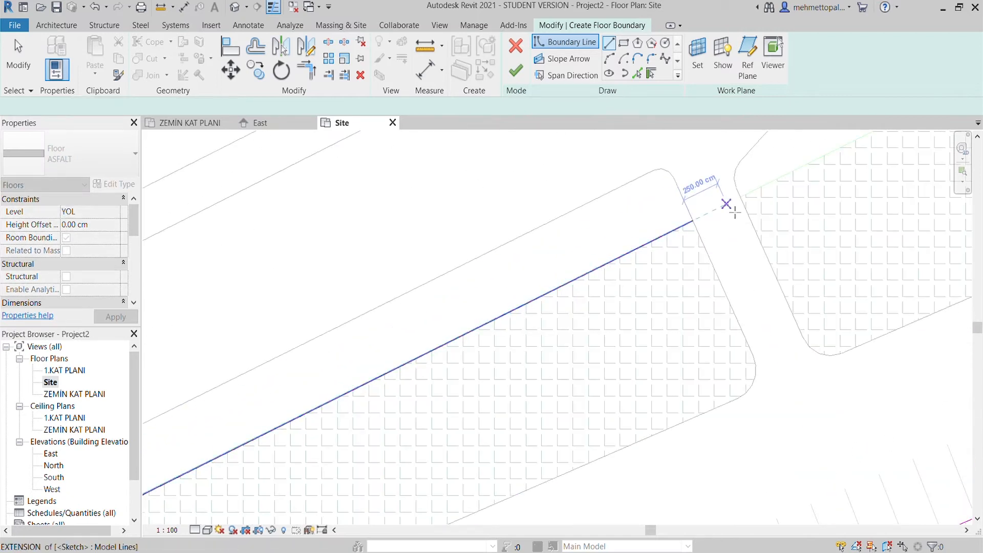
pyautogui.press('Escape')
# - Pick the sides and rounded corners of the green island at the site's north-eastern corner as boundary lines
pyautogui.click(638, 73)
pyautogui.click(765, 185)
pyautogui.scroll(-2, 731, 247)
pyautogui.moveTo(731, 247); pyautogui.dragTo(534, 336, button='middle')
pyautogui.click(667, 269)
pyautogui.click(688, 315)
pyautogui.click(563, 372)
pyautogui.press('Escape')
pyautogui.scroll(2, 536, 293)
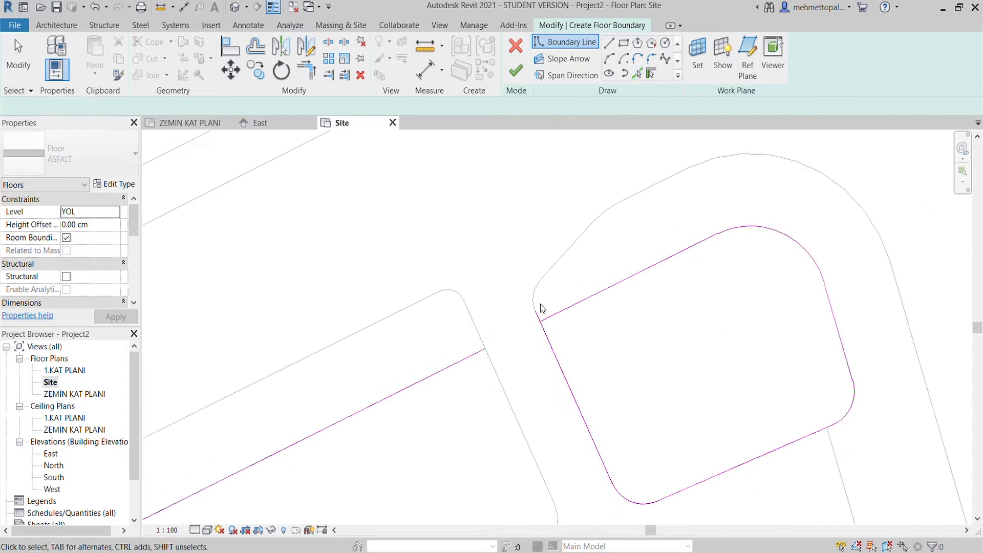
# - Shorten the western boundary line of the north-eastern green island so it ends at the island's straight northern line
pyautogui.click(543, 323)
pyautogui.moveTo(536, 311); pyautogui.dragTo(541, 321)
pyautogui.scroll(-1, 521, 353)
pyautogui.moveTo(522, 353); pyautogui.dragTo(622, 231, button='middle')
# - Pick the eastern side of the long green strip and shorten its upper end to the strip's northern boundary line
pyautogui.click(637, 74)
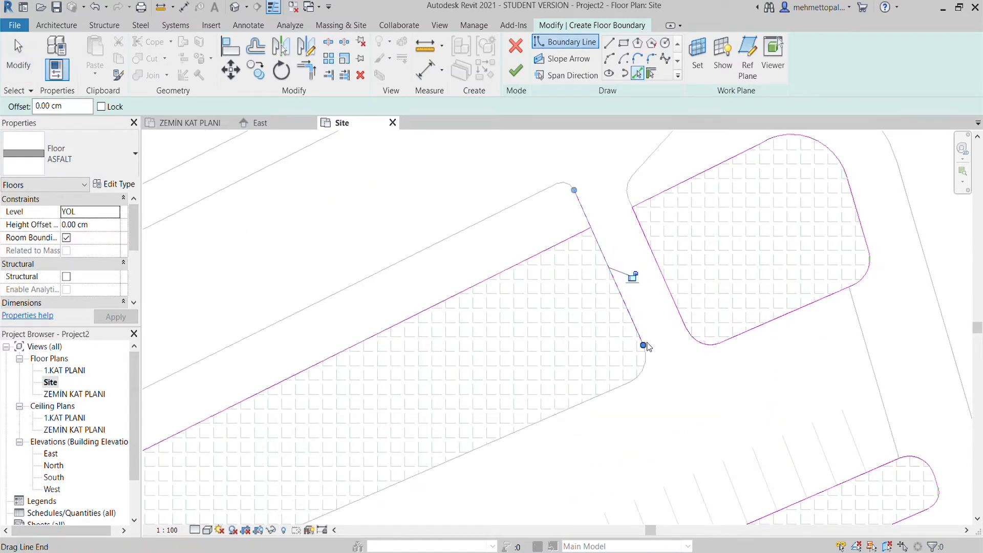
pyautogui.press('Escape')
pyautogui.click(585, 215)
pyautogui.moveTo(575, 190); pyautogui.dragTo(590, 227)
pyautogui.scroll(-2, 608, 225)
pyautogui.moveTo(608, 226); pyautogui.dragTo(768, 156, button='middle')
# - Pick the southern edge and western end of the long green strip and trim the western side to the northern line
pyautogui.click(637, 73)
pyautogui.scroll(-1, 614, 291)
pyautogui.moveTo(614, 291); pyautogui.dragTo(497, 347, button='middle')
pyautogui.scroll(1, 497, 347)
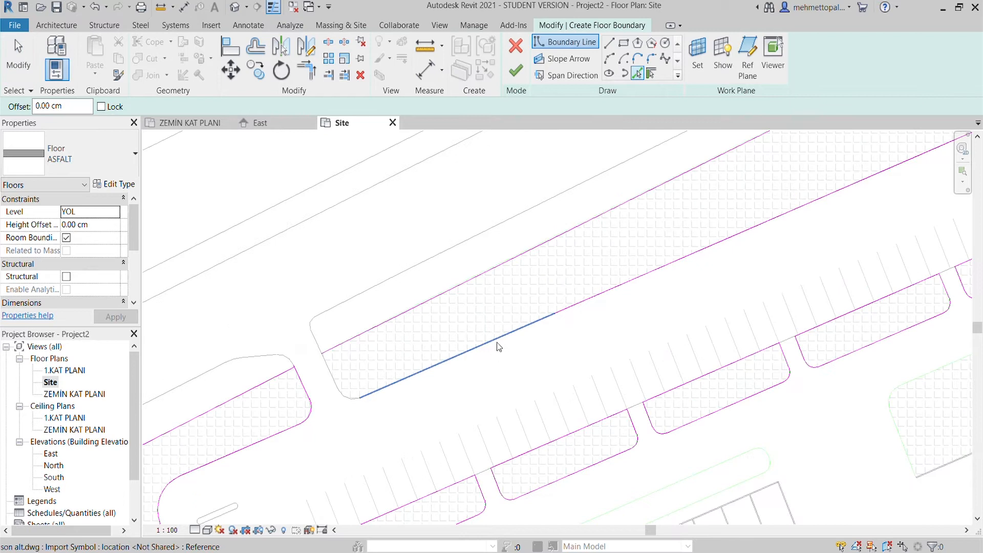
pyautogui.click(317, 353)
pyautogui.press('Escape')
pyautogui.click(318, 350)
pyautogui.moveTo(310, 329); pyautogui.dragTo(322, 353)
pyautogui.click(297, 350)
# - Pick the northern edge and western side of the green area around the Türbe as boundary lines
pyautogui.scroll(-2, 322, 354)
pyautogui.moveTo(322, 355); pyautogui.dragTo(393, 320, button='middle')
pyautogui.scroll(-1, 359, 461)
pyautogui.moveTo(410, 393); pyautogui.dragTo(411, 366, button='middle')
pyautogui.scroll(1, 445, 322)
pyautogui.scroll(1, 397, 360)
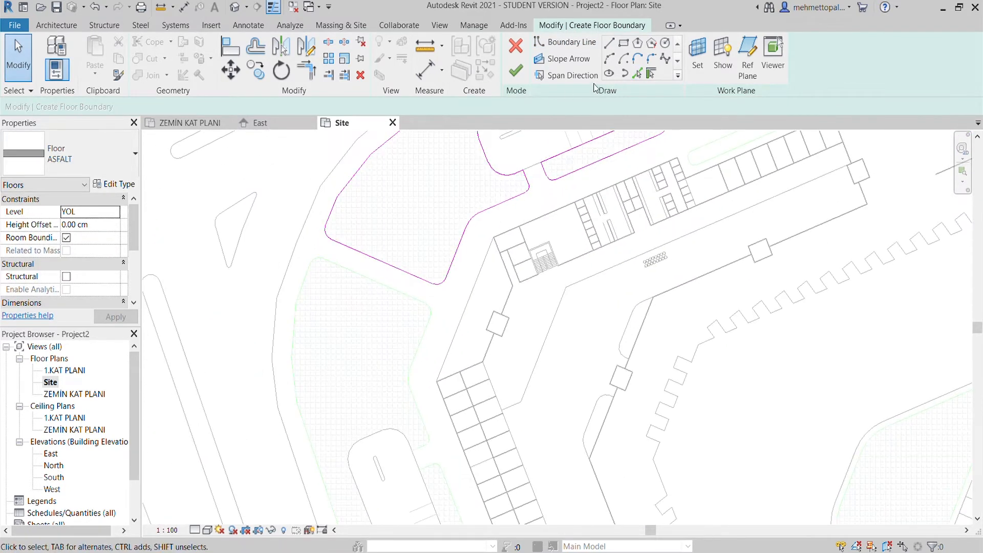
pyautogui.click(637, 73)
pyautogui.scroll(4, 445, 290)
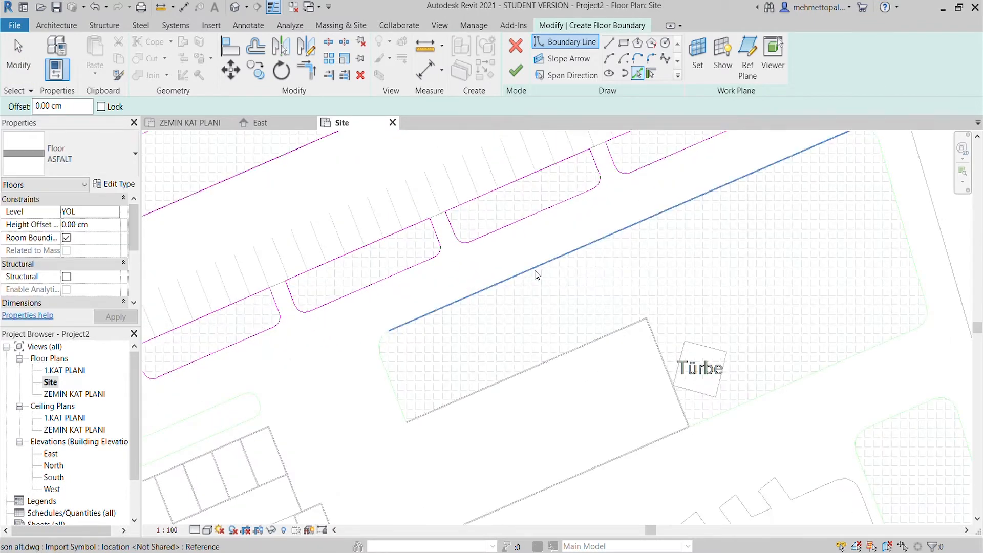
pyautogui.click(536, 275)
pyautogui.scroll(2, 389, 331)
pyautogui.moveTo(361, 410); pyautogui.dragTo(347, 274, button='middle')
pyautogui.scroll(4, 437, 359)
pyautogui.click(428, 342)
# - Pick the edges of the Türbe green area that run along the rectangular building as boundary lines
pyautogui.scroll(-5, 435, 343)
pyautogui.moveTo(517, 346); pyautogui.dragTo(200, 461, button='middle')
pyautogui.scroll(4, 481, 302)
pyautogui.click(479, 305)
pyautogui.scroll(-4, 481, 307)
pyautogui.moveTo(579, 507); pyautogui.dragTo(597, 410, button='middle')
pyautogui.scroll(5, 600, 414)
pyautogui.click(614, 368)
# - Pick the eastern side and rounded eastern corners of the Türbe green area as boundary lines
pyautogui.scroll(-6, 702, 378)
pyautogui.moveTo(728, 379); pyautogui.dragTo(635, 399, button='middle')
pyautogui.scroll(5, 661, 378)
pyautogui.click(630, 375)
pyautogui.click(622, 318)
pyautogui.scroll(-4, 688, 353)
pyautogui.moveTo(689, 353); pyautogui.dragTo(731, 479, button='middle')
pyautogui.scroll(-1, 728, 468)
pyautogui.click(641, 247)
# - Pick the edges of the small square marked Türbe inside the green area as boundary lines
pyautogui.scroll(-2, 705, 241)
pyautogui.moveTo(707, 250); pyautogui.dragTo(752, 119, button='middle')
pyautogui.scroll(3, 533, 294)
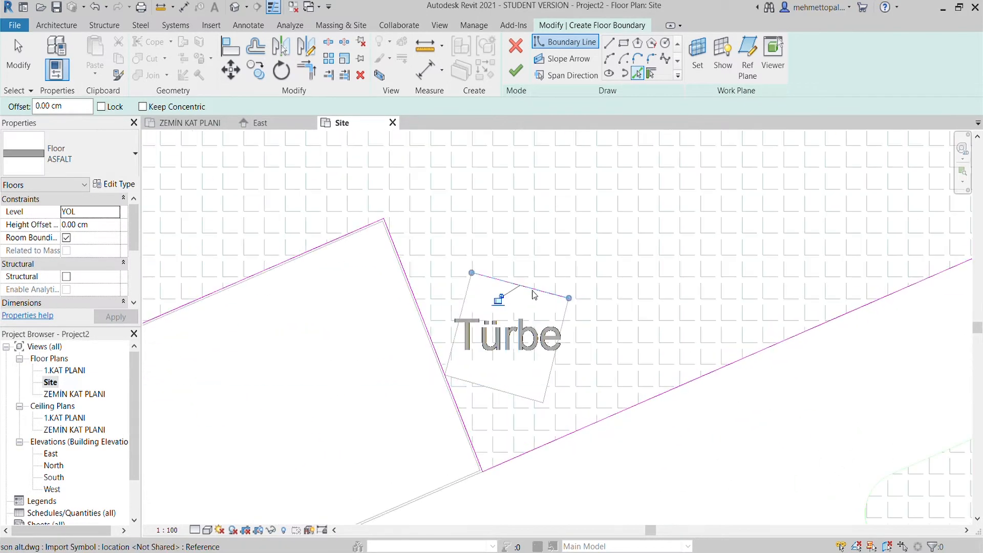
# - Pick the eastern side and southern edge of the green area south-east of the Türbe as boundary lines
pyautogui.scroll(-6, 558, 248)
pyautogui.moveTo(527, 471); pyautogui.dragTo(435, 407, button='middle')
pyautogui.scroll(3, 589, 233)
pyautogui.scroll(2, 606, 220)
pyautogui.click(612, 230)
pyautogui.click(635, 275)
pyautogui.scroll(-2, 639, 277)
pyautogui.moveTo(702, 486); pyautogui.dragTo(674, 359, button='middle')
pyautogui.scroll(3, 673, 358)
pyautogui.click(652, 371)
pyautogui.click(419, 409)
# - Pick the remaining western edges of the green area south-east of the Türbe as boundary lines
pyautogui.scroll(-3, 381, 389)
pyautogui.moveTo(381, 389); pyautogui.dragTo(498, 500, button='middle')
pyautogui.scroll(3, 446, 327)
pyautogui.click(428, 293)
pyautogui.click(414, 233)
# - Pick the long northern edge and rounded north-eastern tip of the large eastern island as boundary lines
pyautogui.scroll(-5, 404, 231)
pyautogui.moveTo(338, 252); pyautogui.dragTo(324, 282, button='middle')
pyautogui.scroll(4, 568, 220)
pyautogui.click(584, 239)
pyautogui.moveTo(588, 238); pyautogui.dragTo(340, 373, button='middle')
pyautogui.scroll(1, 735, 213)
pyautogui.click(691, 226)
pyautogui.scroll(4, 712, 236)
pyautogui.click(649, 236)
# - Pick the eastern island's lower edge, its curve and the short edge at the northern end of the parking bays
pyautogui.scroll(-5, 717, 240)
pyautogui.moveTo(563, 389); pyautogui.dragTo(623, 317, button='middle')
pyautogui.click(494, 311)
pyautogui.click(436, 399)
pyautogui.scroll(-1, 512, 412)
pyautogui.moveTo(512, 414); pyautogui.dragTo(605, 321, button='middle')
pyautogui.scroll(2, 483, 430)
pyautogui.click(339, 361)
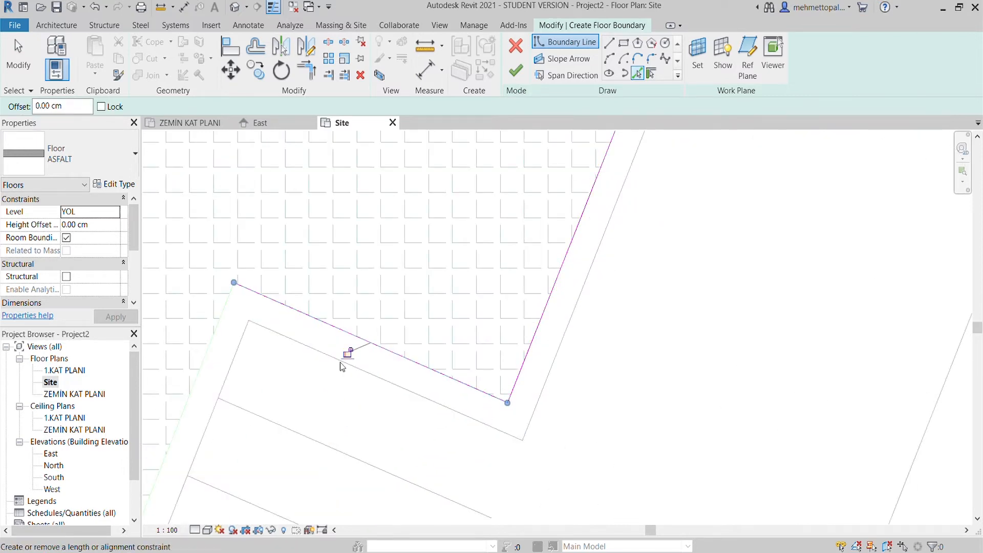
# - Pick the long side along the parking bays, the southern bay edge and the rounded southern tip of the eastern island
pyautogui.scroll(-2, 241, 320)
pyautogui.moveTo(242, 322); pyautogui.dragTo(614, 149, button='middle')
pyautogui.scroll(3, 558, 439)
pyautogui.click(559, 439)
pyautogui.scroll(-2, 589, 435)
pyautogui.moveTo(616, 429); pyautogui.dragTo(559, 270, button='middle')
pyautogui.scroll(2, 625, 341)
pyautogui.click(648, 361)
pyautogui.scroll(-2, 655, 365)
pyautogui.moveTo(573, 456); pyautogui.dragTo(655, 215, button='middle')
pyautogui.click(620, 405)
pyautogui.click(526, 368)
# - Pick the western side and the north-western curves of the eastern island to close its boundary
pyautogui.scroll(-3, 522, 363)
pyautogui.moveTo(348, 215); pyautogui.dragTo(430, 492, button='middle')
pyautogui.click(507, 358)
pyautogui.click(531, 286)
pyautogui.scroll(-1, 568, 231)
pyautogui.moveTo(589, 225); pyautogui.dragTo(490, 420, button='middle')
pyautogui.click(467, 377)
# - Pick the north-western curve and side of the easternmost green area and the northern edge of its rectangular cut-out
pyautogui.scroll(-5, 428, 326)
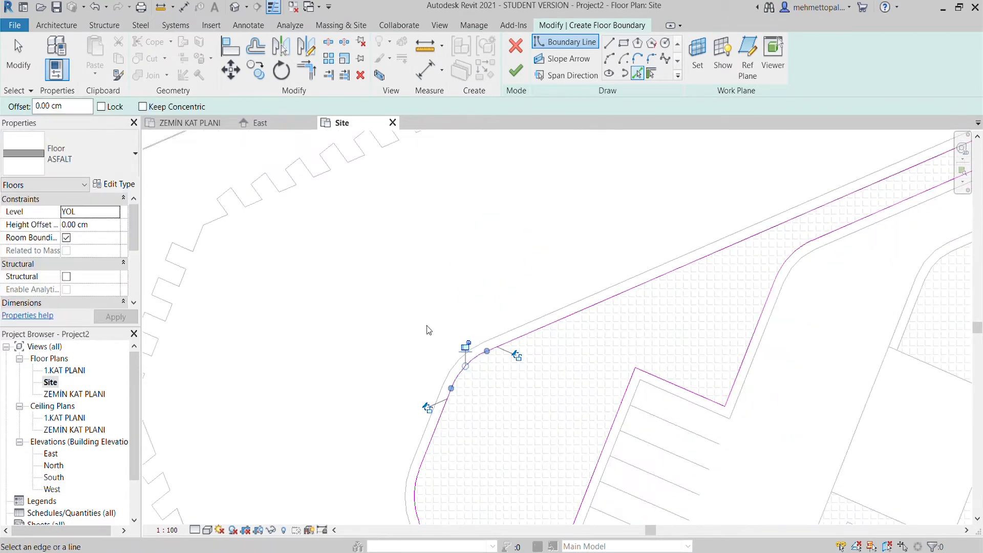
pyautogui.scroll(4, 588, 300)
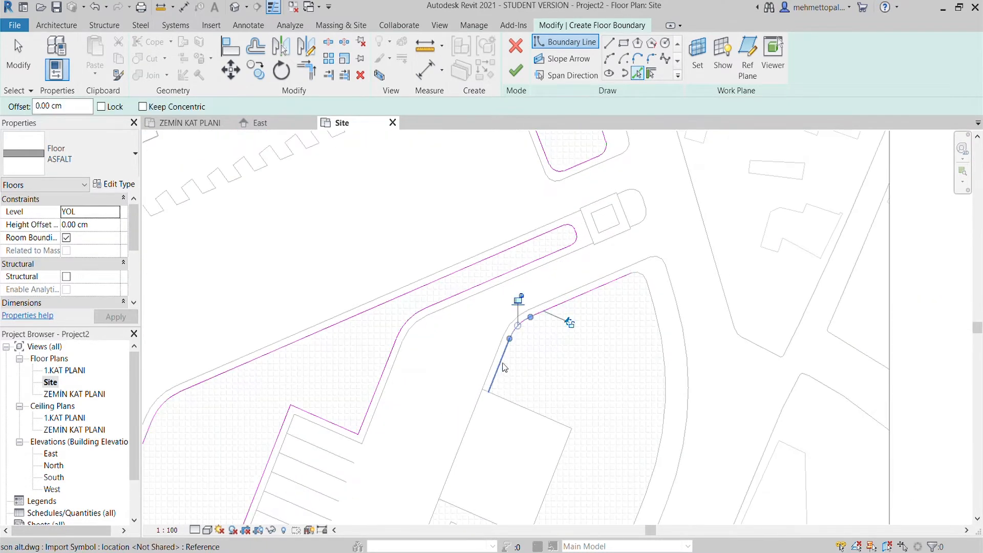
pyautogui.scroll(2, 565, 456)
pyautogui.moveTo(565, 456); pyautogui.dragTo(572, 347, button='middle')
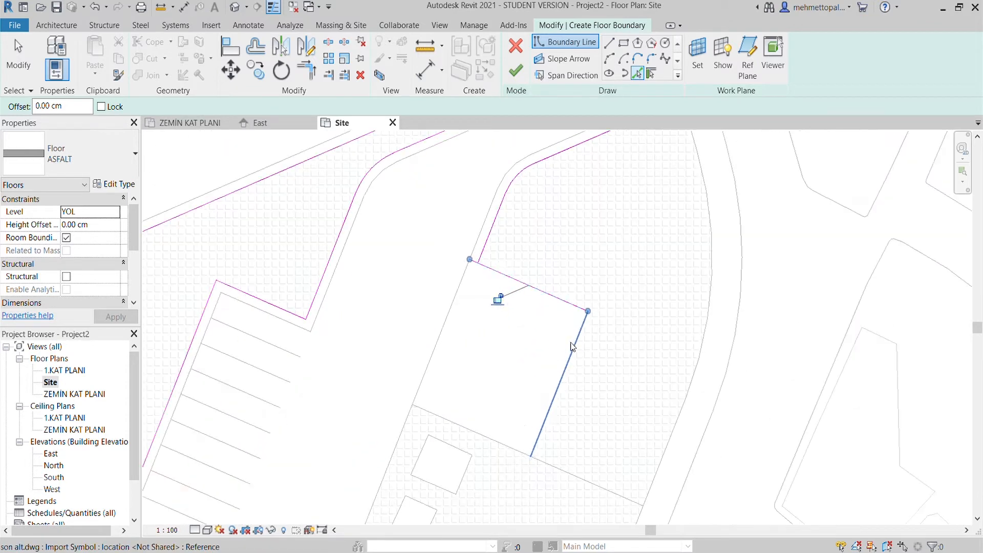
# - Trim the northern and southern lines of the rectangular cut-out to meet the green area's side and the cut-out's corner
pyautogui.moveTo(643, 508); pyautogui.dragTo(531, 455)
pyautogui.moveTo(470, 259); pyautogui.dragTo(478, 263)
pyautogui.press('Escape')
pyautogui.click(480, 264)
pyautogui.click(487, 276)
pyautogui.scroll(-2, 487, 279)
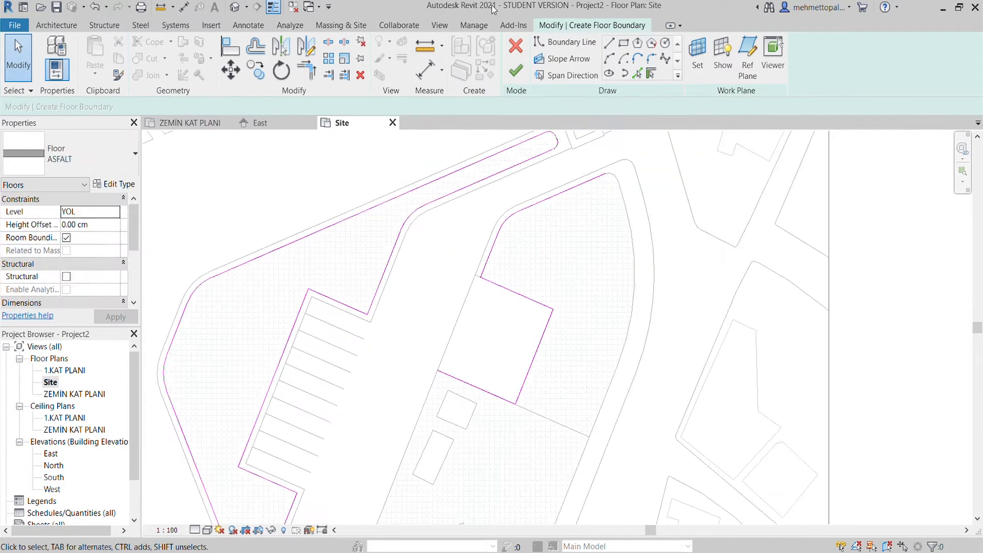
# - Pick the curved eastern side, southern edge and western side of the easternmost green area as boundary lines
pyautogui.click(637, 74)
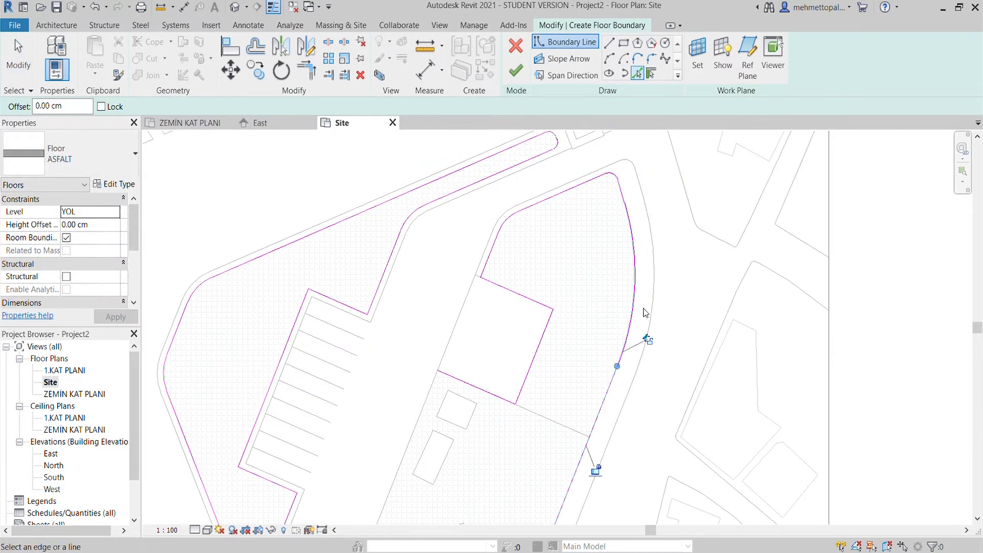
pyautogui.scroll(4, 588, 441)
pyautogui.click(434, 301)
pyautogui.scroll(-2, 511, 238)
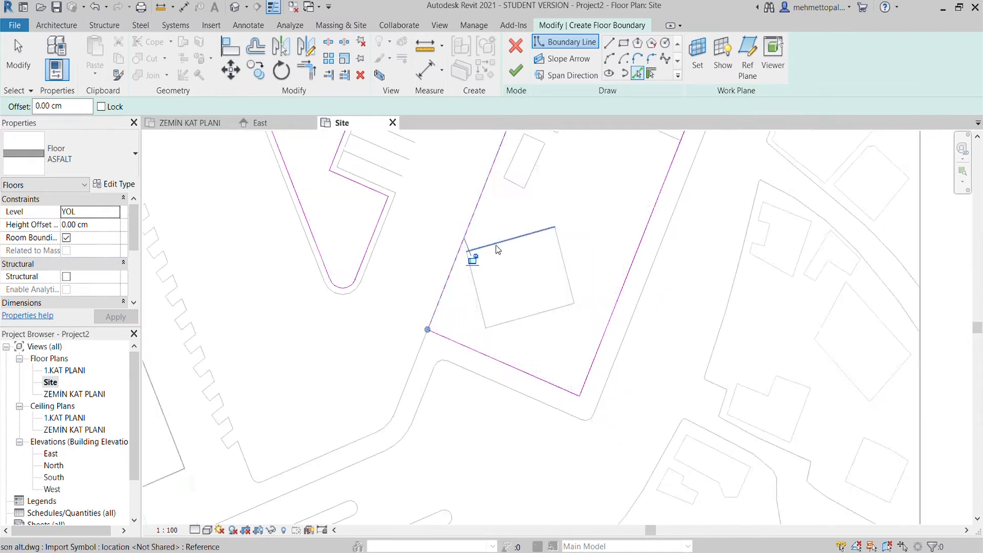
# - Pick the four sides of the tilted square building in the southern part of the easternmost green area
pyautogui.moveTo(512, 239); pyautogui.dragTo(481, 369, button='middle')
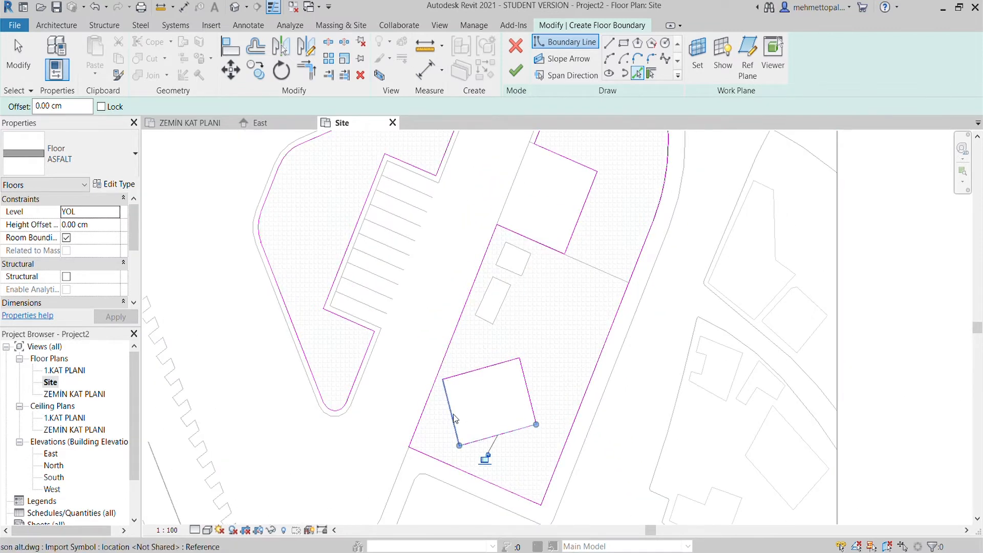
pyautogui.scroll(3, 493, 292)
pyautogui.click(443, 373)
pyautogui.click(511, 266)
pyautogui.scroll(-2, 563, 294)
# - Pick the northern edge, rounded corner and outer sides of the green area west and south of the long building
pyautogui.moveTo(584, 307); pyautogui.dragTo(684, 219, button='middle')
pyautogui.scroll(3, 368, 240)
pyautogui.moveTo(369, 240); pyautogui.dragTo(463, 323, button='middle')
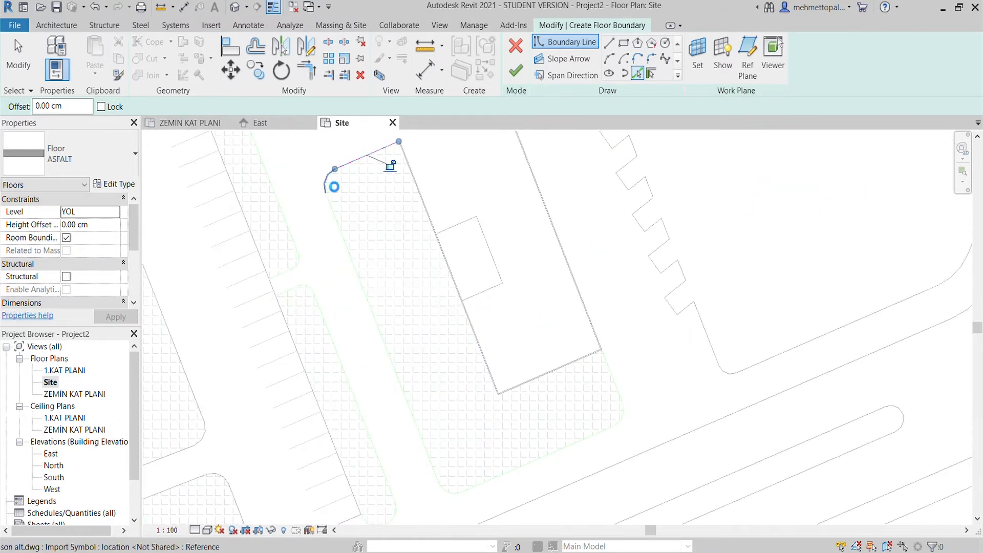
pyautogui.click(614, 374)
# - Pick the remaining edges of that green area alongside the long building as boundary lines
pyautogui.scroll(-2, 646, 341)
pyautogui.moveTo(646, 340); pyautogui.dragTo(655, 443, button='middle')
pyautogui.scroll(7, 496, 322)
pyautogui.click(466, 325)
pyautogui.scroll(-6, 481, 331)
pyautogui.moveTo(488, 331)
pyautogui.mouseDown(button='middle')
pyautogui.moveTo(531, 257)
pyautogui.moveTo(460, 142)
pyautogui.mouseUp(button='middle')
pyautogui.scroll(6, 539, 377)
pyautogui.click(541, 397)
# - Pick the rounded southern end of the planting pocket beside the western parking bays as boundary lines
pyautogui.scroll(-6, 563, 412)
pyautogui.scroll(2, 527, 243)
pyautogui.moveTo(527, 243); pyautogui.dragTo(515, 334, button='middle')
pyautogui.scroll(3, 506, 344)
pyautogui.scroll(-4, 497, 340)
pyautogui.scroll(-3, 496, 340)
pyautogui.moveTo(457, 404); pyautogui.dragTo(476, 281, button='middle')
pyautogui.scroll(4, 476, 369)
pyautogui.click(467, 369)
pyautogui.scroll(4, 449, 370)
pyautogui.scroll(4, 447, 348)
pyautogui.scroll(-3, 527, 346)
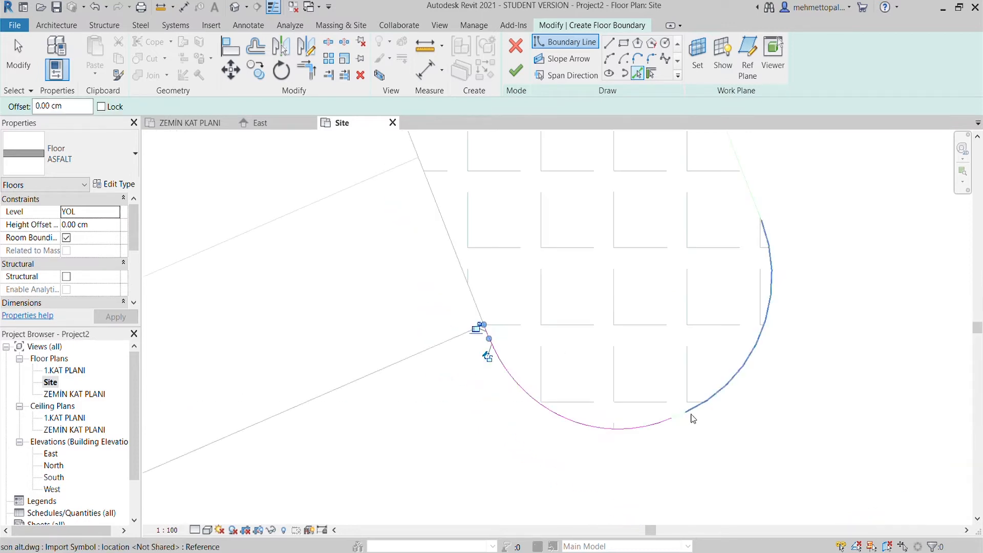
pyautogui.click(730, 384)
# - Pick the planting pocket's eastern side, rounded upper corner and northern edge as boundary lines
pyautogui.scroll(-3, 732, 387)
pyautogui.moveTo(769, 347); pyautogui.dragTo(747, 400, button='middle')
pyautogui.click(719, 350)
pyautogui.scroll(-3, 753, 355)
pyautogui.moveTo(679, 169); pyautogui.dragTo(641, 290, button='middle')
pyautogui.scroll(4, 635, 288)
pyautogui.click(610, 307)
pyautogui.click(529, 307)
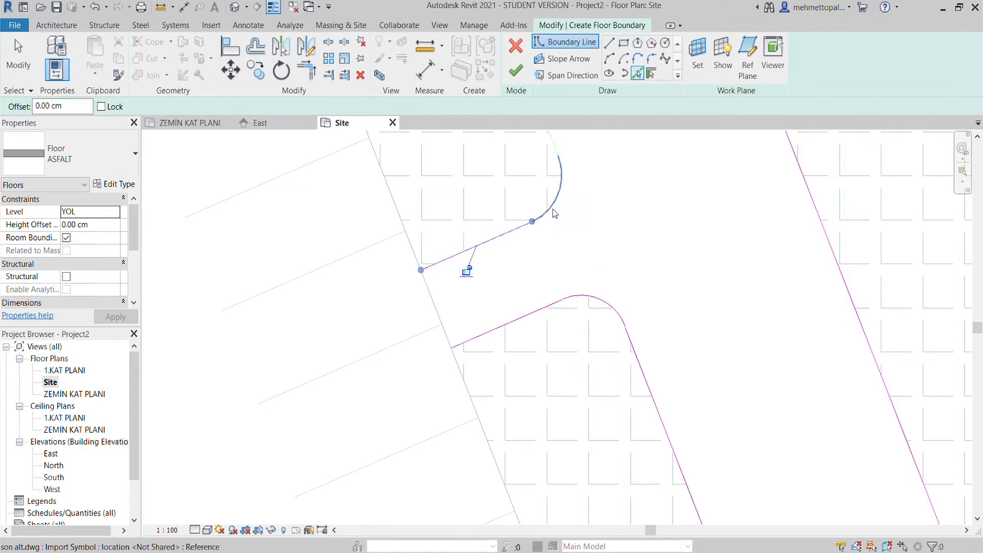
# - Pick the northern end of the current planting pocket and the rounded ends and eastern side of the next one north as boundary lines
pyautogui.scroll(-5, 608, 170)
pyautogui.moveTo(607, 171); pyautogui.dragTo(640, 450, button='middle')
pyautogui.scroll(5, 598, 335)
pyautogui.click(565, 402)
pyautogui.click(492, 410)
pyautogui.click(461, 354)
pyautogui.click(527, 321)
pyautogui.click(514, 260)
pyautogui.scroll(-3, 593, 261)
pyautogui.moveTo(613, 256); pyautogui.dragTo(650, 511, button='middle')
pyautogui.click(554, 378)
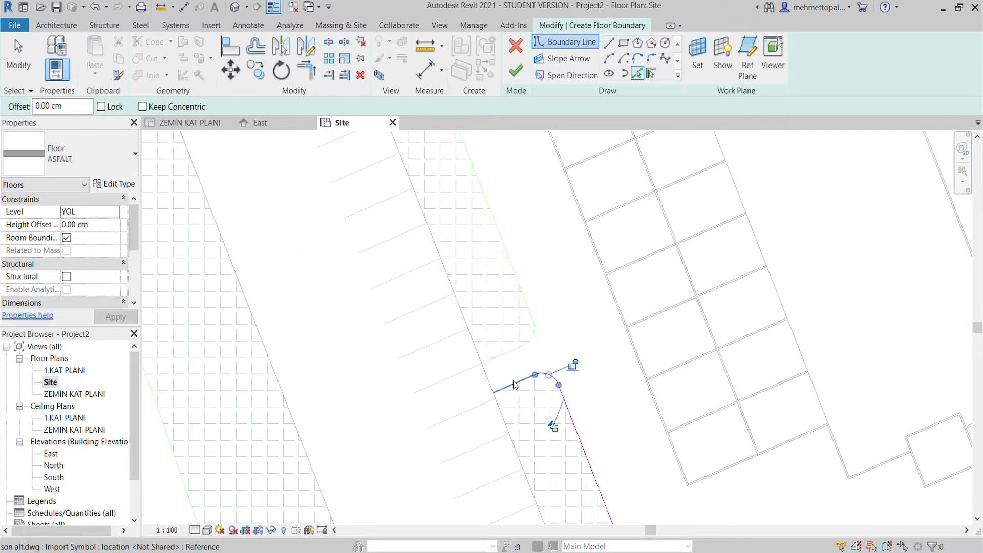
# - Pick the rounded upper corner and outline of the northernmost planting pocket beside the parking bays as boundary lines
pyautogui.scroll(-3, 547, 280)
pyautogui.moveTo(547, 280); pyautogui.dragTo(588, 476, button='middle')
pyautogui.scroll(4, 563, 382)
pyautogui.click(555, 392)
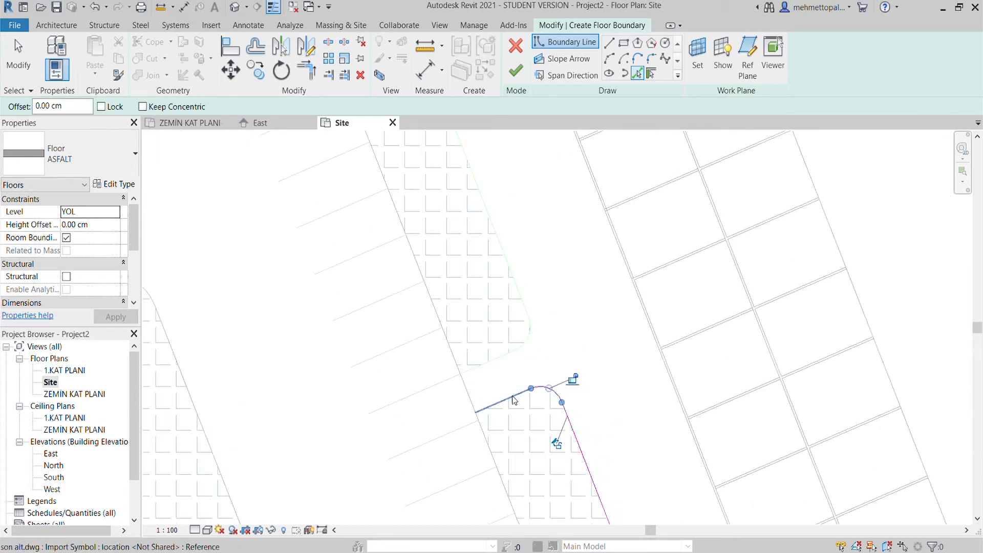
pyautogui.scroll(3, 553, 326)
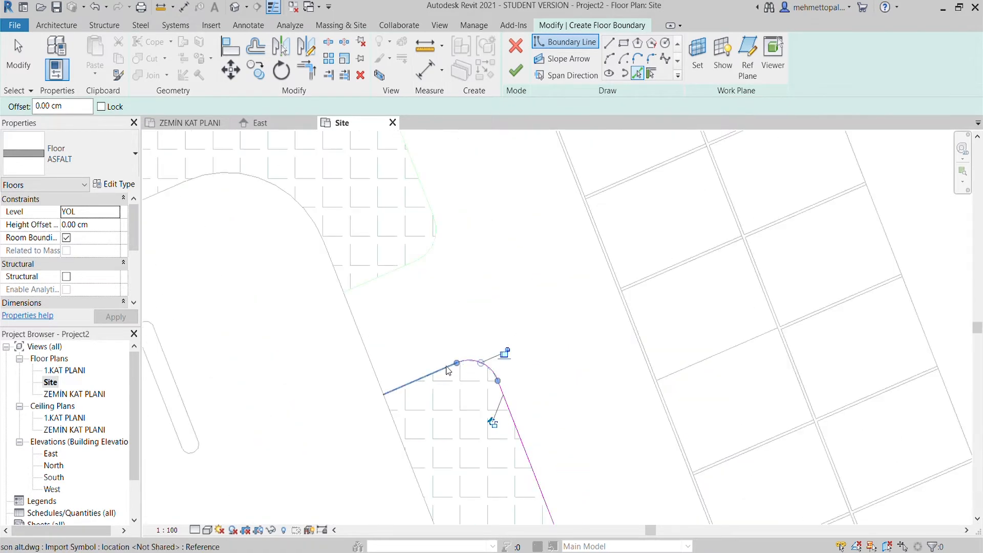
pyautogui.scroll(-3, 428, 189)
pyautogui.scroll(3, 445, 345)
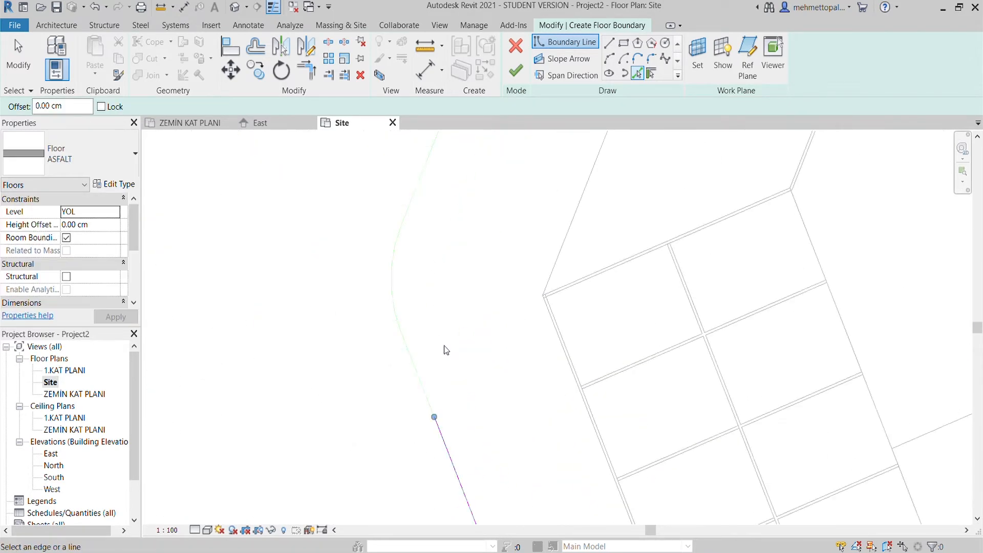
# - Pick the upper outline of the large green area north of the planting pockets as boundary lines
pyautogui.scroll(-3, 419, 198)
pyautogui.scroll(3, 410, 291)
pyautogui.scroll(-3, 488, 327)
pyautogui.scroll(3, 346, 201)
pyautogui.scroll(2, 346, 198)
pyautogui.click(343, 210)
pyautogui.click(283, 278)
# - Pick the western sides of the northern green area and the long green strip west of the parking bays as boundary lines
pyautogui.scroll(-5, 285, 281)
pyautogui.moveTo(343, 280); pyautogui.dragTo(531, 229, button='middle')
pyautogui.scroll(3, 462, 307)
pyautogui.click(450, 373)
pyautogui.moveTo(466, 505); pyautogui.dragTo(445, 281, button='middle')
pyautogui.click(467, 351)
pyautogui.scroll(-3, 461, 350)
pyautogui.moveTo(517, 484); pyautogui.dragTo(471, 287, button='middle')
pyautogui.scroll(2, 479, 294)
pyautogui.click(484, 315)
# - Pick the long green strip's rounded south-eastern corner and the remaining edge at its northern end as boundary lines
pyautogui.moveTo(472, 354); pyautogui.dragTo(430, 181, button='middle')
pyautogui.scroll(3, 543, 439)
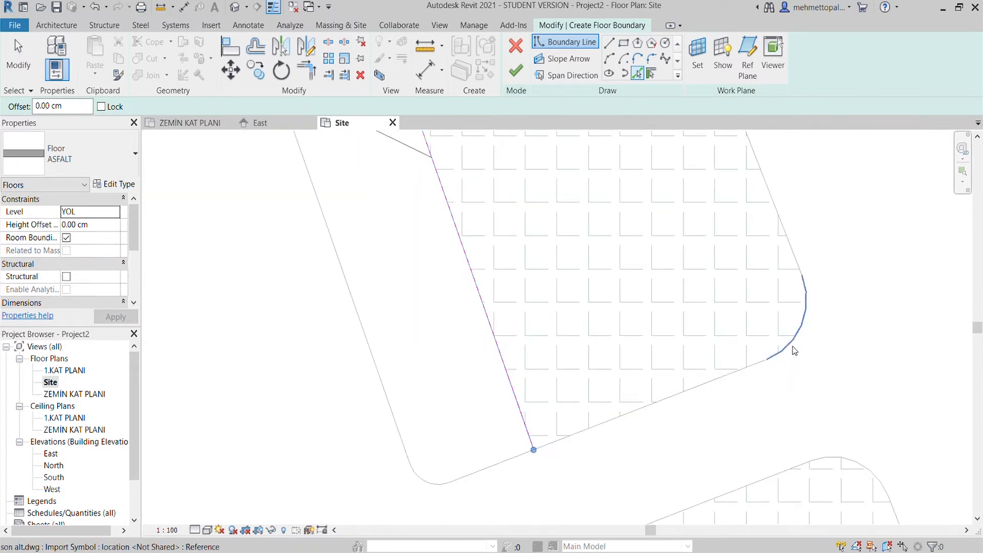
pyautogui.click(795, 250)
pyautogui.scroll(-4, 795, 251)
pyautogui.moveTo(795, 250); pyautogui.dragTo(802, 432, button='middle')
pyautogui.moveTo(727, 215); pyautogui.dragTo(673, 412, button='middle')
pyautogui.scroll(2, 621, 310)
pyautogui.click(609, 319)
# - Draw straight boundary lines along the northern and southern edges of the long green strip
pyautogui.click(609, 43)
pyautogui.scroll(4, 515, 329)
pyautogui.click(533, 351)
pyautogui.click(694, 291)
pyautogui.scroll(-2, 664, 324)
pyautogui.scroll(-2, 666, 327)
pyautogui.moveTo(770, 405); pyautogui.dragTo(727, 215, button='middle')
pyautogui.moveTo(737, 405); pyautogui.dragTo(674, 230, button='middle')
pyautogui.scroll(4, 686, 404)
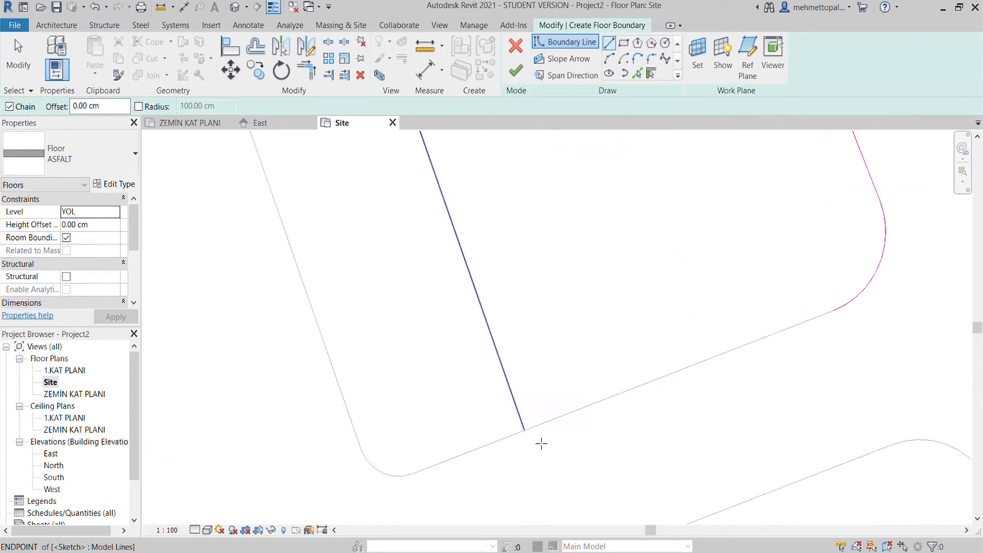
pyautogui.click(526, 431)
pyautogui.click(833, 308)
pyautogui.scroll(-3, 665, 275)
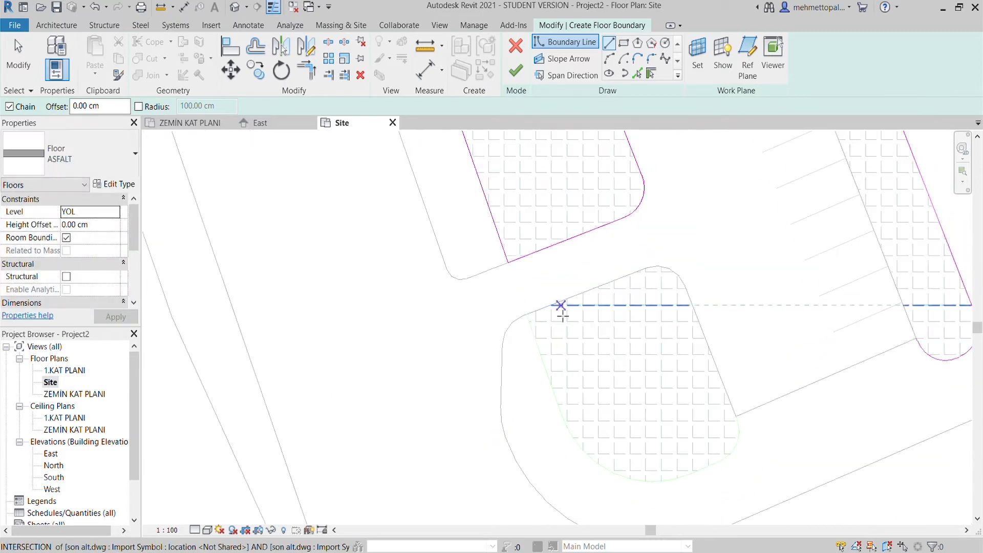
# - Pick the sides and rounded corners of the small green area south of the long strip as boundary lines
pyautogui.scroll(2, 575, 292)
pyautogui.press('Escape')
pyautogui.press('Escape')
pyautogui.click(637, 73)
pyautogui.click(846, 386)
pyautogui.scroll(-1, 850, 389)
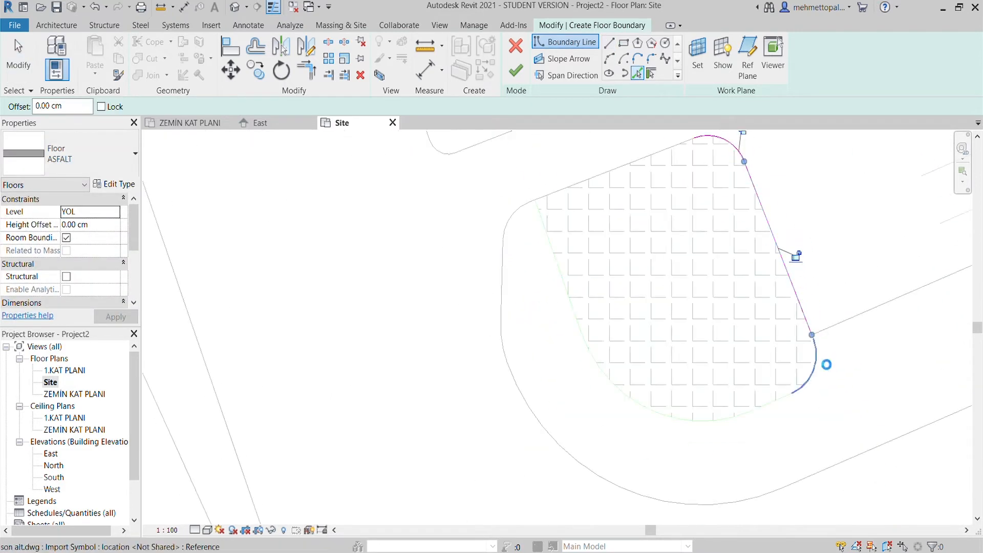
pyautogui.click(556, 261)
pyautogui.moveTo(563, 256); pyautogui.dragTo(563, 347, button='middle')
# - Draw the small green area's straight northern edge and adjust the misplaced boundary endpoint to meet its neighbour
pyautogui.click(609, 43)
pyautogui.click(536, 291)
pyautogui.click(708, 225)
pyautogui.scroll(3, 834, 418)
pyautogui.press('Escape')
pyautogui.click(756, 384)
pyautogui.moveTo(778, 438); pyautogui.dragTo(787, 452)
# - Draw straight boundary lines along the western sides of the two southernmost planting pockets, next to the parking bays
pyautogui.scroll(-6, 825, 410)
pyautogui.scroll(8, 639, 368)
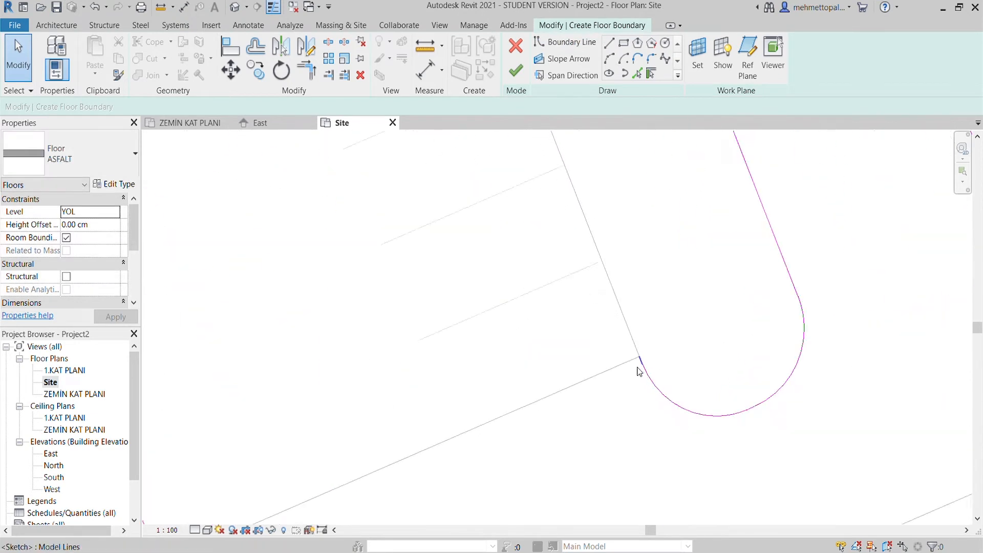
pyautogui.click(609, 44)
pyautogui.click(646, 350)
pyautogui.scroll(-6, 549, 187)
pyautogui.scroll(6, 551, 151)
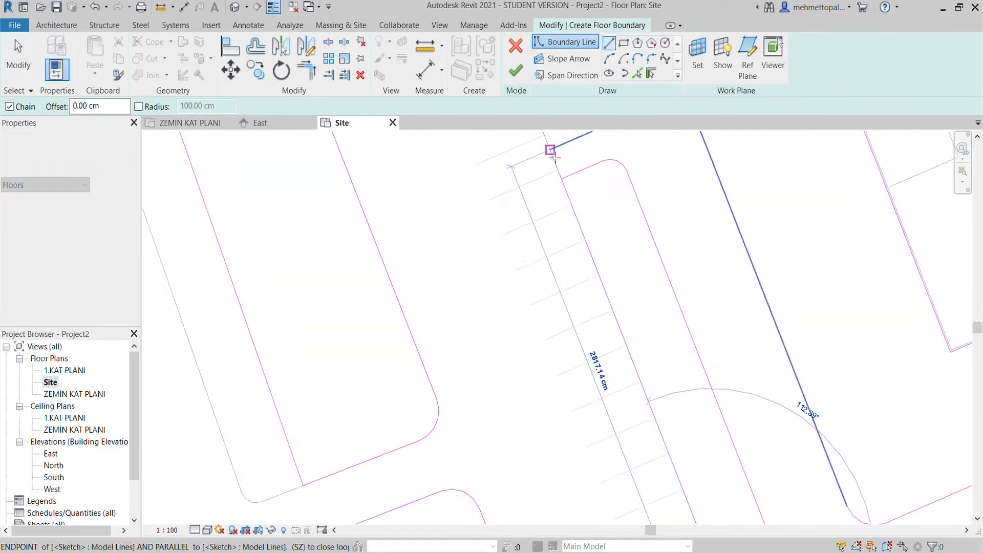
pyautogui.click(581, 213)
pyautogui.scroll(-3, 549, 202)
pyautogui.moveTo(551, 204); pyautogui.dragTo(609, 440, button='middle')
pyautogui.click(592, 369)
pyautogui.scroll(-5, 592, 368)
pyautogui.scroll(5, 537, 230)
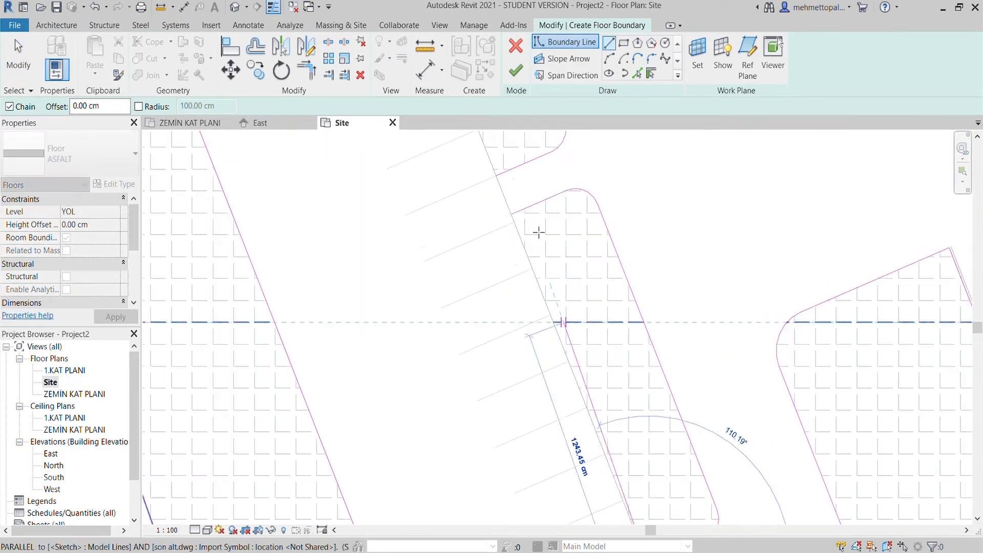
pyautogui.click(515, 223)
# - Draw straight boundary lines along the western sides of the remaining planting pockets up to the northernmost one
pyautogui.scroll(-3, 516, 225)
pyautogui.moveTo(516, 225); pyautogui.dragTo(572, 424, button='middle')
pyautogui.click(553, 380)
pyautogui.scroll(-2, 527, 327)
pyautogui.moveTo(527, 324); pyautogui.dragTo(551, 394, button='middle')
pyautogui.scroll(3, 545, 379)
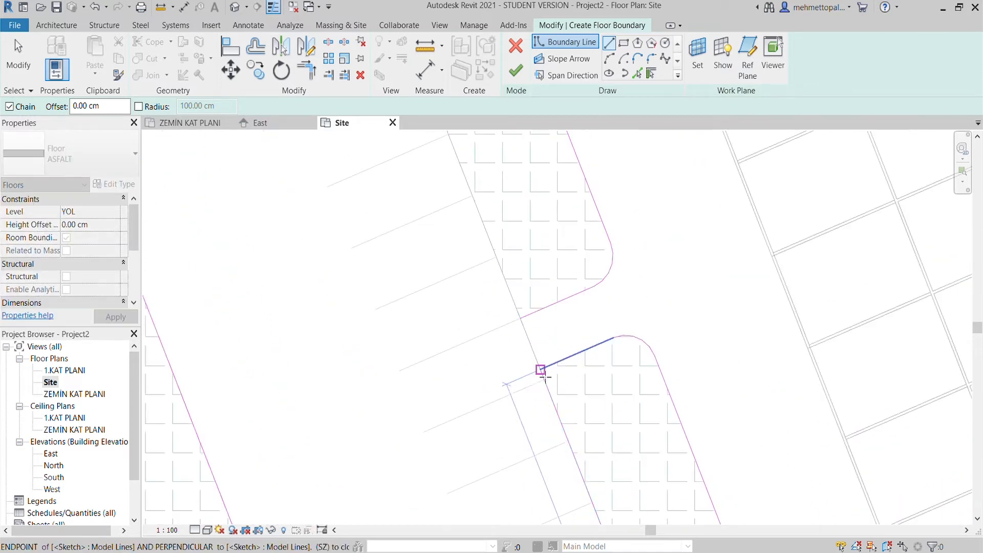
pyautogui.click(542, 372)
pyautogui.click(523, 319)
pyautogui.scroll(-3, 511, 286)
pyautogui.moveTo(491, 215); pyautogui.dragTo(572, 429, button='middle')
pyautogui.scroll(3, 560, 409)
pyautogui.click(557, 393)
pyautogui.click(536, 340)
pyautogui.scroll(-4, 517, 317)
pyautogui.moveTo(479, 189); pyautogui.dragTo(536, 335, button='middle')
pyautogui.scroll(4, 537, 335)
pyautogui.click(493, 253)
# - Try to finish the floor boundary sketch and locate the faulty part of the outline
pyautogui.scroll(-2, 579, 448)
pyautogui.scroll(-2, 547, 386)
pyautogui.scroll(-2, 517, 321)
pyautogui.scroll(-2, 491, 478)
pyautogui.press('Escape')
pyautogui.click(522, 73)
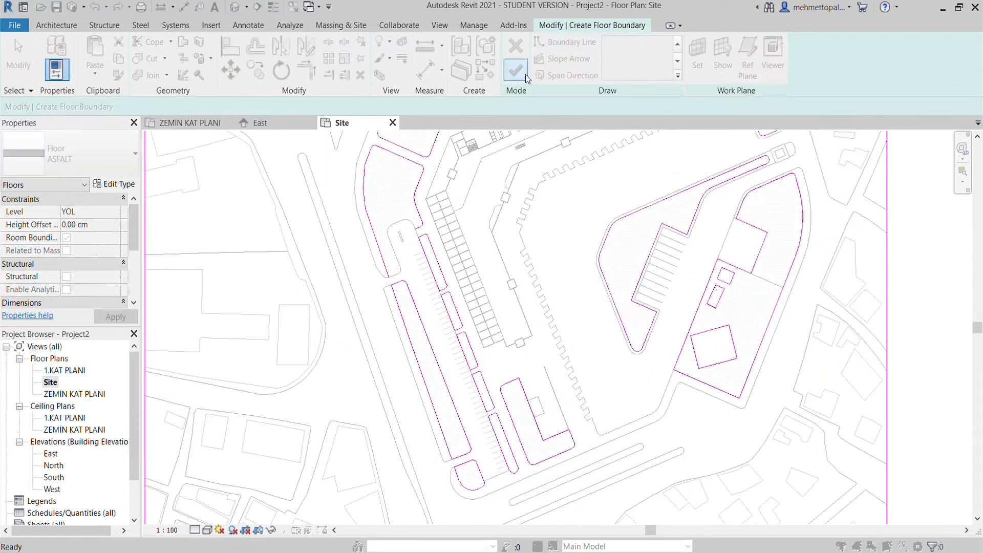
pyautogui.scroll(-2, 650, 318)
pyautogui.scroll(6, 514, 151)
pyautogui.scroll(3, 499, 156)
pyautogui.click(902, 518)
# - Move the stray boundary endpoint so the two edges meet at the green area's sharp northern corner
pyautogui.moveTo(657, 135); pyautogui.dragTo(639, 243, button='middle')
pyautogui.scroll(3, 638, 244)
pyautogui.scroll(2, 640, 243)
pyautogui.click(640, 252)
pyautogui.moveTo(634, 241); pyautogui.dragTo(647, 266)
pyautogui.click(686, 247)
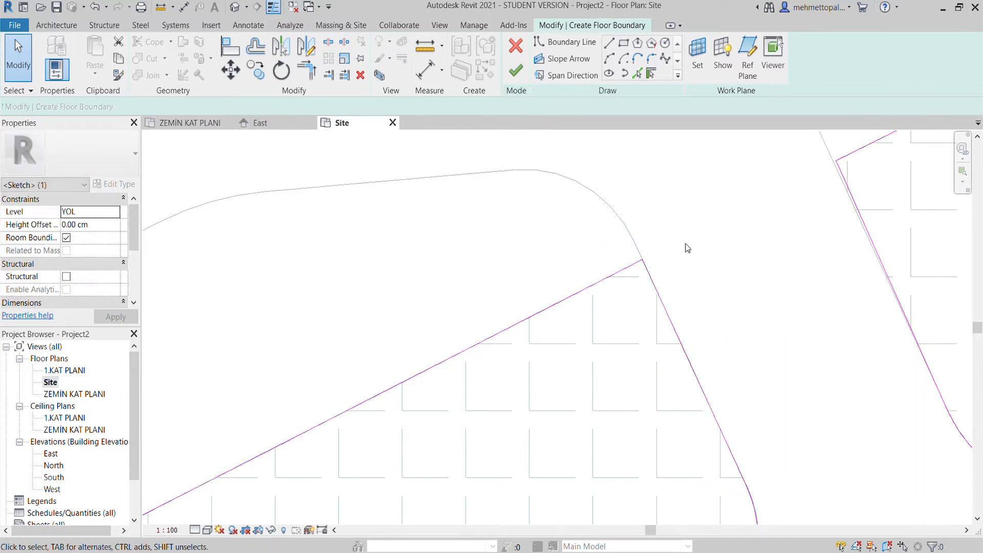
pyautogui.scroll(-3, 687, 246)
# - Try to finish the floor sketch again and locate the remaining gap in the green area outlines
pyautogui.click(523, 73)
pyautogui.scroll(-6, 770, 343)
pyautogui.moveTo(772, 346); pyautogui.dragTo(353, 286, button='middle')
pyautogui.scroll(-1, 353, 287)
pyautogui.moveTo(491, 430); pyautogui.dragTo(539, 258, button='middle')
pyautogui.scroll(3, 284, 353)
pyautogui.moveTo(284, 352); pyautogui.dragTo(474, 455, button='middle')
pyautogui.scroll(2, 407, 303)
pyautogui.click(770, 382)
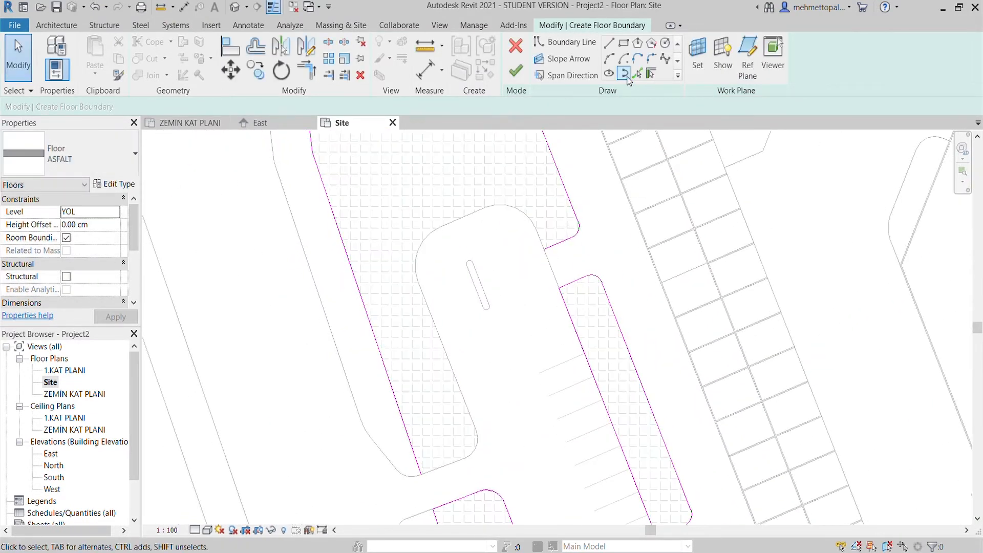
# - Trace the northern green area's southern edge and the rounded inlet around the parking turn, closing the gap with a straight boundary line
pyautogui.click(636, 76)
pyautogui.click(450, 465)
pyautogui.click(475, 452)
pyautogui.click(467, 405)
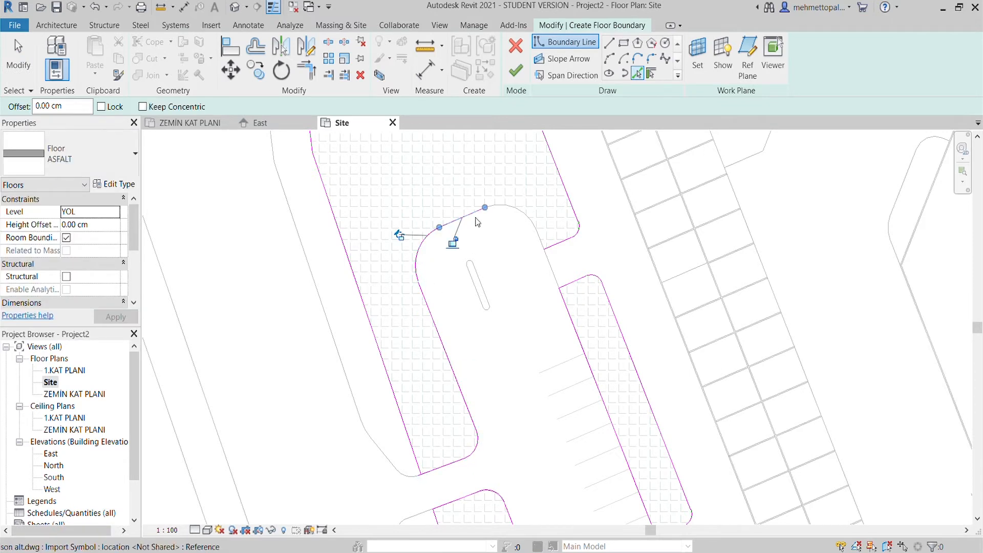
pyautogui.click(609, 43)
pyautogui.scroll(5, 544, 224)
pyautogui.click(541, 379)
pyautogui.click(496, 262)
# - Shorten the northern green area's southern boundary line so it ends at the corner with its western side
pyautogui.scroll(-3, 516, 293)
pyautogui.moveTo(727, 491); pyautogui.dragTo(520, 345, button='middle')
pyautogui.press('Escape')
pyautogui.scroll(4, 368, 463)
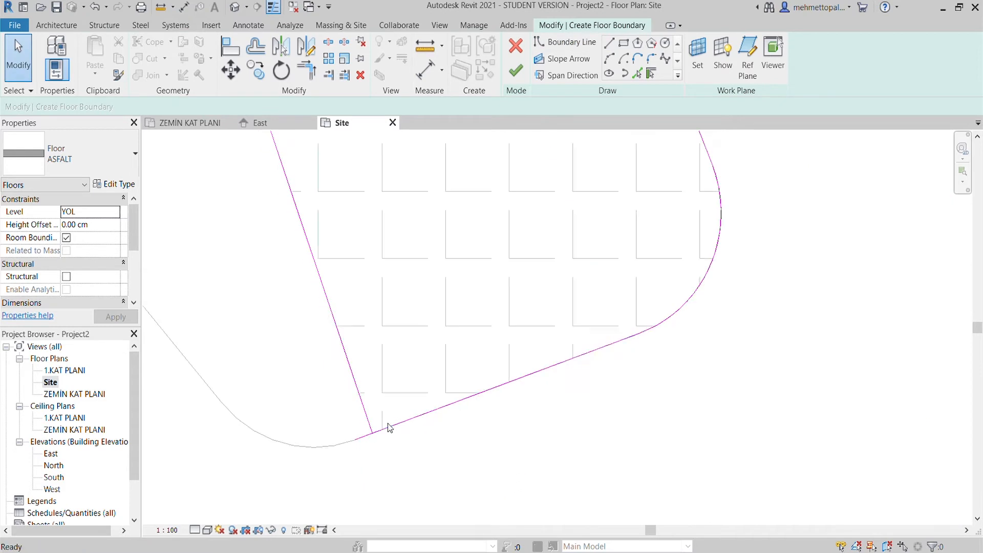
pyautogui.click(386, 430)
pyautogui.moveTo(357, 441); pyautogui.dragTo(373, 433)
pyautogui.click(429, 450)
# - Finish the ASFALT floor boundary sketch and deselect the floor
pyautogui.scroll(-3, 486, 353)
pyautogui.click(516, 71)
pyautogui.scroll(-5, 663, 232)
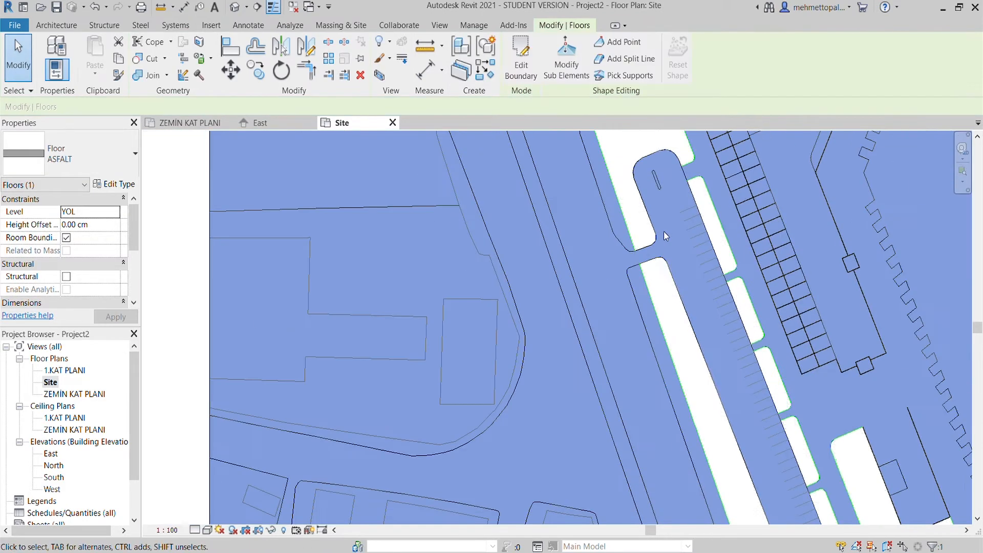
pyautogui.click(417, 244)
pyautogui.scroll(-3, 417, 245)
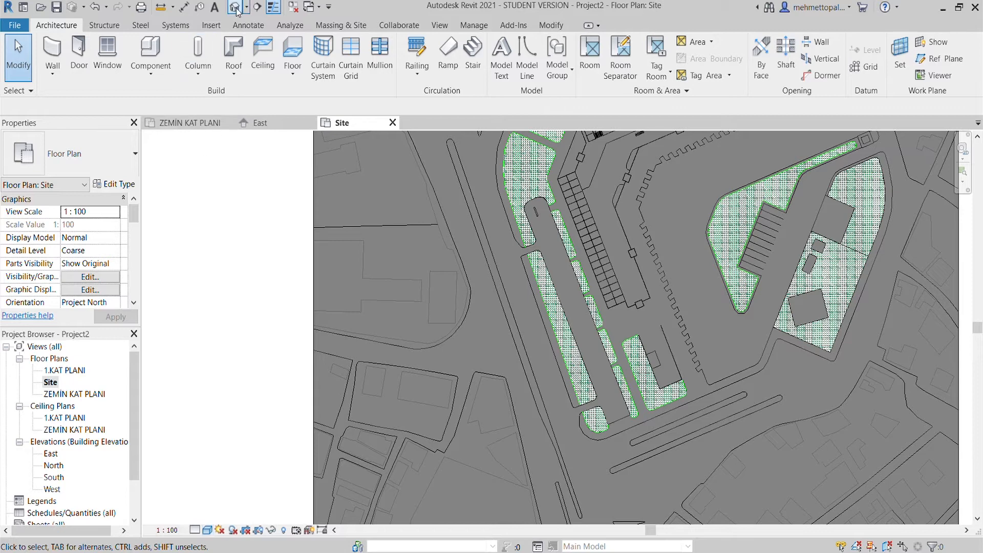
# - Open the default 3D view and examine the road floor's edges around the green area openings
pyautogui.click(234, 7)
pyautogui.scroll(5, 582, 342)
pyautogui.scroll(6, 406, 449)
pyautogui.scroll(4, 479, 264)
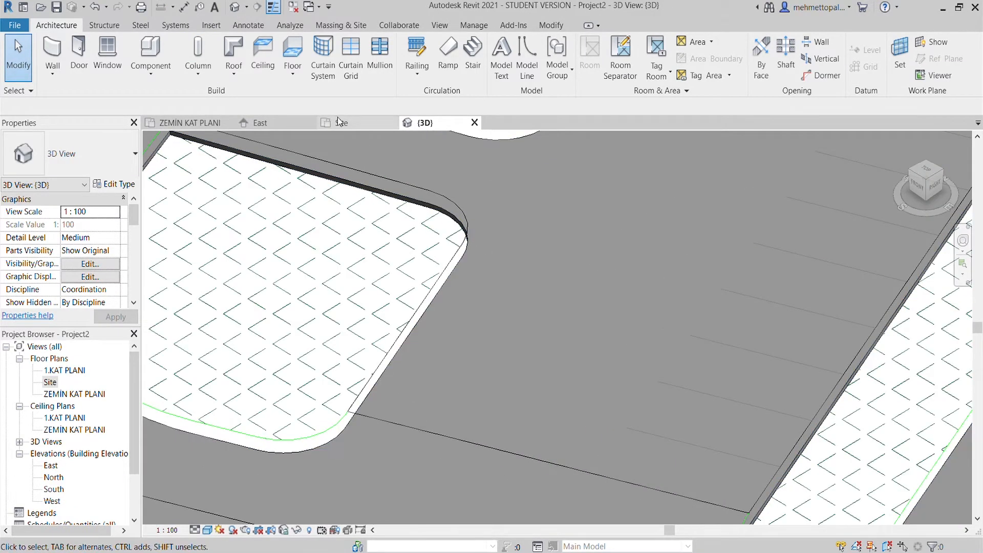
# - Window-select the model on the Site plan and locate the selection in the East elevation near the KALDIRIM and YOL levels
pyautogui.click(258, 122)
pyautogui.click(341, 123)
pyautogui.scroll(-8, 392, 175)
pyautogui.moveTo(612, 165); pyautogui.dragTo(366, 320)
pyautogui.hotkey('ctrl', 'Tab')
pyautogui.scroll(4, 525, 455)
pyautogui.scroll(5, 681, 405)
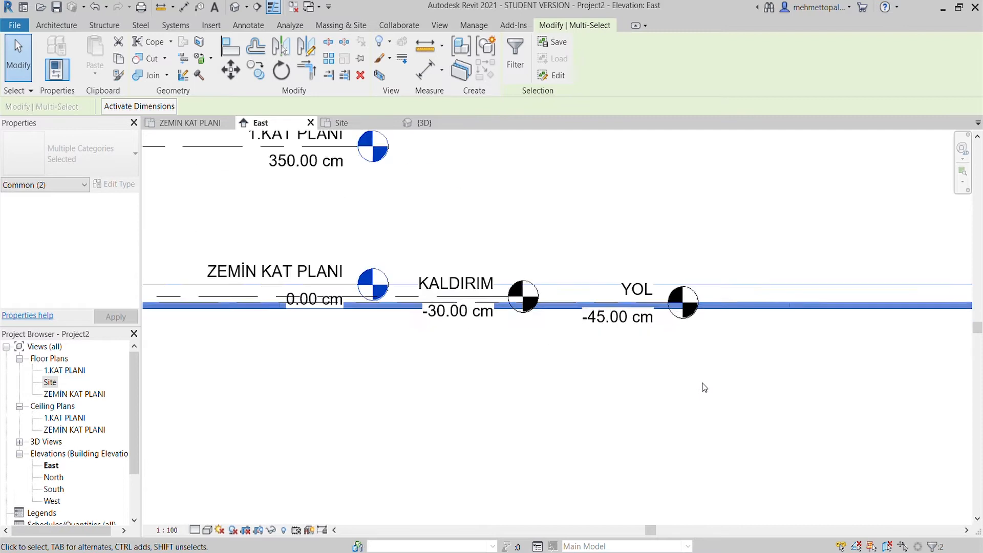
# - Measure the vertical distance from level KALDIRIM to the road floor's top in the East elevation
pyautogui.click(204, 134)
pyautogui.scroll(3, 540, 363)
pyautogui.scroll(-3, 550, 368)
pyautogui.scroll(3, 410, 356)
pyautogui.click(485, 333)
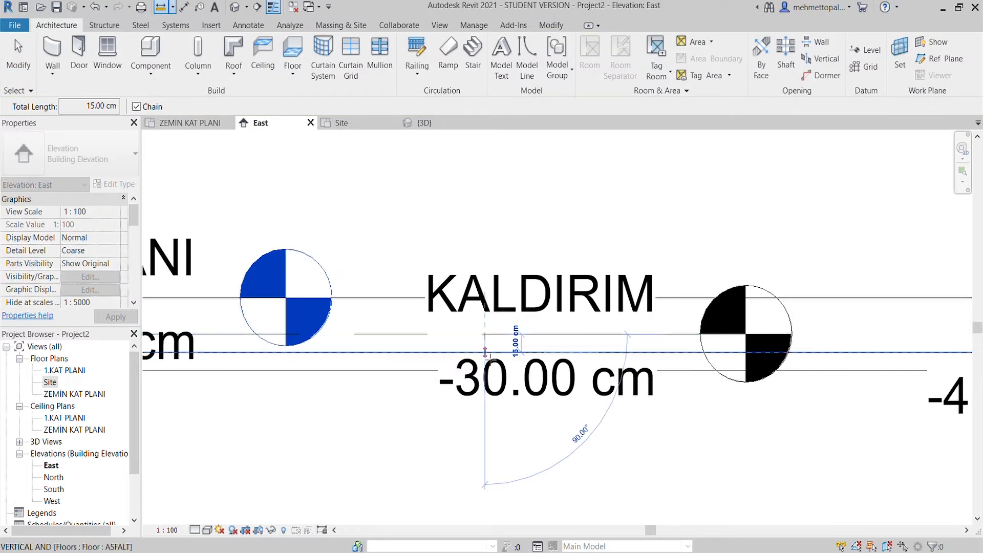
pyautogui.scroll(-2, 488, 353)
pyautogui.moveTo(489, 350); pyautogui.dragTo(425, 397, button='middle')
pyautogui.press('Escape')
pyautogui.press('Escape')
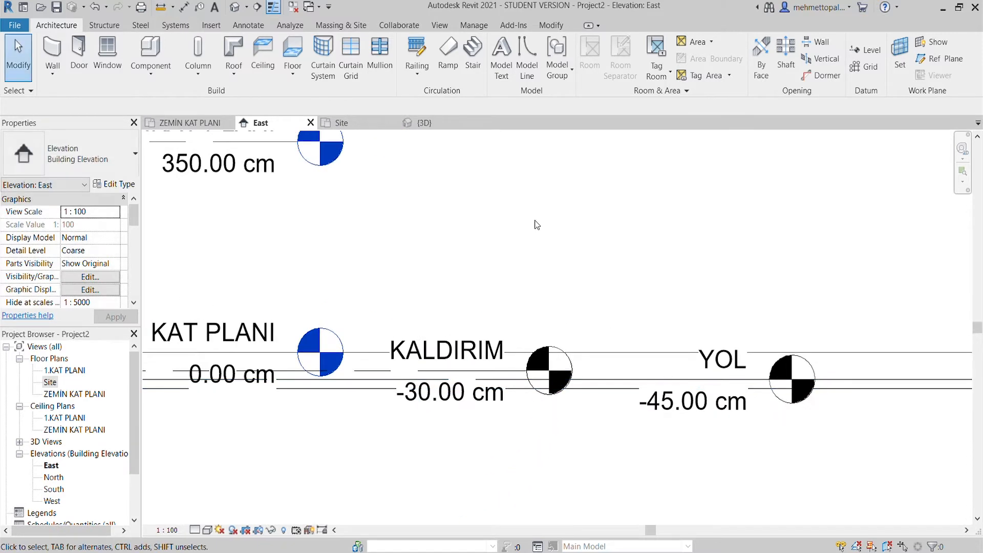
# - Return to the Site plan and open the ASFALT floor's boundary sketch for editing
pyautogui.click(426, 123)
pyautogui.click(354, 123)
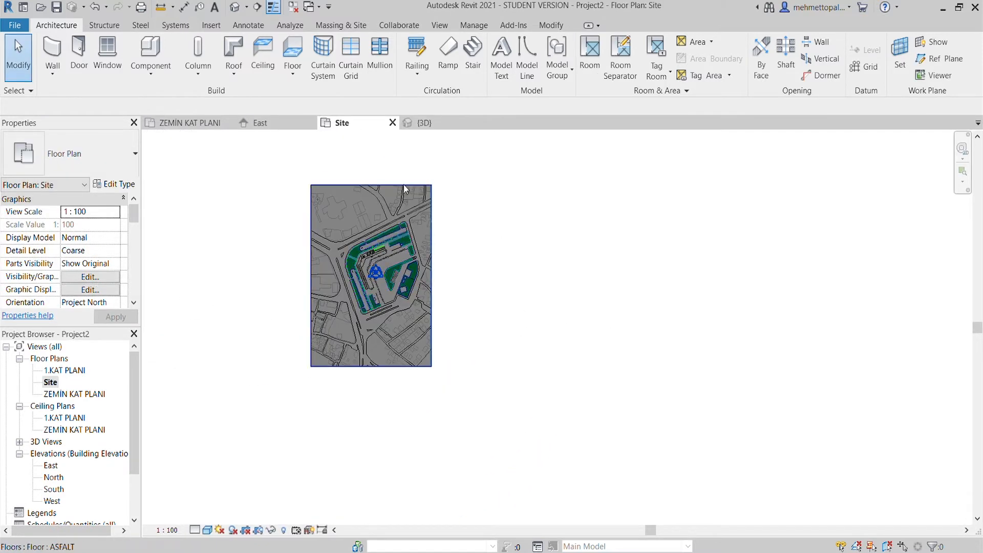
pyautogui.scroll(5, 400, 180)
pyautogui.moveTo(456, 348); pyautogui.dragTo(631, 242, button='middle')
pyautogui.scroll(3, 604, 291)
pyautogui.scroll(3, 558, 247)
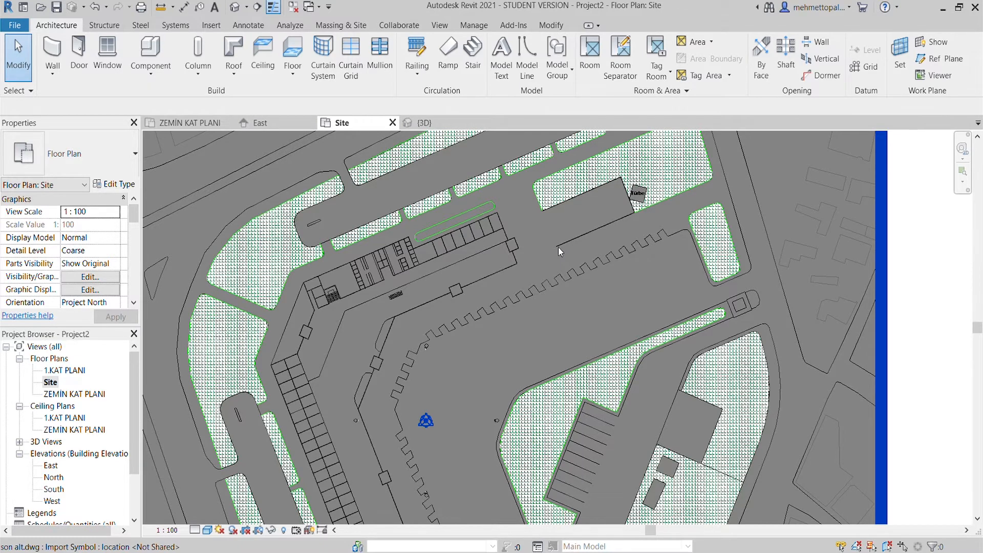
pyautogui.scroll(3, 452, 226)
pyautogui.scroll(3, 437, 302)
pyautogui.scroll(-6, 437, 298)
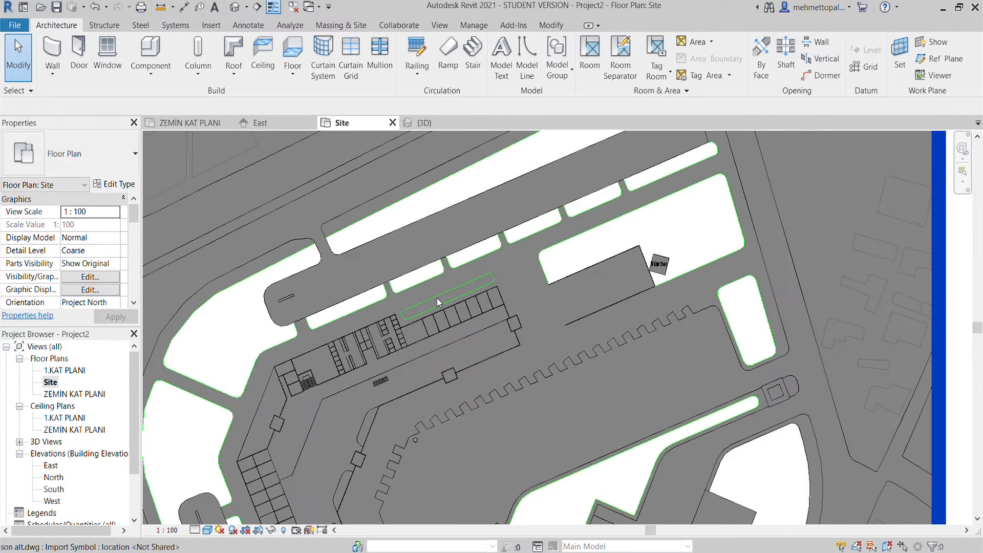
pyautogui.doubleClick(696, 231)
pyautogui.scroll(3, 486, 291)
pyautogui.scroll(3, 486, 293)
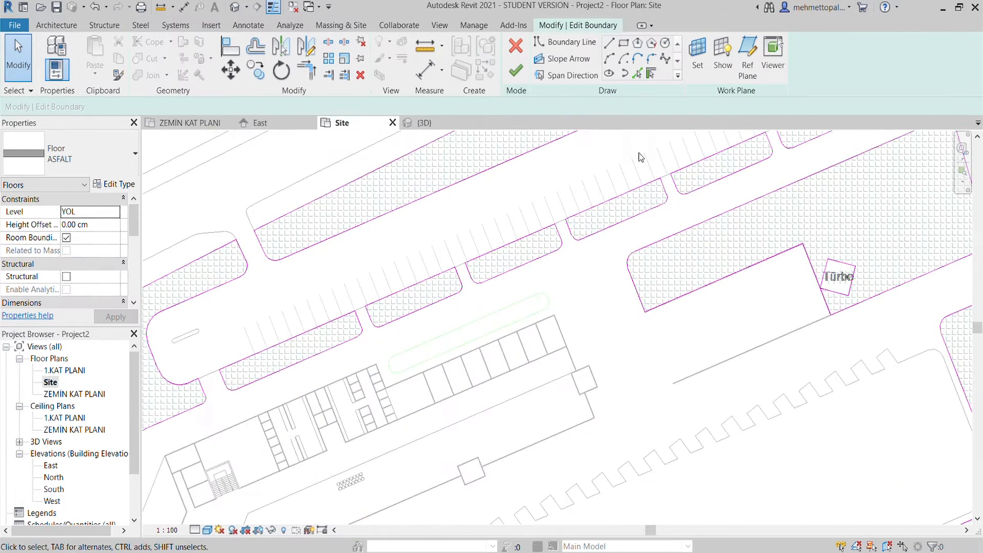
# - Pick the long northern edge and adjoining end arc of the narrow strip beside the building, and undo the surplus picks
pyautogui.click(637, 73)
pyautogui.scroll(2, 489, 339)
pyautogui.scroll(6, 588, 284)
pyautogui.click(574, 279)
pyautogui.press('Escape')
pyautogui.press('Escape')
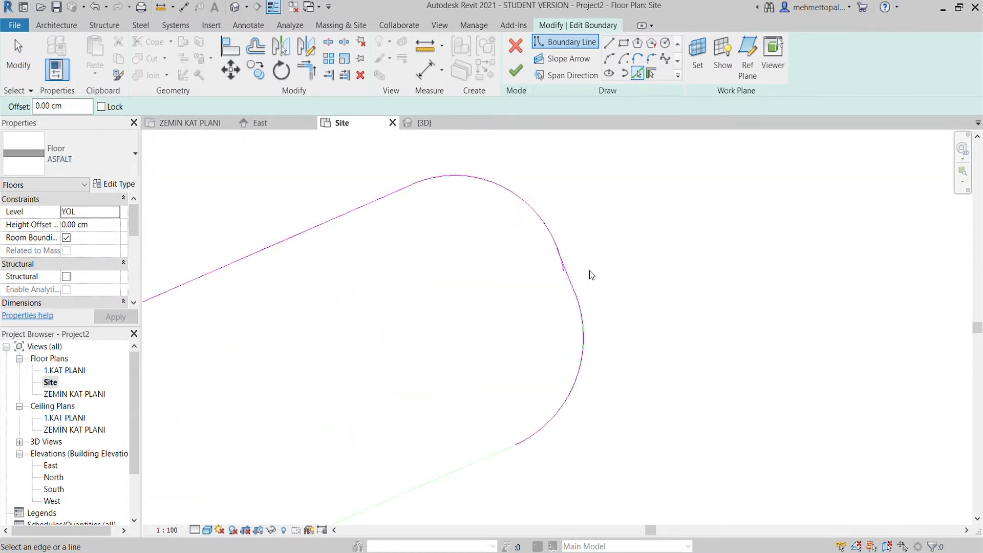
pyautogui.scroll(1, 575, 285)
pyautogui.hotkey('ctrl', 'z')
pyautogui.hotkey('ctrl', 'z')
pyautogui.scroll(-6, 584, 281)
pyautogui.scroll(5, 592, 275)
pyautogui.scroll(-5, 593, 275)
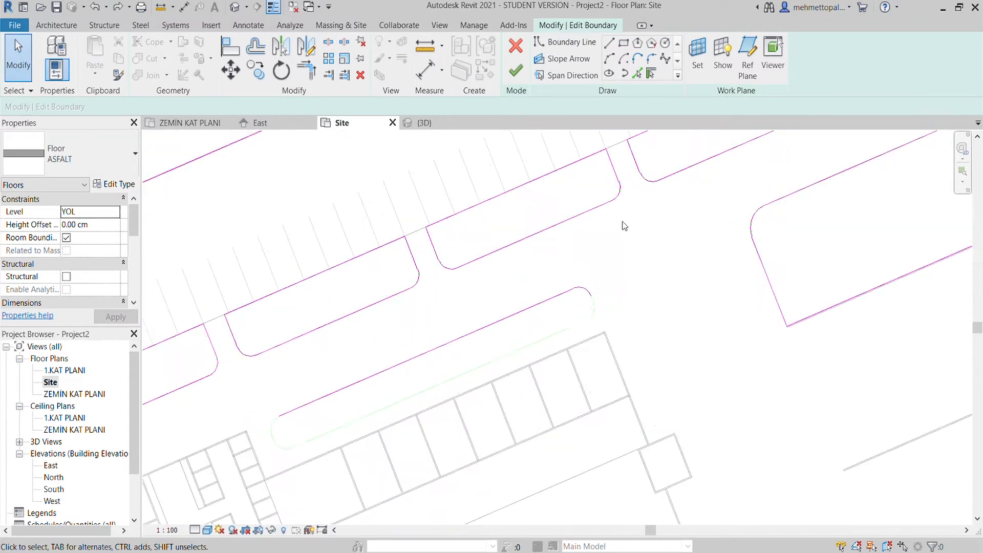
# - Trace the remaining rounded ends and southern edge of the narrow strip beside the building to close its loop
pyautogui.click(637, 73)
pyautogui.scroll(8, 604, 302)
pyautogui.click(492, 317)
pyautogui.click(513, 394)
pyautogui.moveTo(514, 401); pyautogui.dragTo(680, 364, button='middle')
pyautogui.scroll(-5, 678, 363)
pyautogui.click(594, 400)
pyautogui.moveTo(426, 441); pyautogui.dragTo(579, 326, button='middle')
pyautogui.scroll(-3, 580, 326)
pyautogui.click(496, 383)
pyautogui.scroll(4, 254, 487)
pyautogui.click(261, 489)
pyautogui.click(195, 394)
pyautogui.scroll(2, 206, 428)
pyautogui.click(203, 433)
pyautogui.scroll(-3, 270, 425)
pyautogui.moveTo(272, 425); pyautogui.dragTo(378, 317, button='middle')
pyautogui.scroll(-7, 379, 314)
pyautogui.scroll(5, 424, 313)
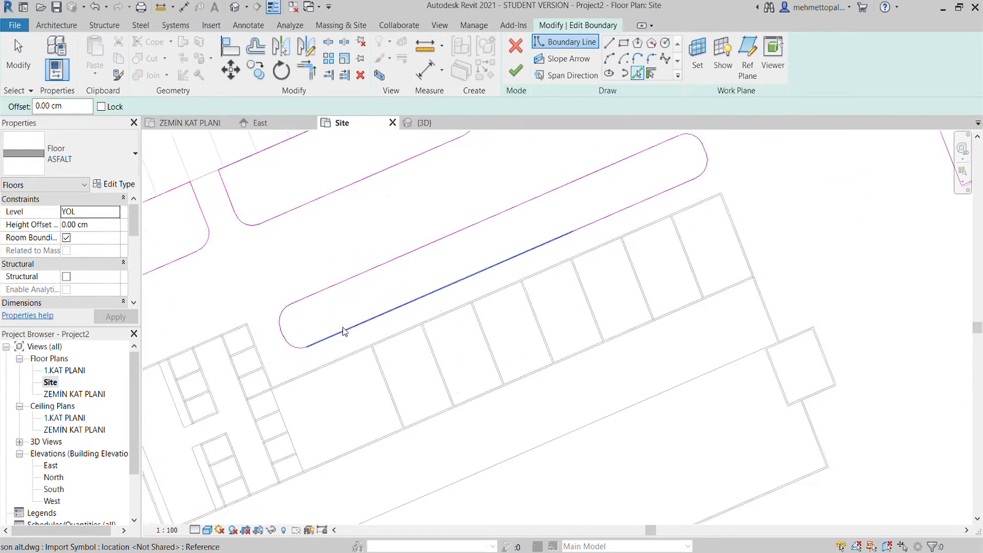
# - Start tracing the building's outer wall lines along its northern side as an opening in the ASFALT floor
pyautogui.scroll(-8, 582, 273)
pyautogui.scroll(2, 545, 321)
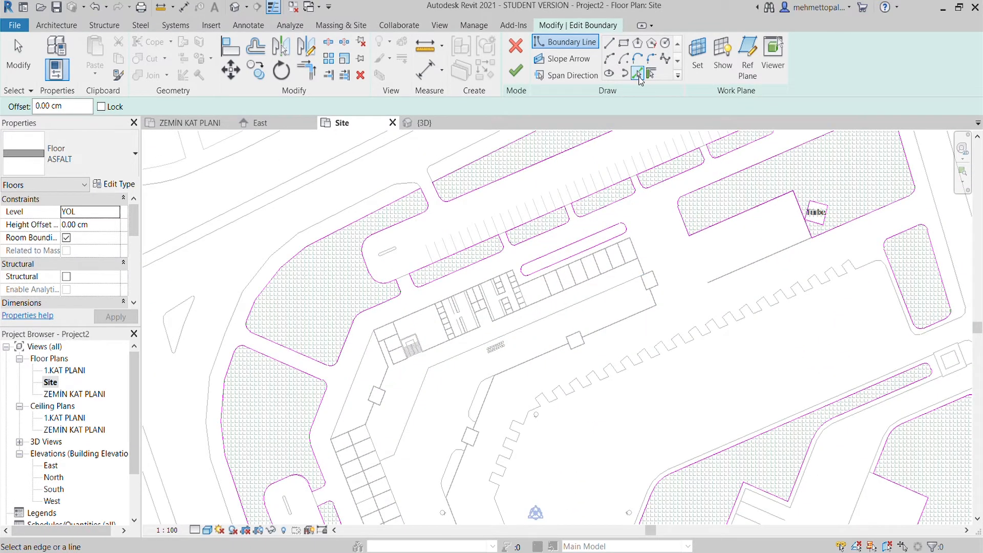
pyautogui.scroll(5, 519, 259)
pyautogui.click(555, 248)
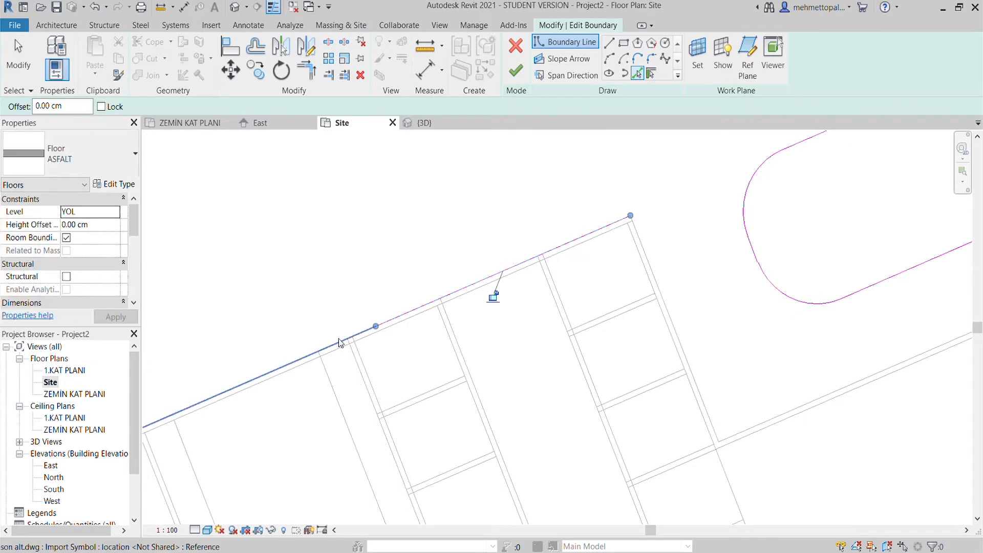
pyautogui.click(736, 433)
pyautogui.scroll(-3, 733, 430)
pyautogui.moveTo(725, 410); pyautogui.dragTo(344, 429, button='middle')
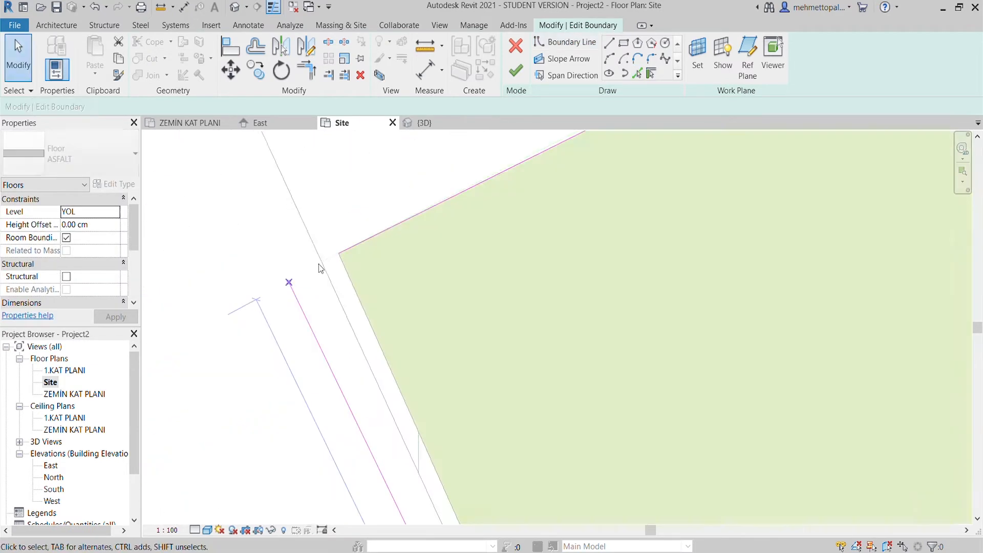
# - Extend the northern green opening's edge to the drawing's western line in the ASFALT boundary and finish the sketch
pyautogui.click(353, 245)
pyautogui.moveTo(338, 253)
pyautogui.mouseDown()
pyautogui.moveTo(315, 277)
pyautogui.moveTo(322, 262)
pyautogui.mouseUp()
pyautogui.click(340, 253)
pyautogui.press('Escape')
pyautogui.click(515, 70)
pyautogui.click(347, 279)
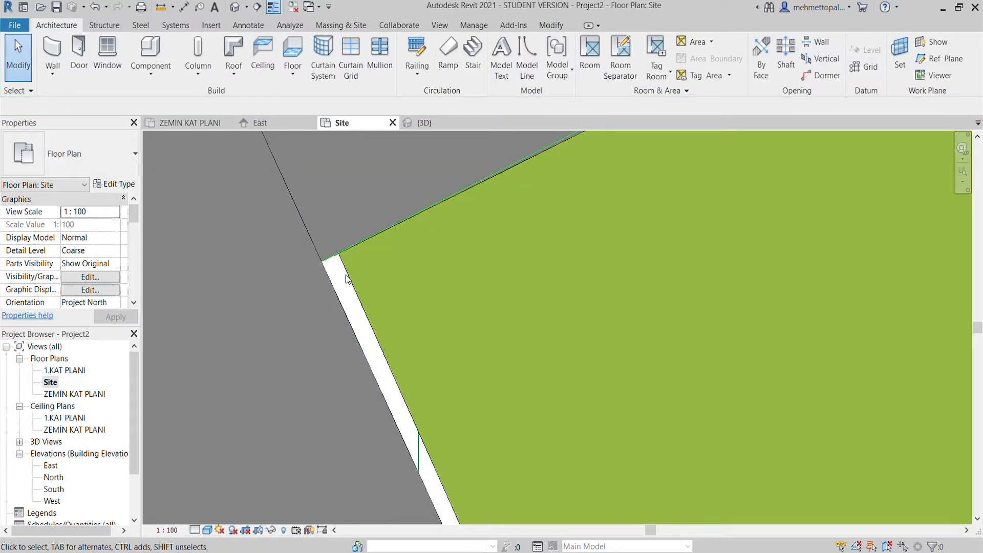
# - Deselect the ASFALT floor and open the ÇİM floor's boundary sketch for editing
pyautogui.click(360, 299)
pyautogui.scroll(-10, 360, 299)
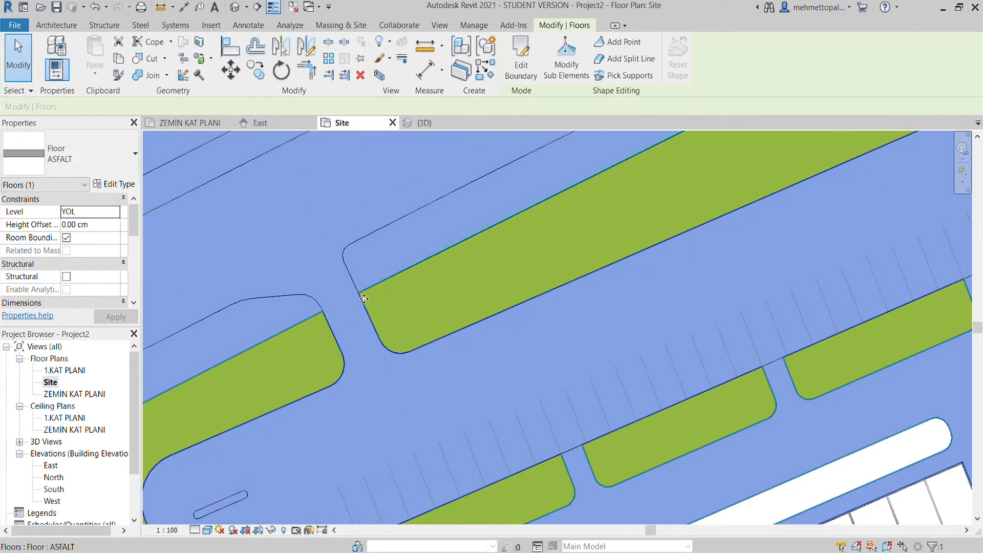
pyautogui.press('Escape')
pyautogui.click(315, 365)
pyautogui.press('Escape')
pyautogui.doubleClick(315, 368)
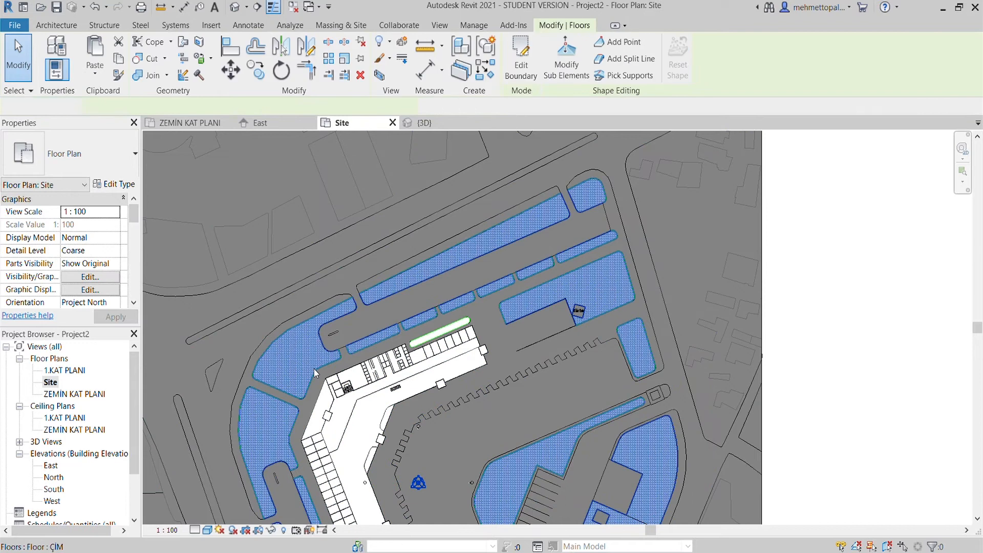
# - Move the ÇİM boundary's corner at the northern green area onto the drawing's western line and finish the sketch
pyautogui.scroll(10, 358, 299)
pyautogui.scroll(2, 340, 268)
pyautogui.click(340, 247)
pyautogui.moveTo(331, 220); pyautogui.dragTo(284, 260)
pyautogui.scroll(5, 333, 219)
pyautogui.click(325, 236)
pyautogui.click(515, 72)
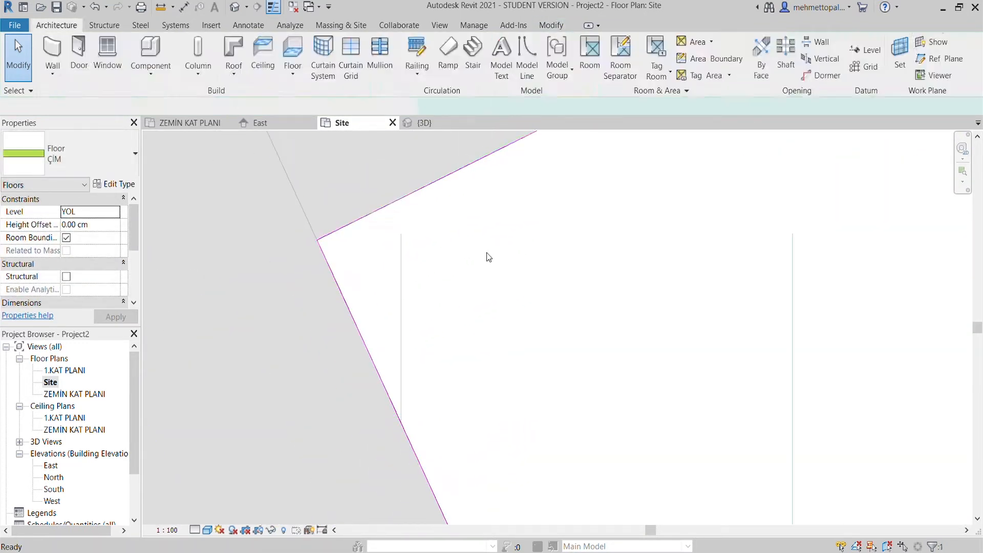
pyautogui.scroll(-5, 508, 267)
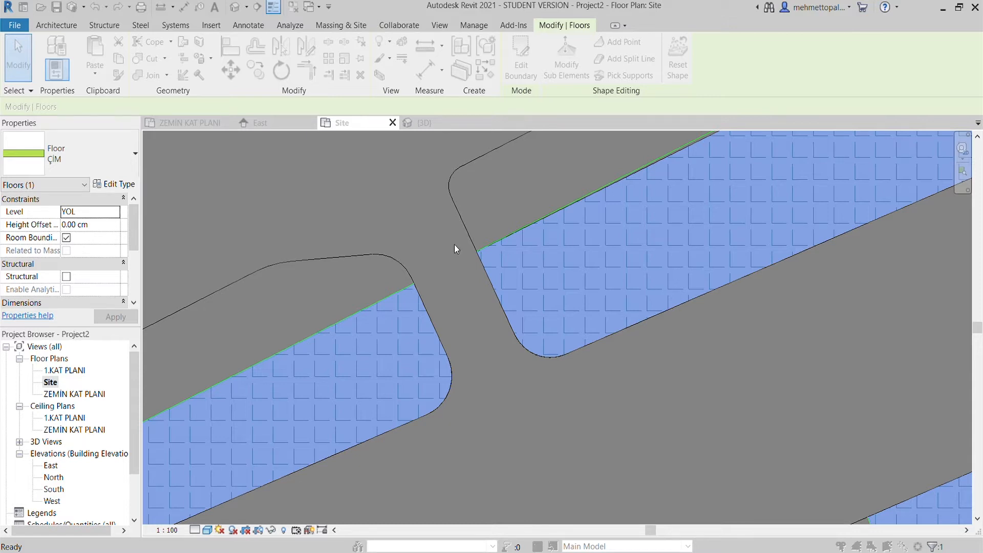
pyautogui.click(736, 464)
# - Open the 3D view and temporarily hide the imported son alt.dwg drawing
pyautogui.scroll(-8, 512, 357)
pyautogui.scroll(3, 627, 394)
pyautogui.scroll(3, 566, 261)
pyautogui.scroll(-6, 566, 263)
pyautogui.click(423, 123)
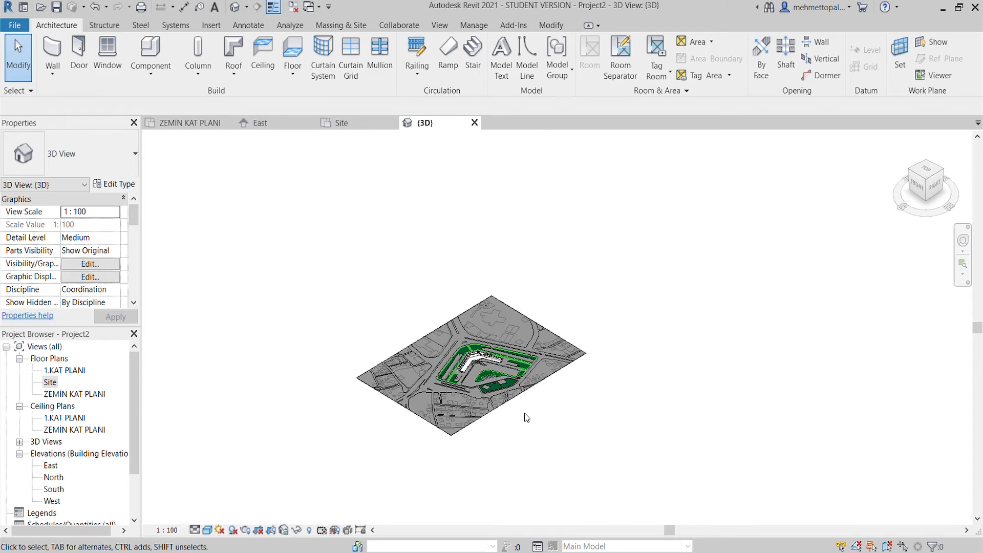
pyautogui.scroll(10, 527, 417)
pyautogui.scroll(-3, 601, 350)
pyautogui.scroll(6, 459, 375)
pyautogui.click(251, 240)
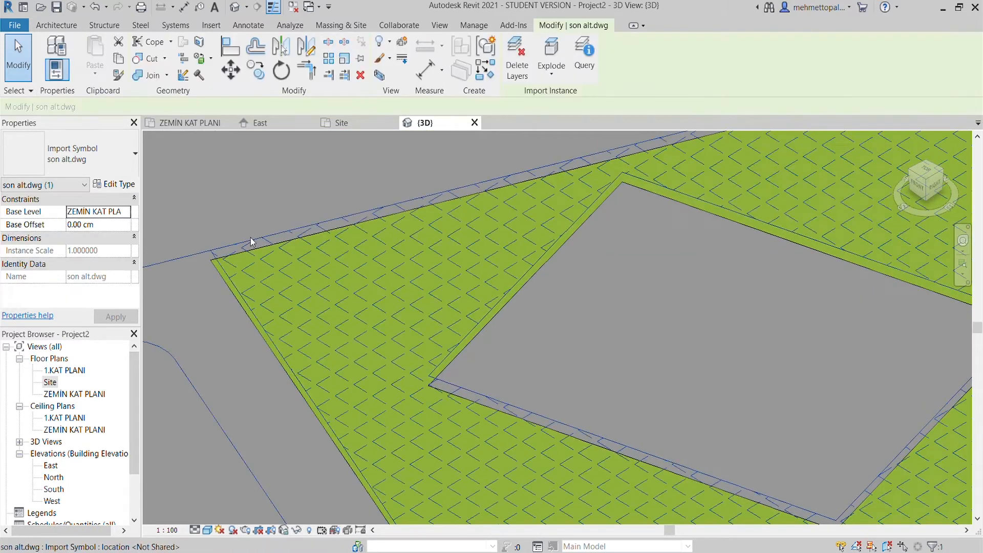
pyautogui.click(296, 530)
pyautogui.click(302, 498)
# - Examine the building opening and how the ÇİM areas fit the ASFALT floor in the 3D view
pyautogui.scroll(-6, 274, 461)
pyautogui.moveTo(274, 462); pyautogui.dragTo(606, 498, button='middle')
pyautogui.scroll(6, 410, 333)
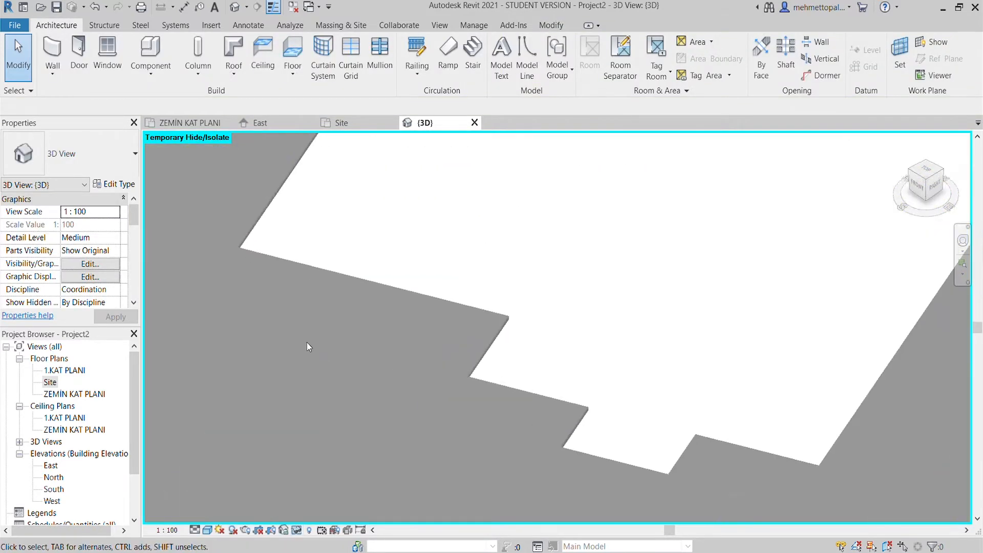
pyautogui.scroll(-5, 309, 347)
pyautogui.scroll(4, 261, 333)
pyautogui.scroll(-5, 410, 402)
pyautogui.keyDown('shift'); pyautogui.moveTo(434, 404); pyautogui.dragTo(604, 323, button='middle'); pyautogui.keyUp('shift')
pyautogui.scroll(5, 450, 341)
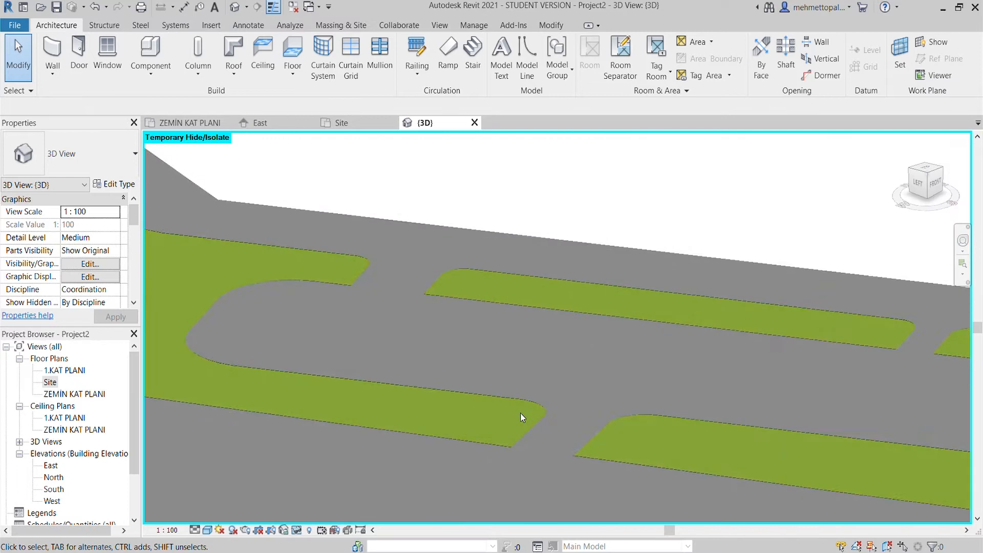
pyautogui.scroll(-4, 520, 412)
pyautogui.scroll(2, 520, 413)
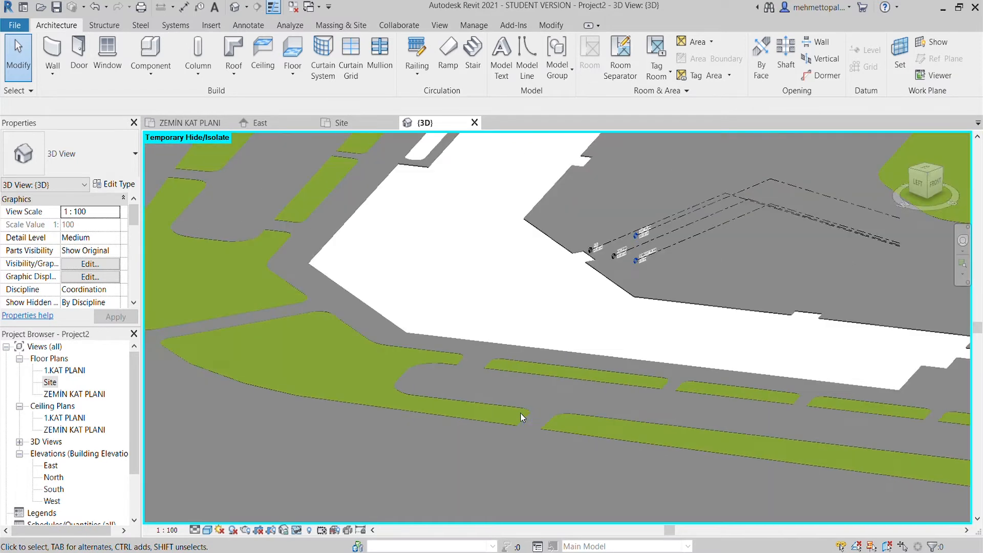
pyautogui.scroll(4, 499, 389)
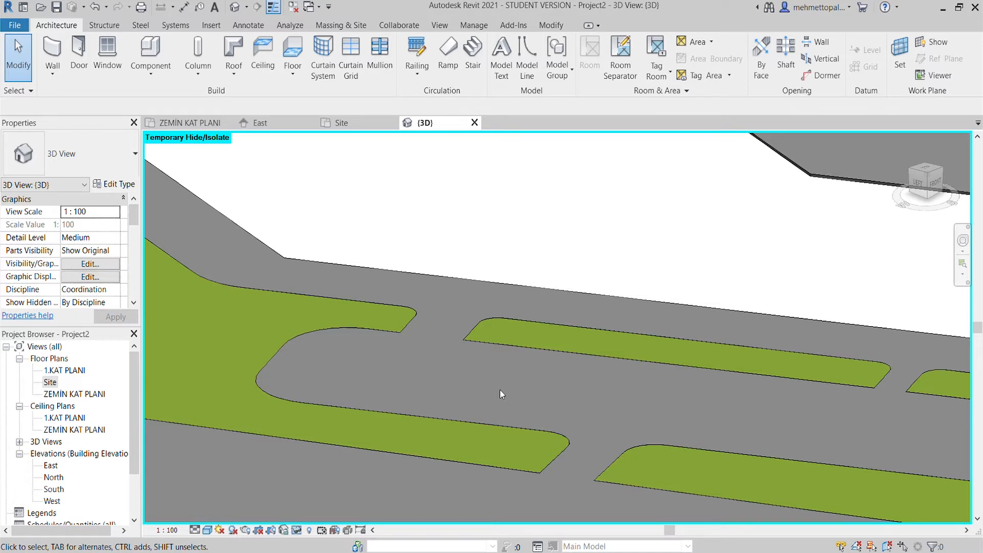
# - Return to the Site plan and start a new KALDIRIM floor on level KALDIRIM
pyautogui.click(338, 123)
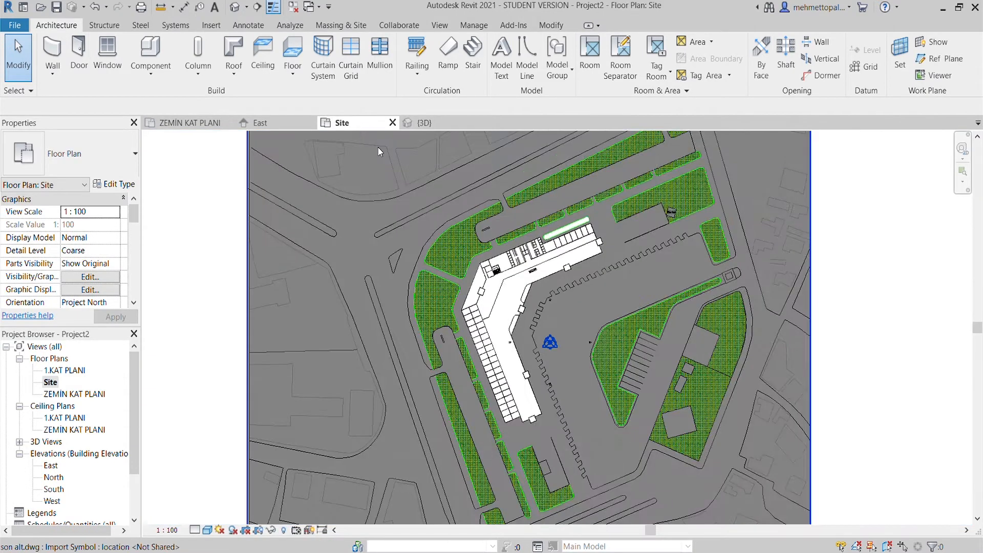
pyautogui.click(424, 123)
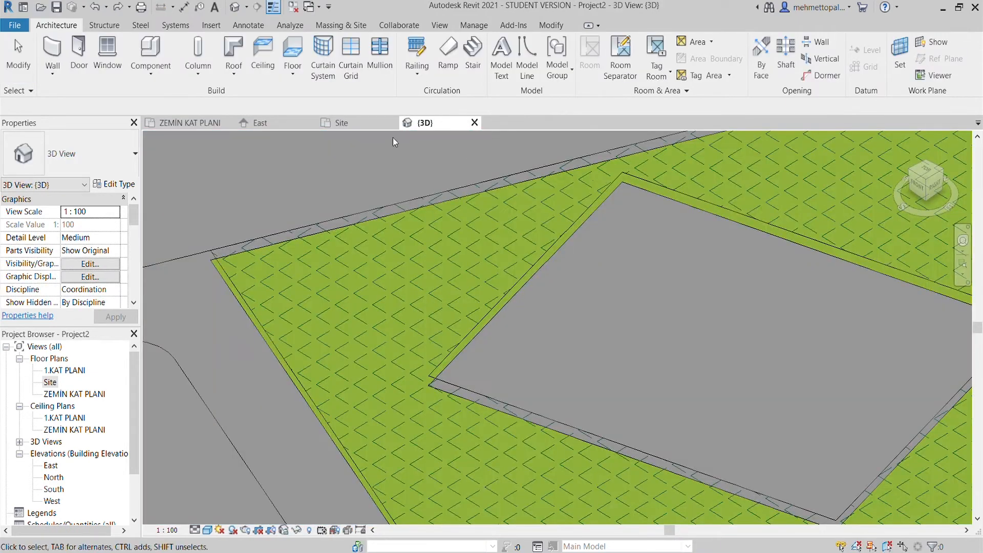
pyautogui.click(342, 123)
pyautogui.scroll(4, 532, 288)
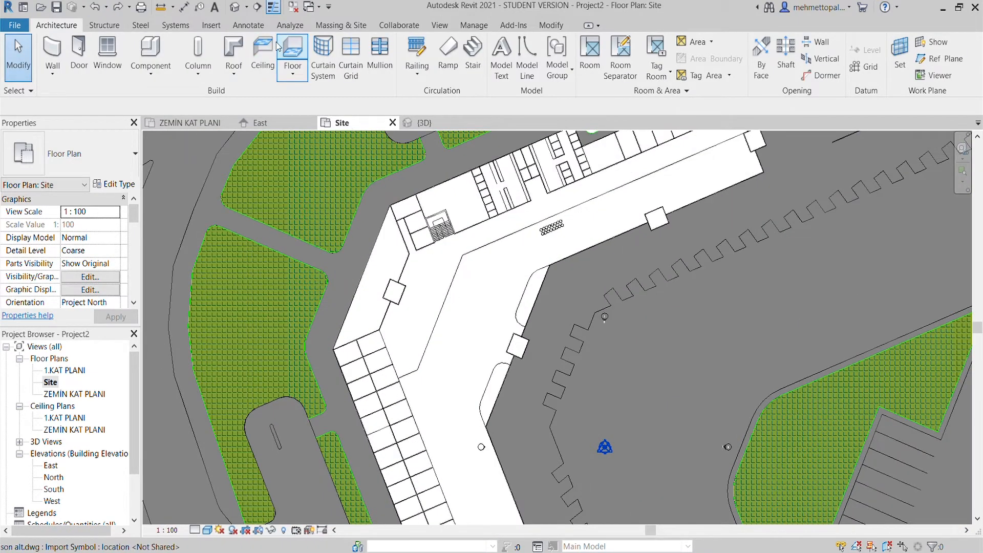
pyautogui.click(292, 49)
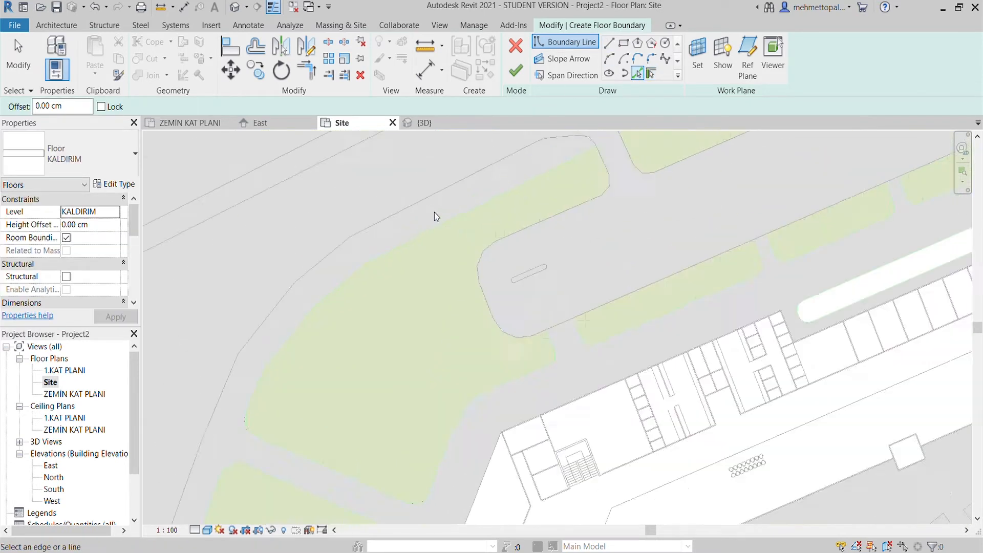
# - Pick the curb line and rounded corner north of the northwestern green area as the KALDIRIM floor's boundary
pyautogui.click(492, 220)
pyautogui.scroll(2, 450, 261)
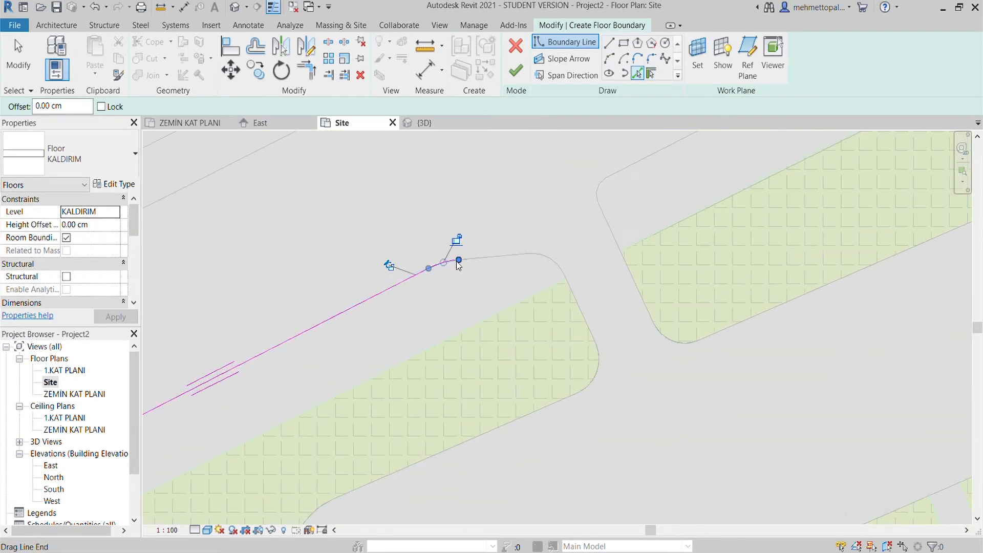
pyautogui.scroll(5, 563, 277)
pyautogui.click(522, 305)
pyautogui.press('Escape')
pyautogui.click(533, 265)
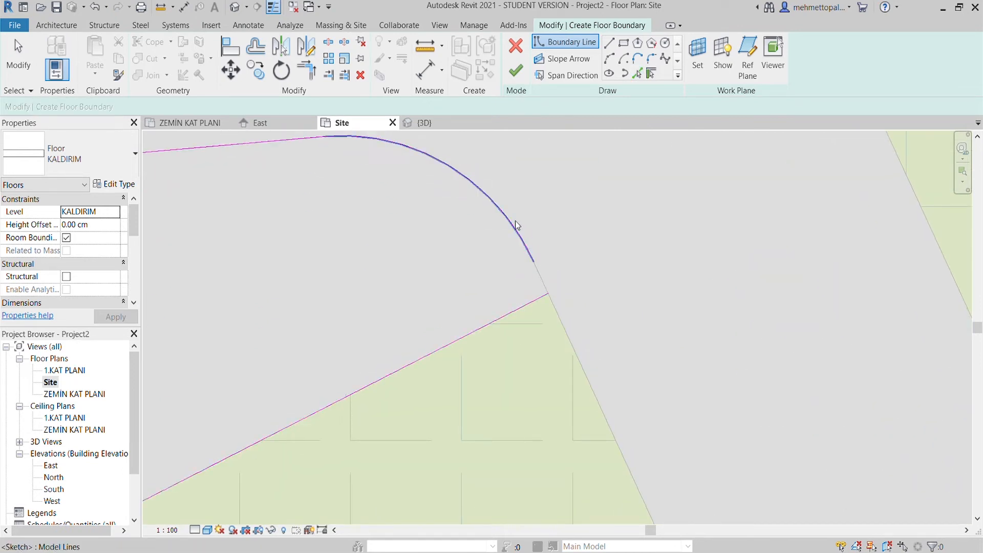
pyautogui.click(594, 266)
# - Trace the northwestern green area's angled outer edges down to its southwestern corner as pavement boundary
pyautogui.click(565, 41)
pyautogui.scroll(-3, 563, 281)
pyautogui.moveTo(451, 353); pyautogui.dragTo(633, 231, button='middle')
pyautogui.moveTo(471, 285); pyautogui.dragTo(424, 340)
pyautogui.click(363, 406)
pyautogui.scroll(2, 354, 456)
pyautogui.click(353, 455)
pyautogui.scroll(3, 377, 465)
pyautogui.moveTo(377, 464); pyautogui.dragTo(397, 351, button='middle')
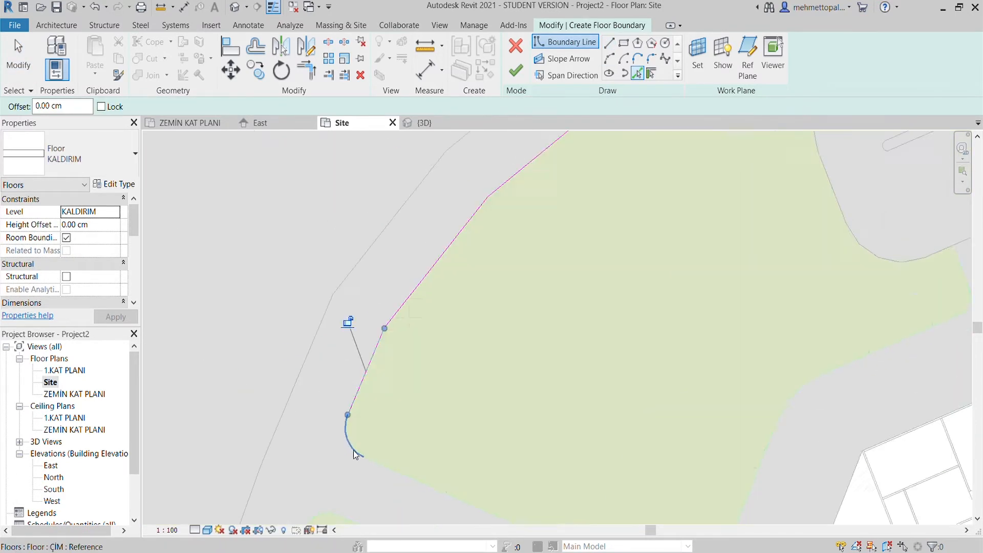
# - Continue the pavement boundary around the green area's southern edge, rounded corners and eastern side towards the parking inlet
pyautogui.click(397, 350)
pyautogui.click(698, 475)
pyautogui.click(735, 424)
pyautogui.moveTo(804, 351); pyautogui.dragTo(605, 417, button='middle')
pyautogui.click(609, 362)
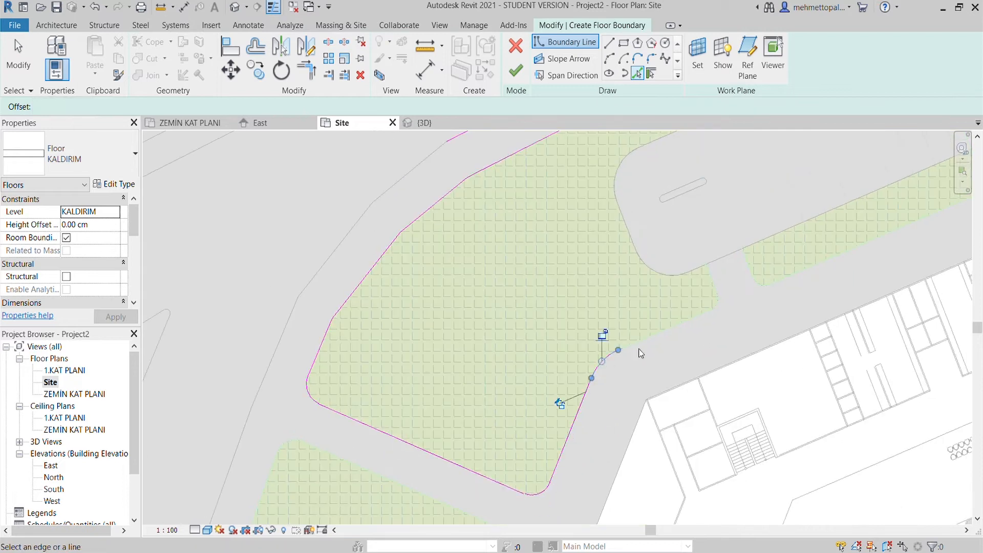
pyautogui.click(718, 279)
# - Draw a straight boundary line along the parking edge across the gap between the two neighbouring green areas
pyautogui.scroll(2, 716, 237)
pyautogui.scroll(-2, 635, 213)
pyautogui.scroll(-1, 615, 257)
pyautogui.scroll(3, 614, 280)
pyautogui.scroll(1, 614, 280)
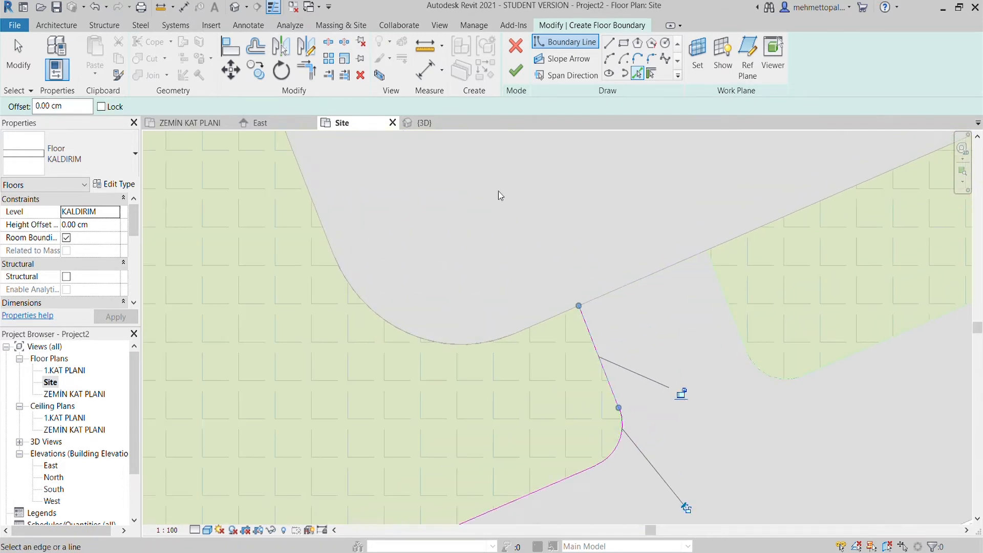
pyautogui.click(609, 45)
pyautogui.click(539, 305)
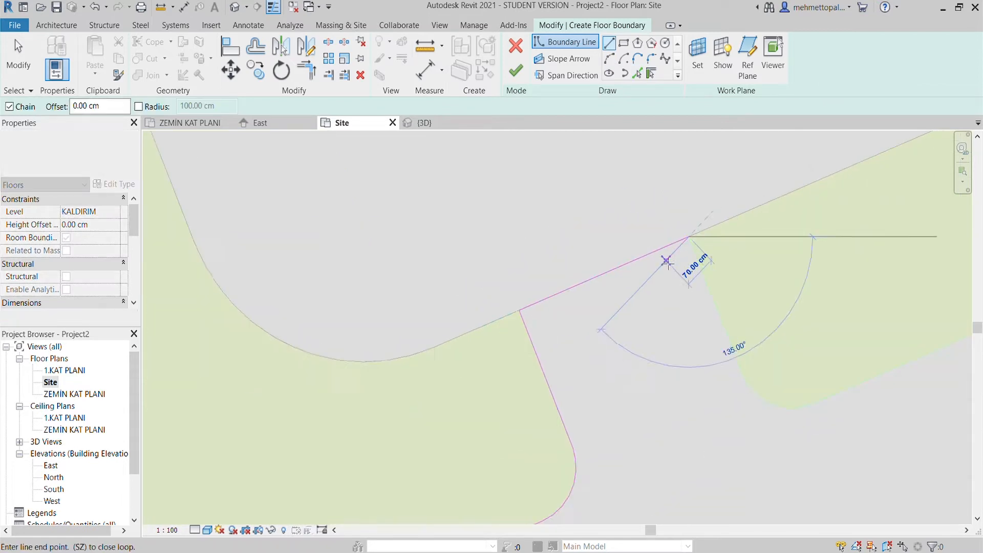
# - Trace the next small green area along the parking edge, picking its sides, rounded corners and southern edge as pavement boundary
pyautogui.click(622, 269)
pyautogui.click(637, 74)
pyautogui.click(647, 336)
pyautogui.click(693, 332)
pyautogui.scroll(-2, 695, 336)
pyautogui.moveTo(942, 189); pyautogui.dragTo(694, 311, button='middle')
pyautogui.scroll(1, 694, 310)
pyautogui.click(691, 357)
pyautogui.click(685, 323)
pyautogui.click(709, 292)
# - Pick the following green area's western side and southern edge, and draw a 200 cm boundary line across the gap before it
pyautogui.click(732, 344)
pyautogui.click(770, 337)
pyautogui.click(610, 44)
pyautogui.moveTo(787, 329); pyautogui.dragTo(546, 377, button='middle')
pyautogui.scroll(2, 715, 308)
pyautogui.scroll(1, 164, 386)
pyautogui.moveTo(156, 392); pyautogui.dragTo(296, 368, button='middle')
pyautogui.click(287, 372)
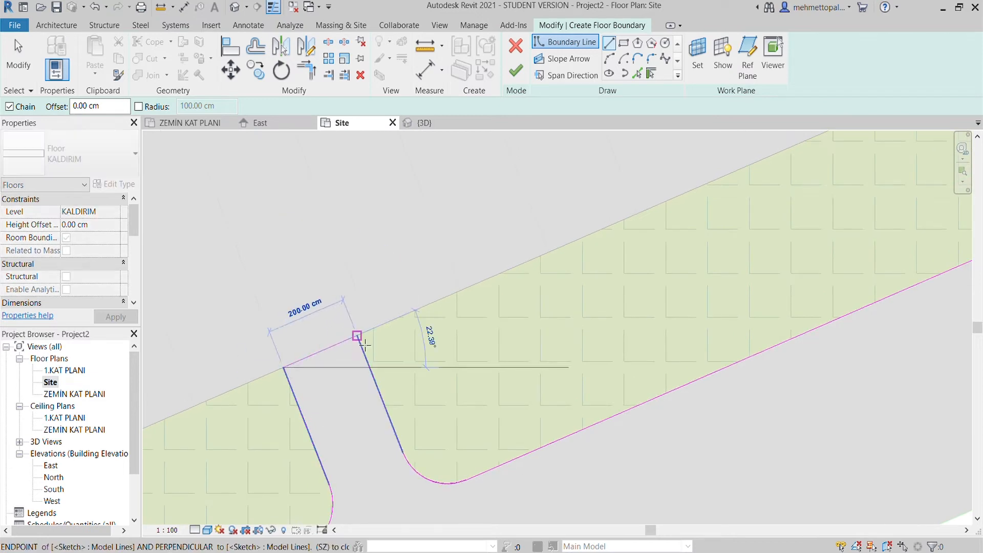
pyautogui.click(364, 344)
# - Pick that green area's eastern corner and side, plus the neighbouring area's western side and southern edge, as pavement boundary
pyautogui.scroll(-2, 450, 324)
pyautogui.press('p')
pyautogui.press('l')
pyautogui.click(588, 292)
pyautogui.click(607, 247)
pyautogui.click(633, 307)
pyautogui.click(669, 298)
pyautogui.scroll(-2, 670, 204)
pyautogui.moveTo(673, 217); pyautogui.dragTo(432, 349, button='middle')
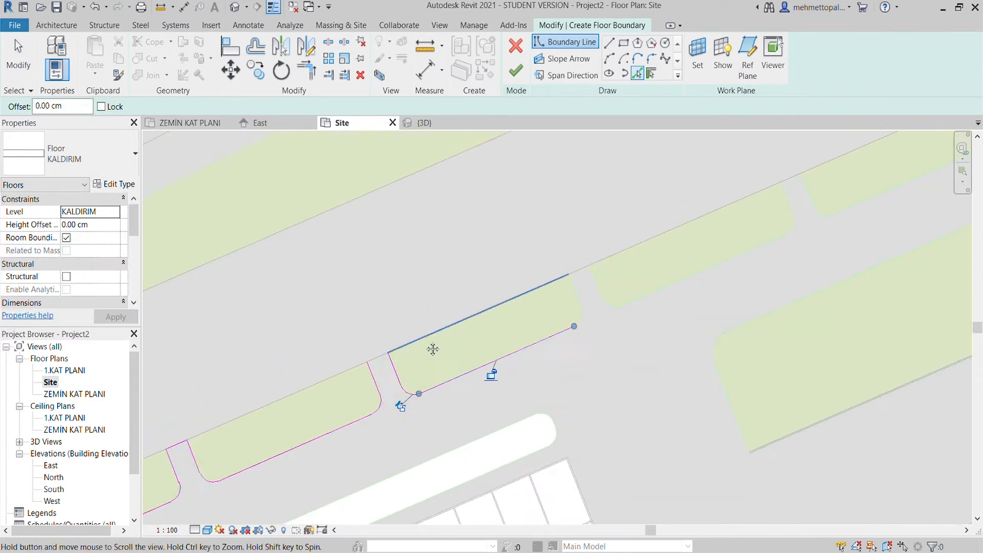
pyautogui.scroll(2, 594, 289)
pyautogui.click(584, 331)
pyautogui.click(578, 306)
pyautogui.hotkey('ctrl', 'z')
pyautogui.hotkey('ctrl', 'z')
# - Pick the boundary lines around the gap at the eastern end of the current small green area
pyautogui.scroll(-2, 589, 328)
pyautogui.scroll(3, 536, 334)
pyautogui.click(589, 306)
pyautogui.click(635, 297)
pyautogui.scroll(-2, 651, 318)
# - Pick the sides and edges on both sides of the next gap, towards the easternmost small green area
pyautogui.moveTo(662, 332); pyautogui.dragTo(376, 411, button='middle')
pyautogui.scroll(3, 570, 292)
pyautogui.click(563, 283)
pyautogui.click(557, 235)
pyautogui.click(632, 246)
pyautogui.click(703, 235)
# - Pick the rounded eastern end of the last small green area as pavement boundary
pyautogui.scroll(-3, 717, 239)
pyautogui.moveTo(732, 241); pyautogui.dragTo(348, 435, button='middle')
pyautogui.scroll(1, 570, 320)
pyautogui.click(616, 258)
pyautogui.scroll(3, 625, 276)
pyautogui.click(616, 277)
pyautogui.scroll(-4, 654, 273)
pyautogui.moveTo(654, 272); pyautogui.dragTo(636, 349, button='middle')
# - Pick the straight line running north from the green strip and the northeastern green area's southeastern rounded corner
pyautogui.click(587, 300)
pyautogui.scroll(4, 565, 206)
pyautogui.click(564, 217)
pyautogui.scroll(3, 548, 219)
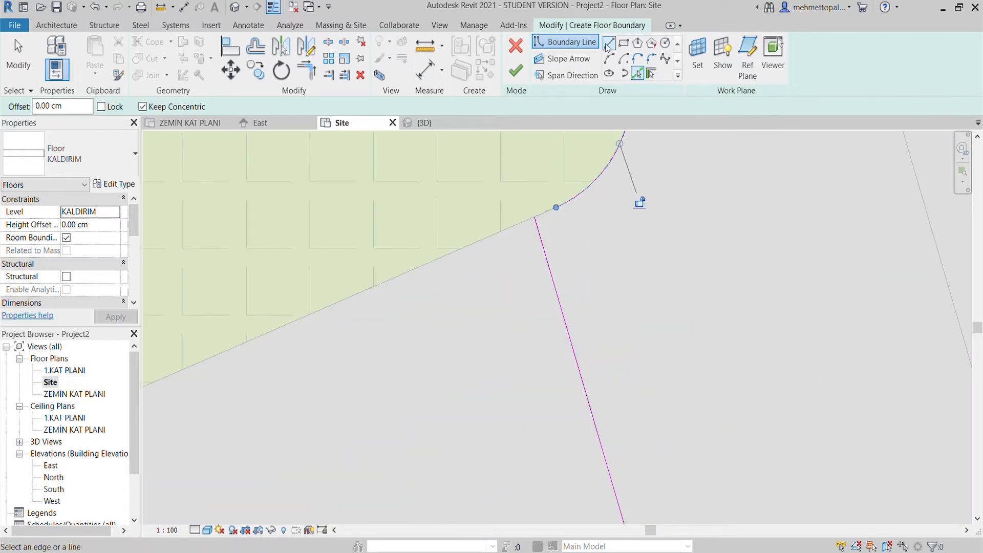
# - Draw a short boundary line joining the straight line's upper end to the northeastern green area's rounded corner
pyautogui.click(607, 46)
pyautogui.click(535, 217)
pyautogui.click(555, 207)
pyautogui.scroll(3, 578, 213)
pyautogui.press('Escape')
pyautogui.click(528, 207)
pyautogui.scroll(3, 541, 198)
pyautogui.click(540, 215)
pyautogui.scroll(1, 540, 215)
pyautogui.scroll(-5, 540, 214)
pyautogui.moveTo(540, 215); pyautogui.dragTo(502, 336, button='middle')
# - Pick the northeastern green area's eastern side, upper rounded corner and northern edge as pavement boundary
pyautogui.click(636, 74)
pyautogui.scroll(-5, 691, 342)
pyautogui.moveTo(691, 342)
pyautogui.mouseDown(button='middle')
pyautogui.moveTo(663, 378)
pyautogui.moveTo(664, 410)
pyautogui.mouseUp(button='middle')
pyautogui.click(640, 328)
pyautogui.click(609, 240)
pyautogui.click(480, 235)
pyautogui.click(349, 330)
pyautogui.click(421, 483)
pyautogui.scroll(-5, 487, 478)
pyautogui.moveTo(486, 477); pyautogui.dragTo(552, 401, button='middle')
pyautogui.scroll(3, 566, 352)
pyautogui.scroll(-1, 566, 353)
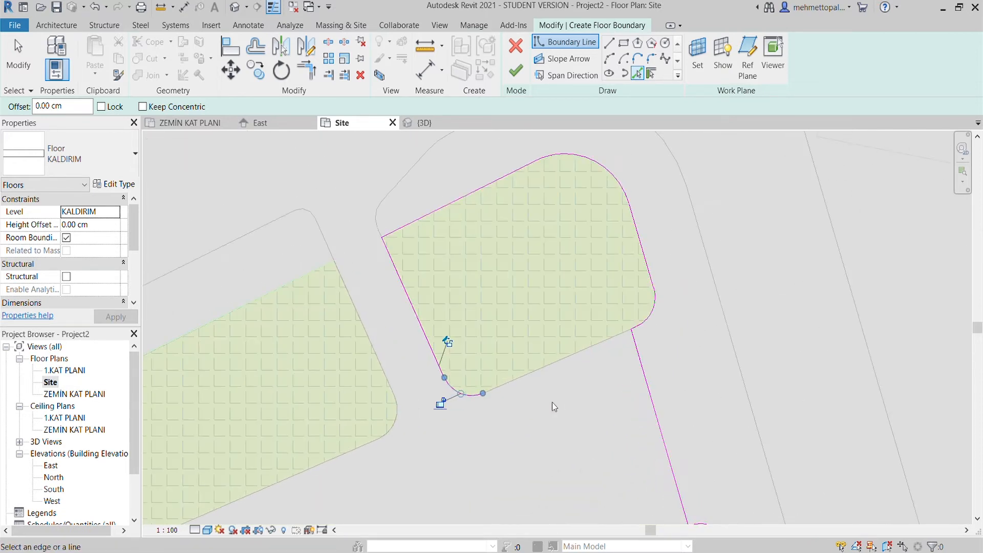
pyautogui.hotkey('ctrl', 'z')
pyautogui.hotkey('ctrl', 'z')
# - Pick the outer curb's rounded corner, slanted edge and large curve around the northeastern green area as pavement boundary
pyautogui.scroll(2, 552, 401)
pyautogui.click(333, 293)
pyautogui.click(363, 237)
pyautogui.click(434, 177)
pyautogui.click(401, 198)
pyautogui.click(649, 179)
pyautogui.click(694, 269)
# - Draw a straight boundary line joining the outer curb's rounded corner to the northeastern green area's northwestern corner
pyautogui.click(609, 43)
pyautogui.scroll(6, 329, 292)
pyautogui.click(364, 315)
pyautogui.click(397, 392)
pyautogui.scroll(-3, 384, 359)
pyautogui.scroll(-4, 385, 361)
# - Pick the outer curb line, its eastern rounded corner and the northern edge of the long green area
pyautogui.press('p')
pyautogui.press('l')
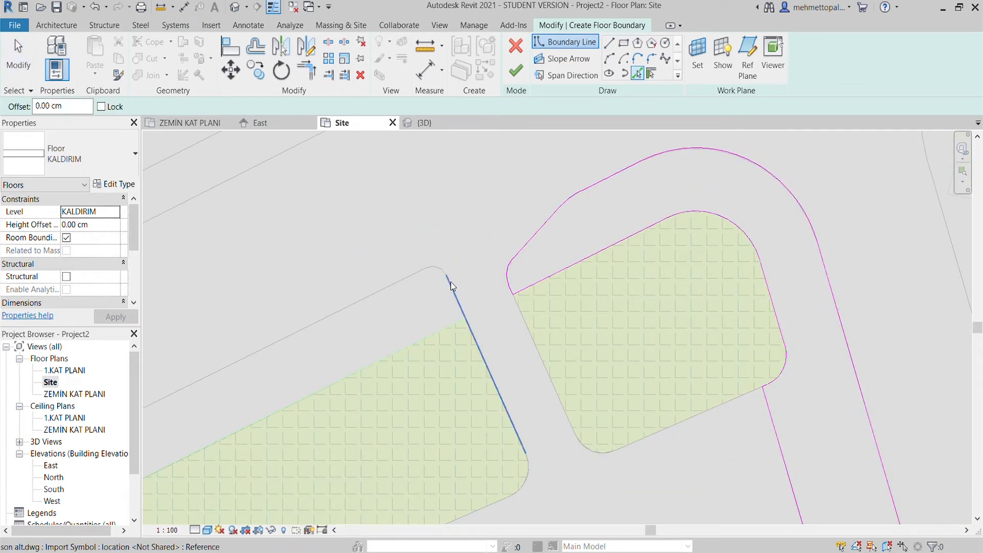
pyautogui.click(450, 292)
# - Draw a straight boundary line closing the pavement's eastern end, from the curb corner to the long green area's corner
pyautogui.press('l')
pyautogui.press('i')
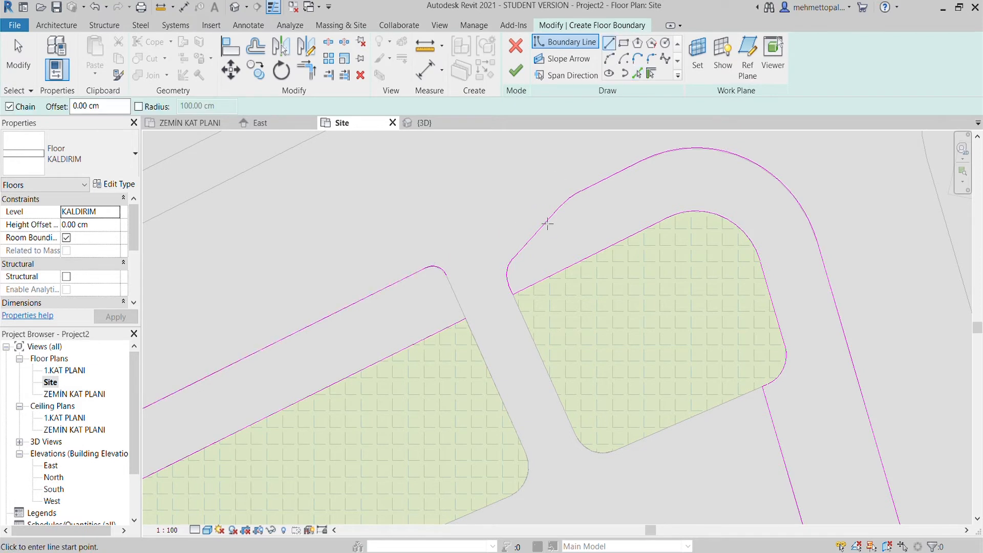
pyautogui.scroll(3, 468, 283)
pyautogui.click(412, 264)
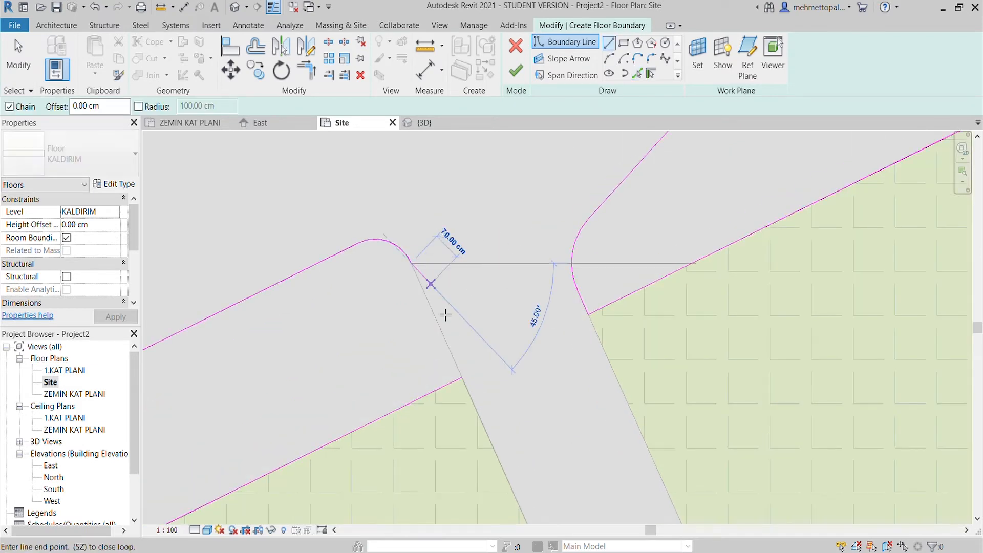
pyautogui.click(463, 377)
pyautogui.scroll(-5, 484, 329)
pyautogui.scroll(-3, 492, 334)
# - Pick the long pavement strip's outer curb line, western rounded corner and inner green edge at its western end
pyautogui.moveTo(492, 334); pyautogui.dragTo(632, 243, button='middle')
pyautogui.scroll(3, 307, 398)
pyautogui.press('p')
pyautogui.press('l')
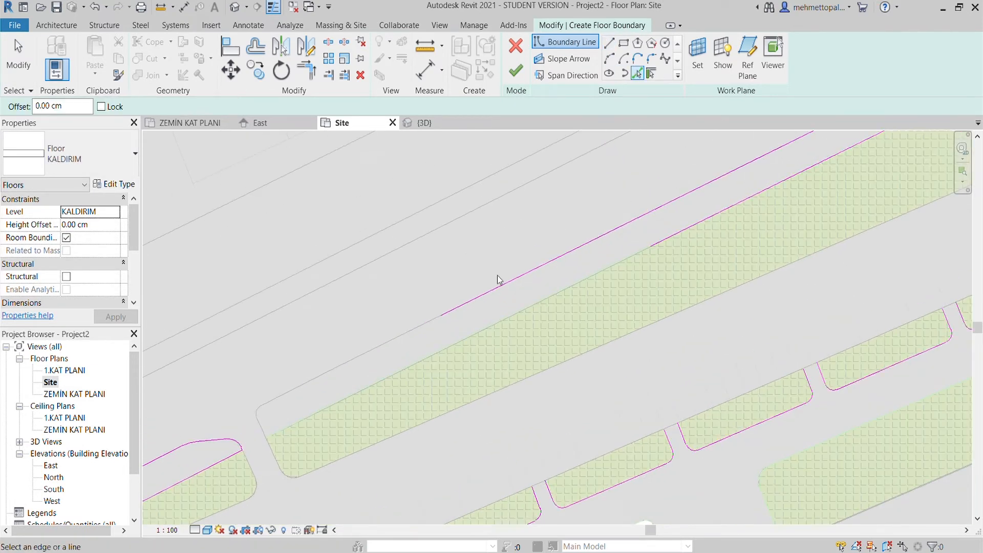
pyautogui.click(291, 388)
pyautogui.scroll(3, 260, 416)
pyautogui.click(250, 408)
pyautogui.click(404, 408)
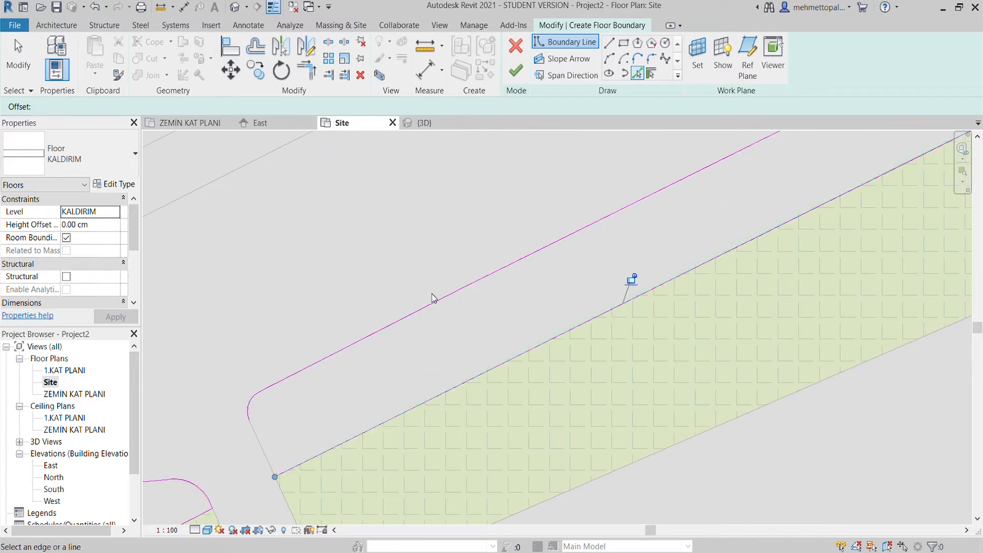
# - Draw a straight boundary line closing the strip's western end between the green area's corner and the curb's rounded corner
pyautogui.click(612, 43)
pyautogui.scroll(3, 234, 431)
pyautogui.moveTo(302, 494); pyautogui.dragTo(313, 414, button='middle')
pyautogui.click(329, 445)
pyautogui.click(275, 332)
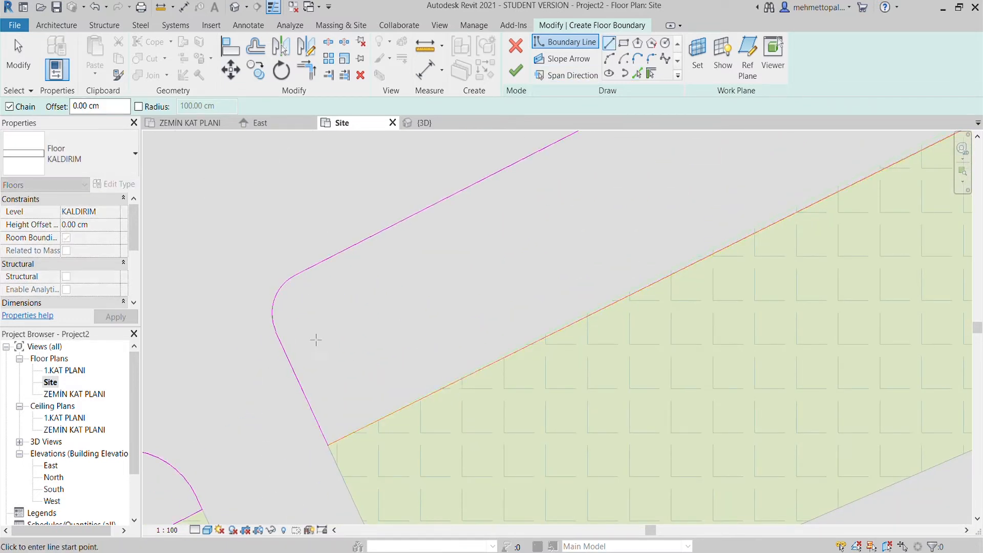
pyautogui.press('Escape')
pyautogui.press('Escape')
pyautogui.scroll(3, 278, 333)
pyautogui.scroll(2, 288, 333)
pyautogui.scroll(-3, 321, 319)
pyautogui.click(316, 359)
pyautogui.press('Delete')
pyautogui.hotkey('ctrl', 'z')
pyautogui.hotkey('ctrl', 'z')
# - Examine the sketched pavement boundary along the small green areas for missing segments
pyautogui.scroll(-3, 347, 294)
pyautogui.scroll(3, 371, 364)
pyautogui.scroll(-6, 371, 363)
pyautogui.scroll(2, 426, 319)
pyautogui.scroll(-4, 368, 343)
pyautogui.scroll(5, 705, 228)
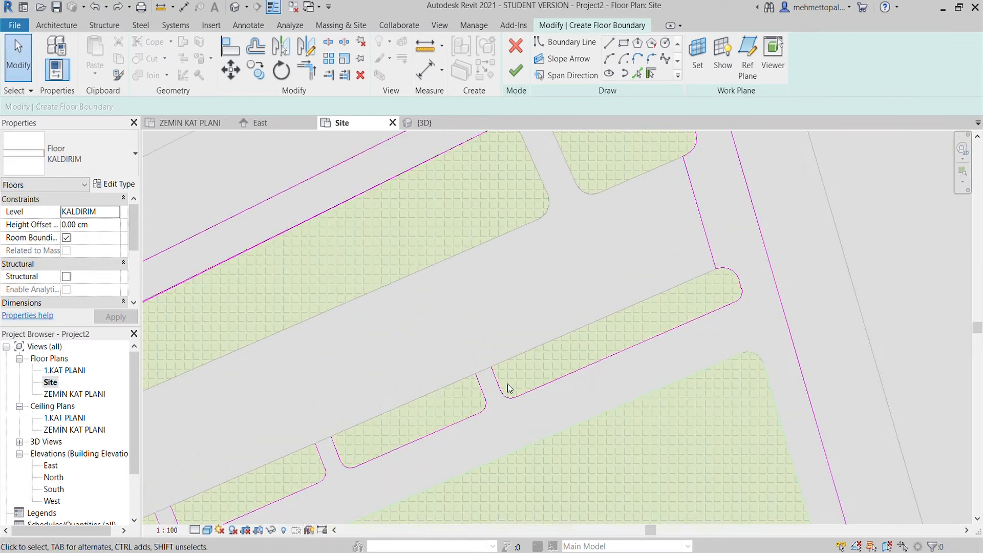
pyautogui.scroll(2, 474, 339)
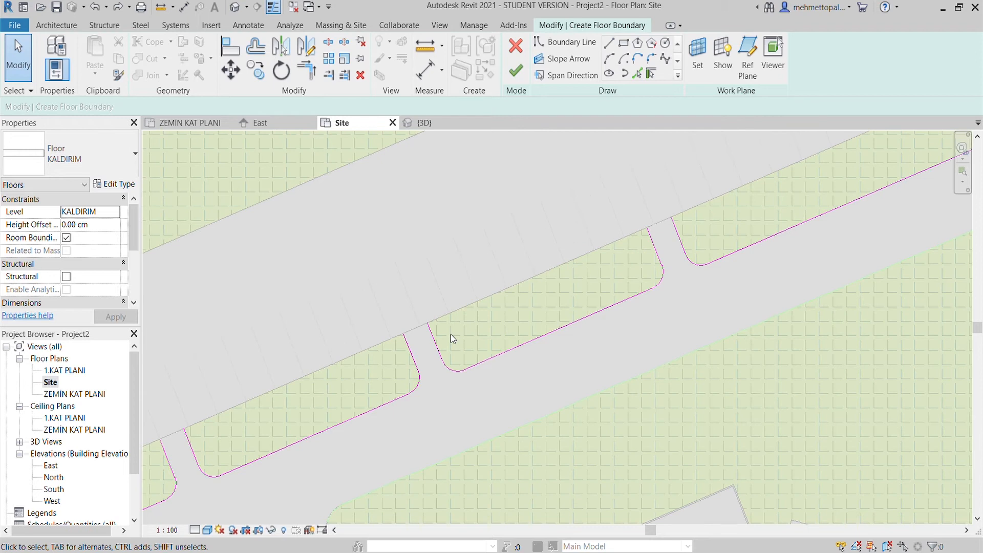
pyautogui.scroll(-5, 450, 334)
# - Pick the northern edge, eastern side, rounded corners and southern edge of the large green area around the Türbe
pyautogui.click(637, 73)
pyautogui.scroll(3, 693, 275)
pyautogui.click(702, 285)
pyautogui.click(746, 276)
pyautogui.click(780, 378)
pyautogui.click(799, 462)
pyautogui.click(781, 476)
# - Pick the straight line continuing southwest from the Türbe green area's southern edge as pavement boundary
pyautogui.moveTo(783, 471); pyautogui.dragTo(763, 294, button='middle')
pyautogui.scroll(3, 580, 400)
pyautogui.scroll(3, 453, 405)
pyautogui.scroll(1, 490, 325)
pyautogui.scroll(-3, 507, 325)
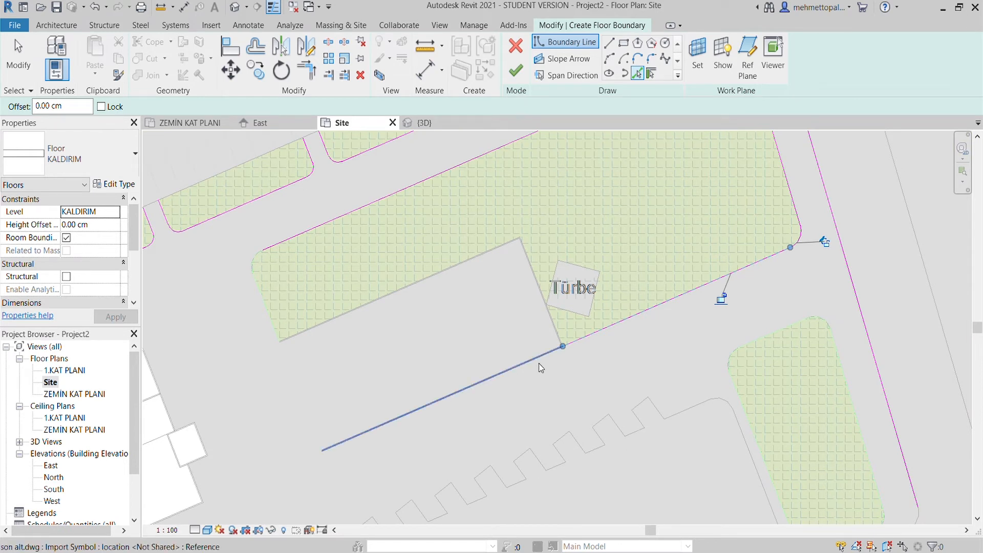
pyautogui.scroll(2, 538, 364)
pyautogui.click(565, 339)
pyautogui.scroll(-2, 565, 340)
# - Pick the Türbe green area's western side and northwestern rounded corner as pavement boundary
pyautogui.moveTo(565, 339); pyautogui.dragTo(794, 292, button='middle')
pyautogui.click(414, 234)
pyautogui.moveTo(353, 288); pyautogui.dragTo(368, 435, button='middle')
pyautogui.scroll(2, 403, 289)
pyautogui.click(404, 290)
pyautogui.scroll(-3, 324, 301)
pyautogui.moveTo(324, 301); pyautogui.dragTo(348, 228, button='middle')
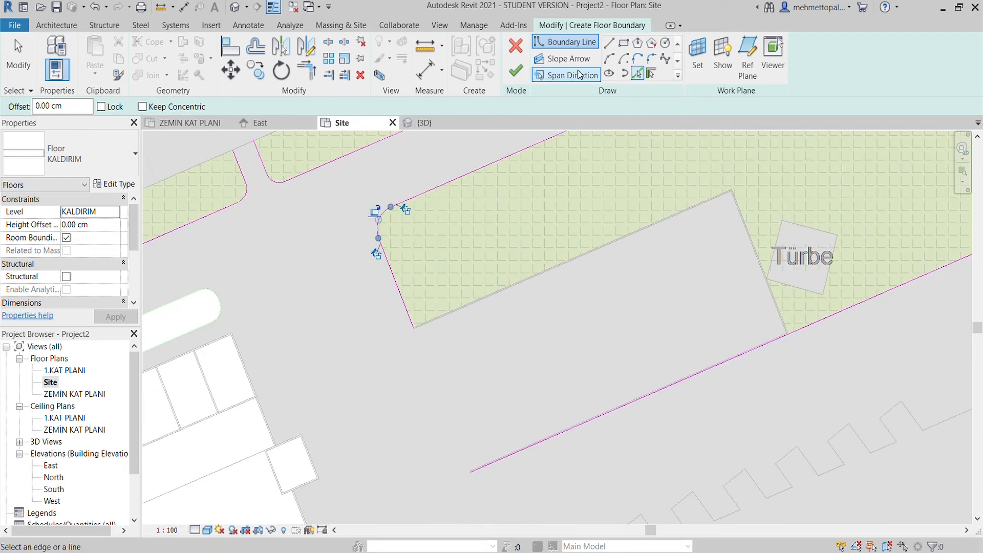
# - Pick the northern and eastern edges of the empty rectangular plot beside the Türbe as pavement boundary
pyautogui.click(609, 43)
pyautogui.scroll(4, 378, 371)
pyautogui.scroll(-4, 496, 273)
pyautogui.moveTo(557, 308); pyautogui.dragTo(528, 351, button='middle')
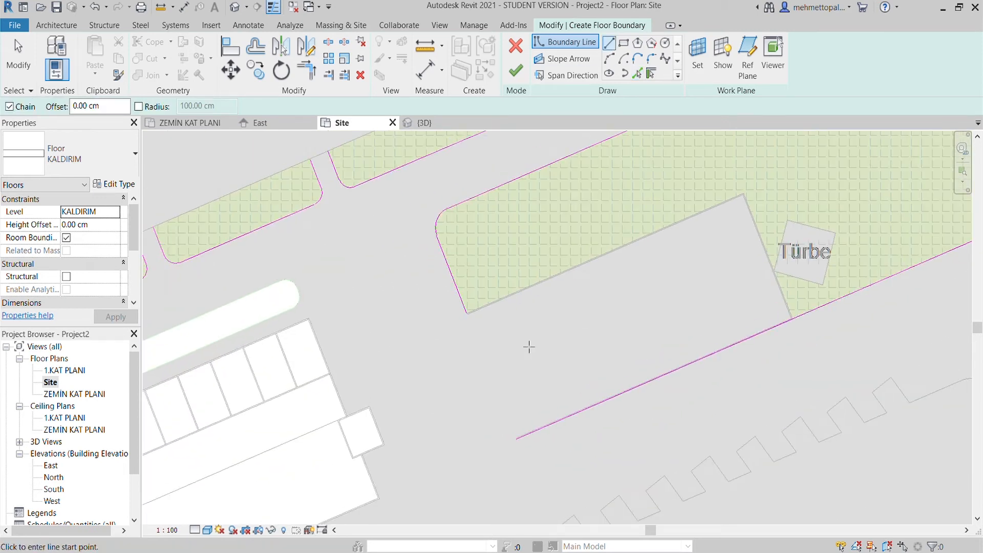
pyautogui.click(638, 74)
pyautogui.scroll(5, 468, 309)
pyautogui.click(474, 355)
pyautogui.scroll(-5, 582, 380)
pyautogui.moveTo(768, 279); pyautogui.dragTo(460, 302, button='middle')
pyautogui.click(459, 303)
# - Delete the straight boundary line running southwest from the Türbe green area's southern edge
pyautogui.scroll(-2, 402, 441)
pyautogui.moveTo(402, 440); pyautogui.dragTo(505, 273, button='middle')
pyautogui.click(504, 371)
pyautogui.press('Escape')
pyautogui.click(581, 340)
pyautogui.press('Delete')
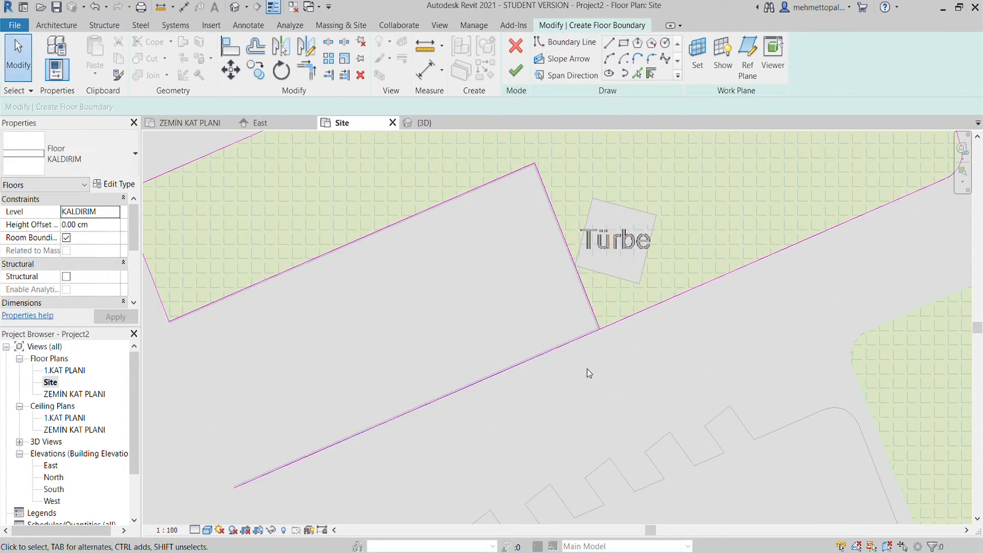
pyautogui.scroll(-3, 616, 373)
pyautogui.moveTo(616, 372); pyautogui.dragTo(617, 318, button='middle')
# - Pick the complete outline of the small green area southeast of the Türbe, including its rounded corners, as pavement boundary
pyautogui.click(638, 74)
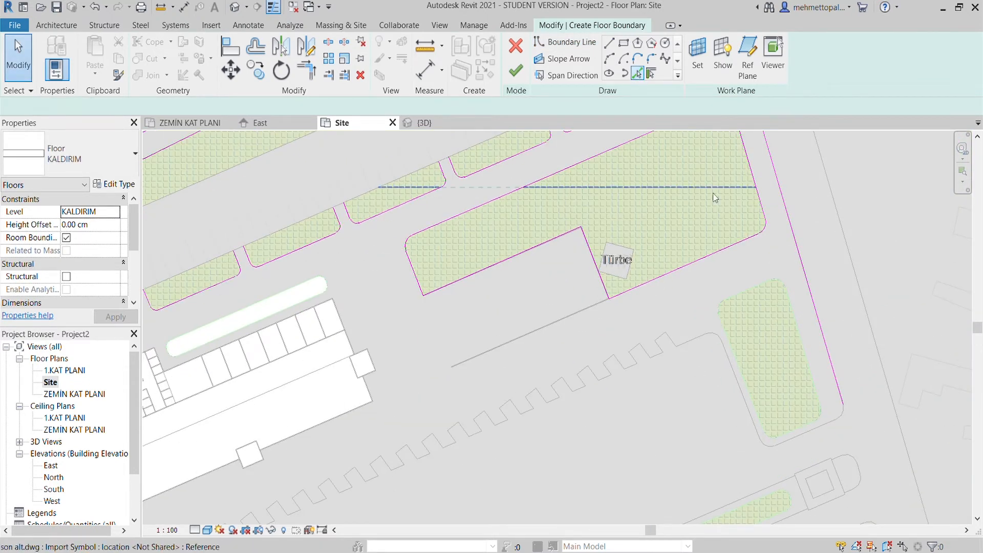
pyautogui.click(721, 309)
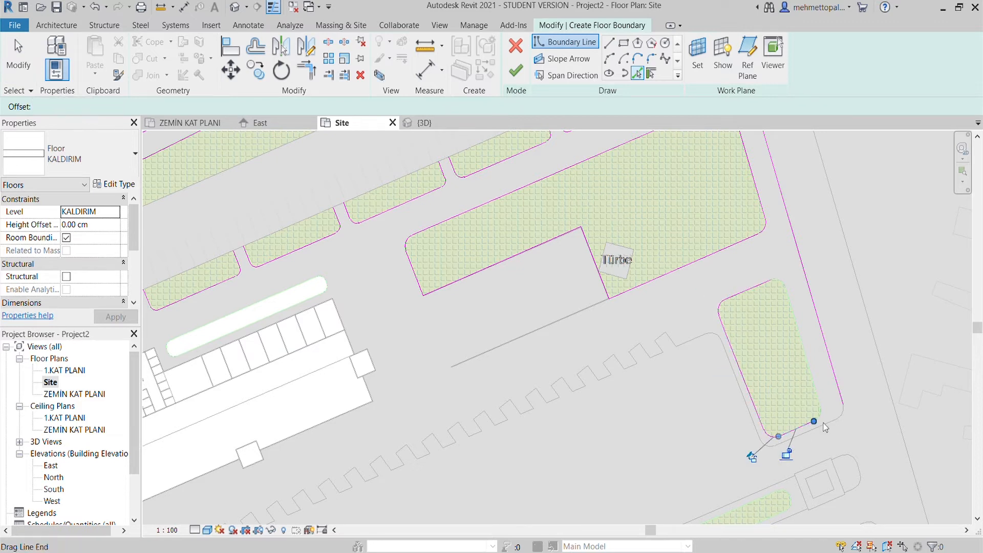
pyautogui.scroll(2, 778, 279)
pyautogui.scroll(-4, 770, 259)
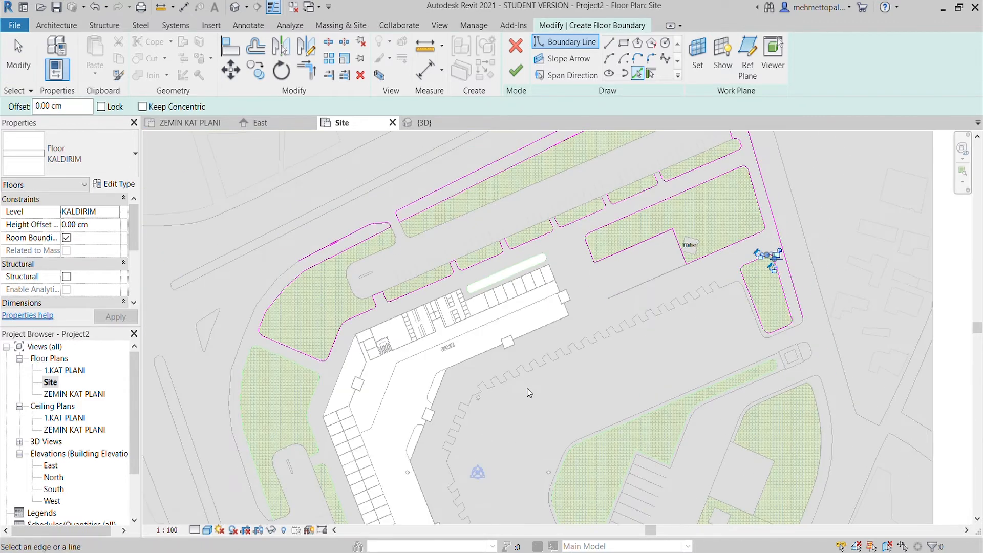
pyautogui.scroll(5, 707, 345)
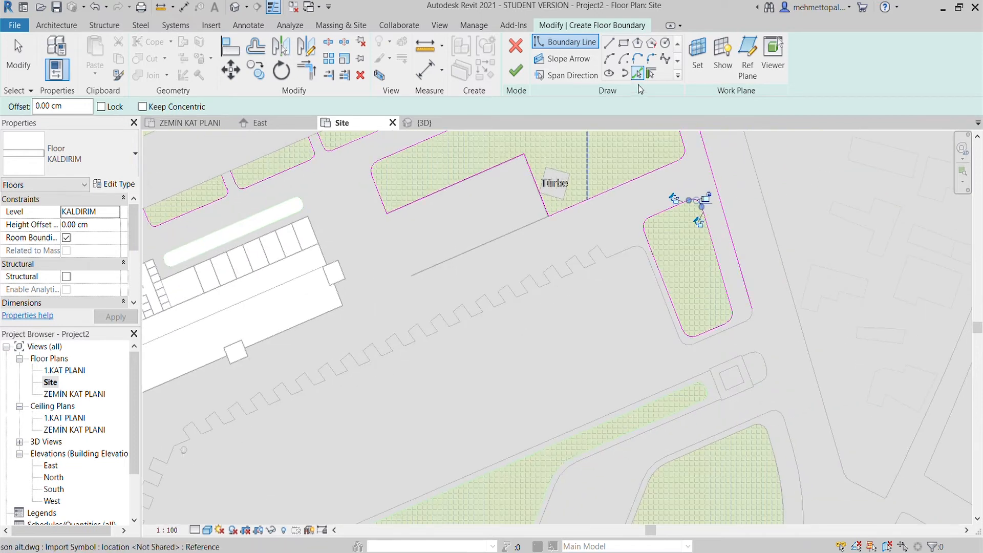
# - Pick the outer kerb around that green area's southern and western sides, continuing into the first teeth of the sawtooth parking edge
pyautogui.click(701, 332)
pyautogui.click(610, 354)
pyautogui.click(569, 266)
pyautogui.click(538, 193)
pyautogui.click(499, 199)
pyautogui.scroll(3, 459, 188)
pyautogui.click(466, 204)
pyautogui.click(436, 241)
pyautogui.click(429, 267)
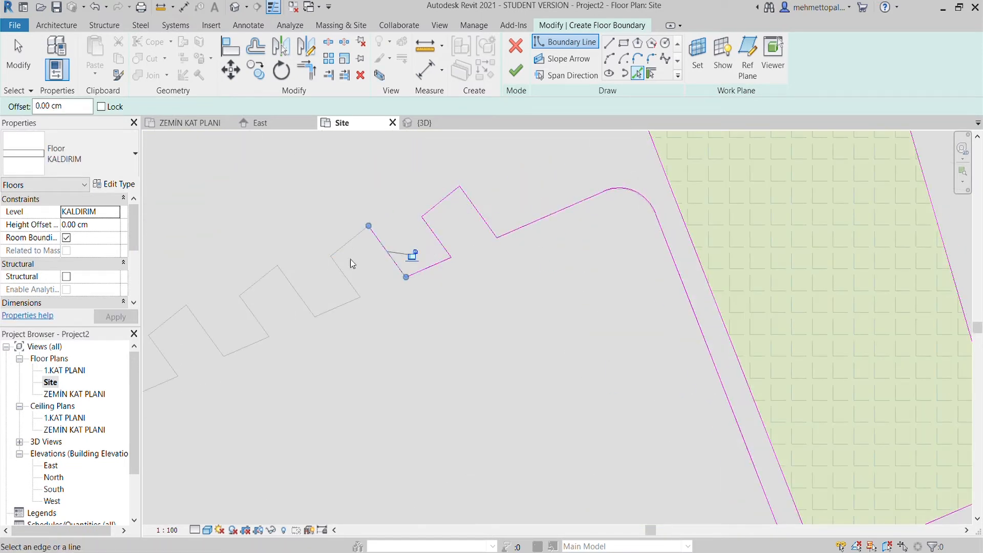
# - Pick the next sawtooth segments southwestward along the northern parking edge, undoing the last wrong pick
pyautogui.click(351, 301)
pyautogui.click(296, 290)
pyautogui.click(264, 279)
pyautogui.click(211, 340)
pyautogui.click(171, 318)
pyautogui.moveTo(209, 375); pyautogui.dragTo(397, 334, button='middle')
pyautogui.click(357, 318)
pyautogui.click(354, 340)
pyautogui.click(308, 333)
pyautogui.click(271, 314)
pyautogui.click(262, 352)
pyautogui.hotkey('ctrl', 'z')
# - Continue picking the northern parking edge's sawtooth segments southwestward alongside the building's projecting block
pyautogui.moveTo(266, 373); pyautogui.dragTo(382, 324, button='middle')
pyautogui.click(198, 386)
pyautogui.moveTo(200, 388); pyautogui.dragTo(482, 331, button='middle')
pyautogui.click(400, 328)
pyautogui.click(388, 370)
pyautogui.click(308, 366)
pyautogui.click(295, 406)
pyautogui.click(288, 438)
pyautogui.click(205, 413)
pyautogui.click(203, 444)
pyautogui.click(197, 476)
pyautogui.moveTo(283, 476); pyautogui.dragTo(555, 413, button='middle')
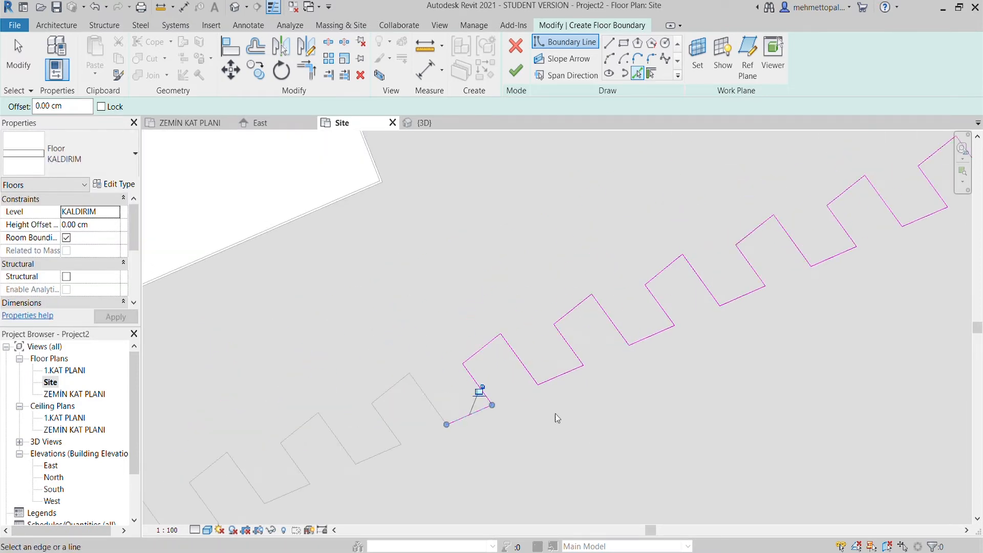
pyautogui.click(393, 393)
pyautogui.click(387, 425)
pyautogui.click(377, 452)
pyautogui.click(337, 438)
pyautogui.click(296, 432)
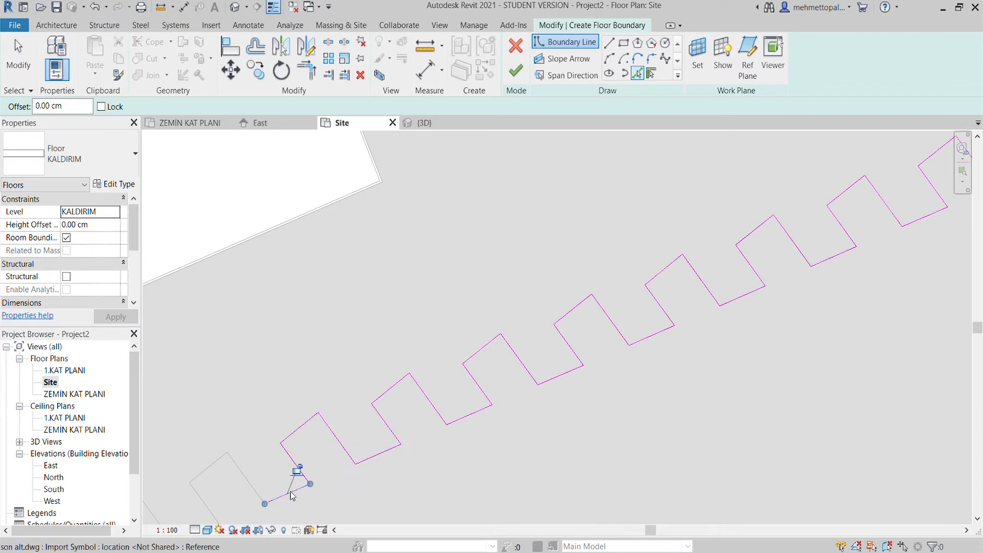
pyautogui.click(207, 502)
pyautogui.moveTo(207, 502); pyautogui.dragTo(514, 330, button='middle')
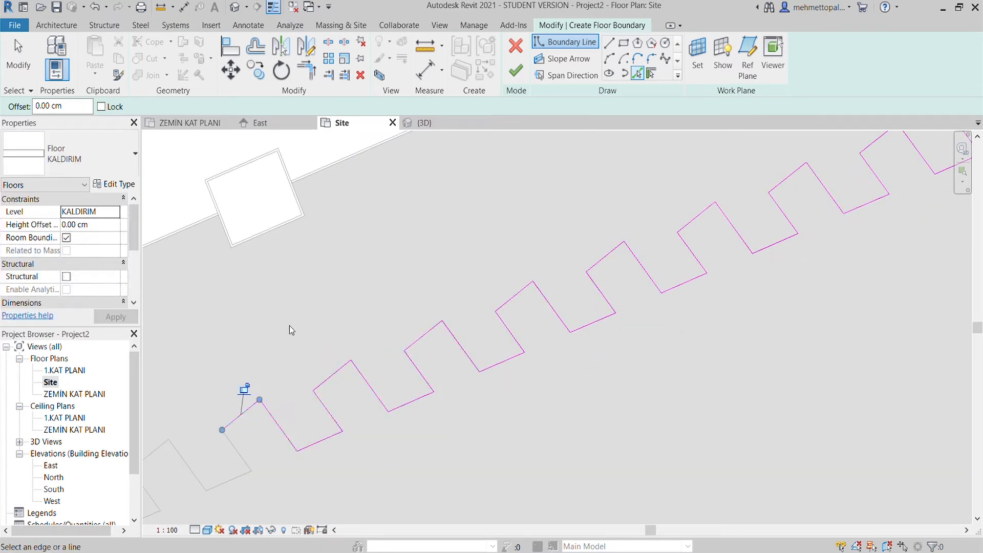
# - Pick the last teeth of the northern parking edge and the bend where it turns south
pyautogui.moveTo(290, 325); pyautogui.dragTo(529, 222, button='middle')
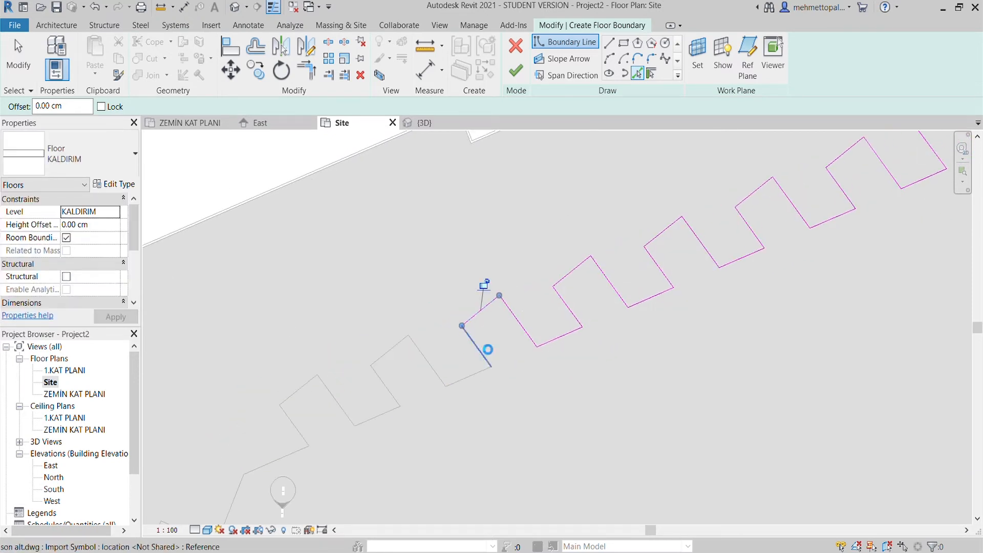
pyautogui.click(303, 387)
pyautogui.click(292, 421)
pyautogui.click(293, 451)
pyautogui.scroll(-2, 294, 451)
pyautogui.moveTo(354, 495); pyautogui.dragTo(543, 275, button='middle')
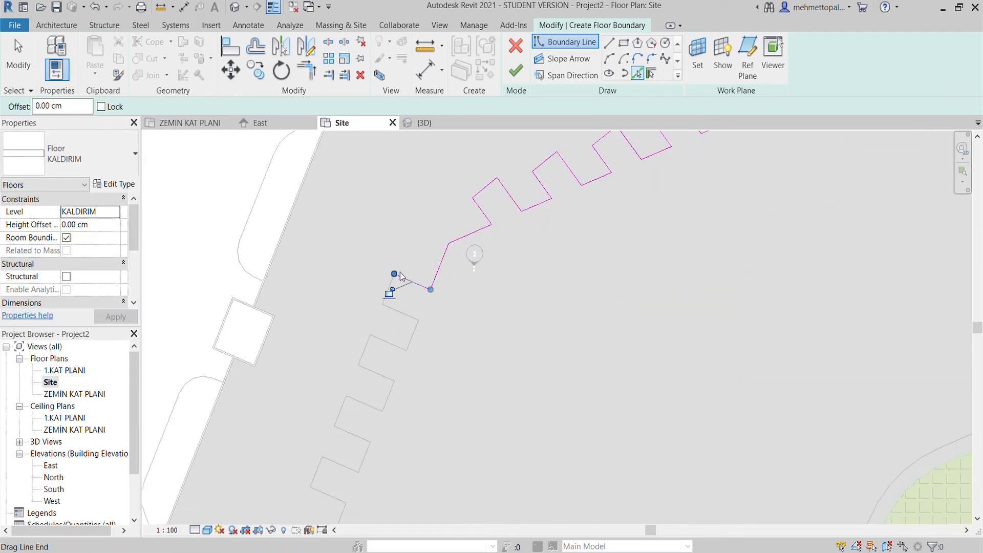
# - Pick the sawtooth segments of the short western parking edge and the straight diagonal line below them
pyautogui.scroll(2, 394, 378)
pyautogui.click(365, 370)
pyautogui.click(331, 337)
pyautogui.click(387, 411)
pyautogui.click(350, 435)
pyautogui.click(288, 442)
pyautogui.moveTo(568, 426); pyautogui.dragTo(697, 208, button='middle')
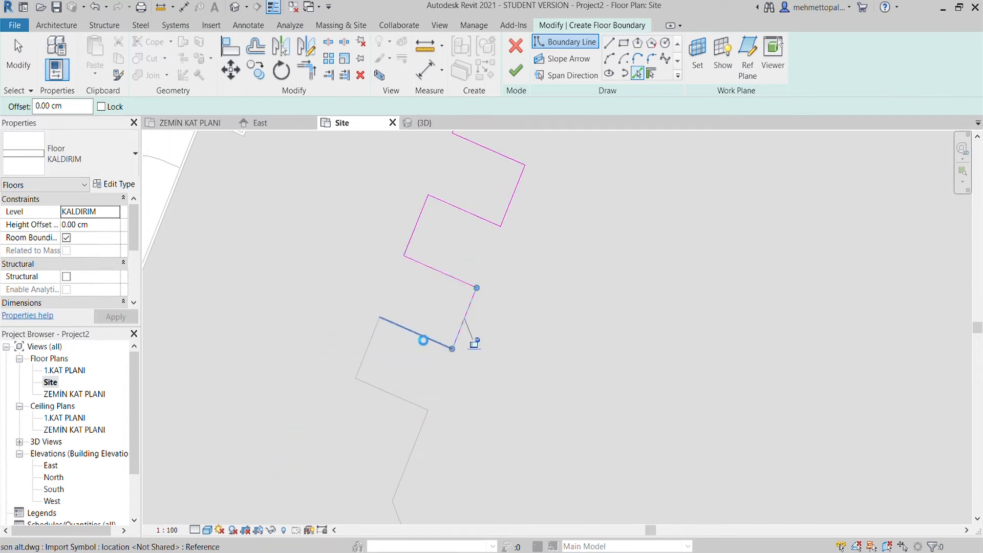
pyautogui.click(394, 395)
pyautogui.scroll(-2, 397, 395)
pyautogui.moveTo(485, 387); pyautogui.dragTo(596, 199, button='middle')
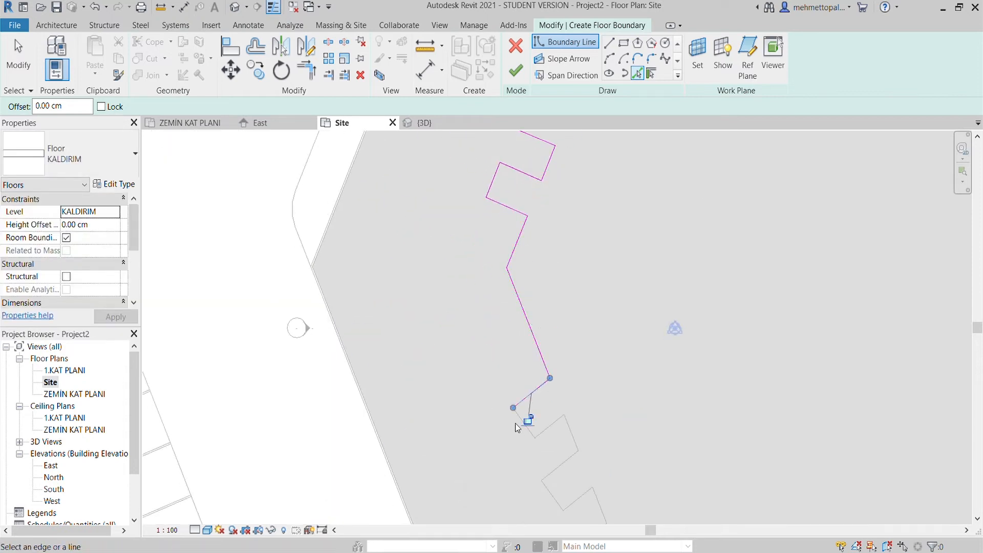
# - Pick the first sawtooth segments of the parking edge running southeast from the straight diagonal line
pyautogui.scroll(5, 527, 430)
pyautogui.click(529, 431)
pyautogui.click(572, 421)
pyautogui.click(615, 431)
pyautogui.scroll(-3, 627, 424)
pyautogui.moveTo(627, 425); pyautogui.dragTo(610, 283, button='middle')
pyautogui.click(593, 328)
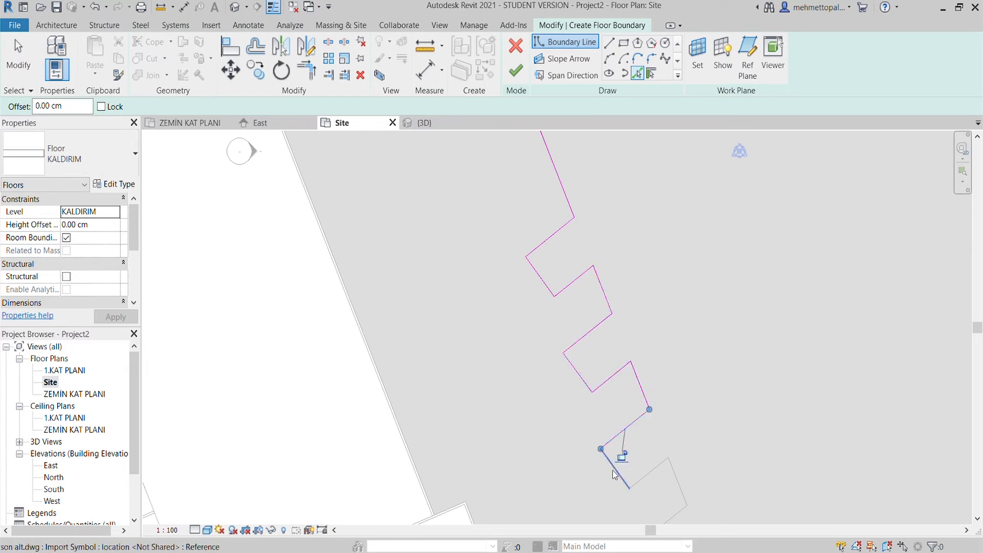
pyautogui.click(641, 472)
pyautogui.moveTo(683, 489); pyautogui.dragTo(654, 297, button='middle')
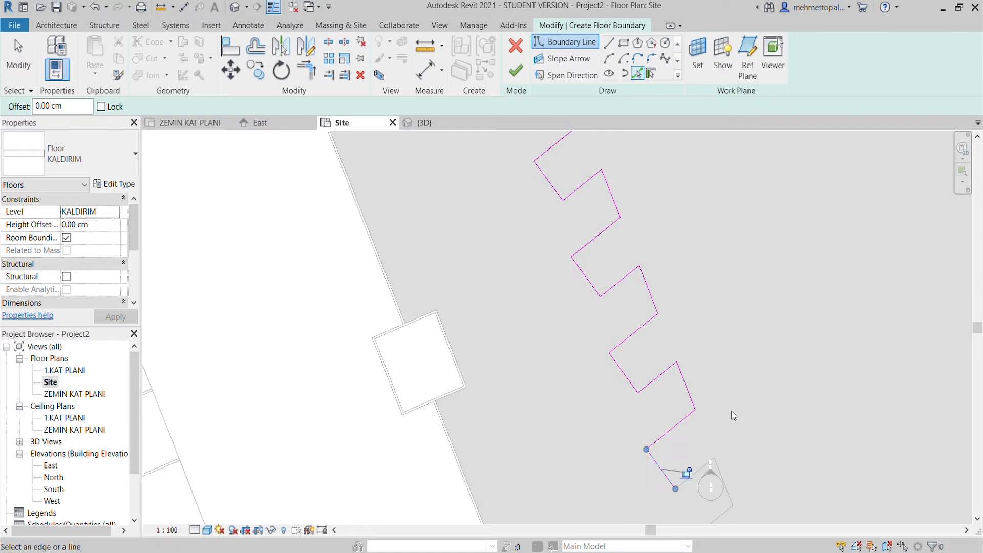
# - Pick the sawtooth segments around the elevation marker and the teeth just southeast of it
pyautogui.scroll(-1, 626, 265)
pyautogui.moveTo(620, 264); pyautogui.dragTo(543, 233, button='middle')
pyautogui.scroll(3, 621, 386)
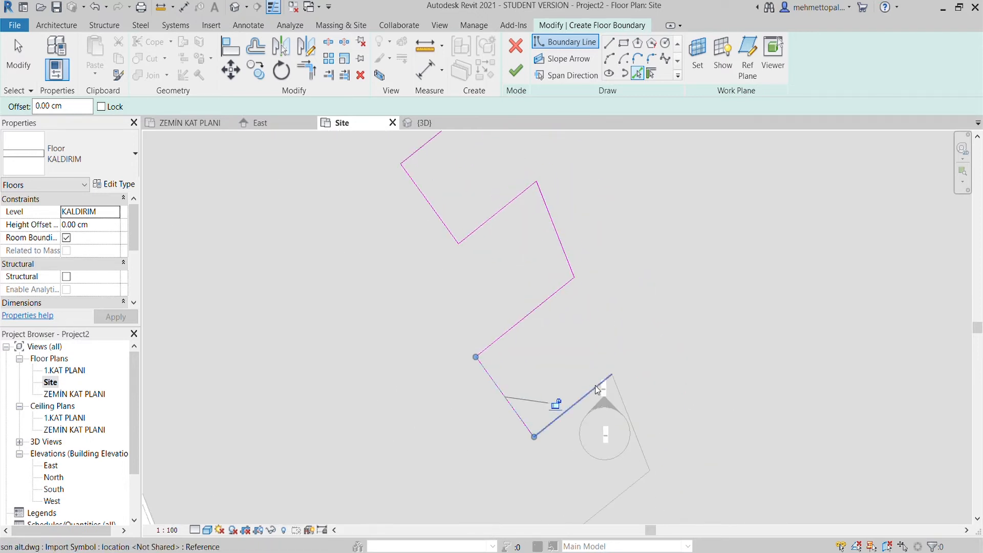
pyautogui.click(636, 484)
pyautogui.scroll(-1, 637, 497)
pyautogui.moveTo(637, 496); pyautogui.dragTo(623, 302, button='middle')
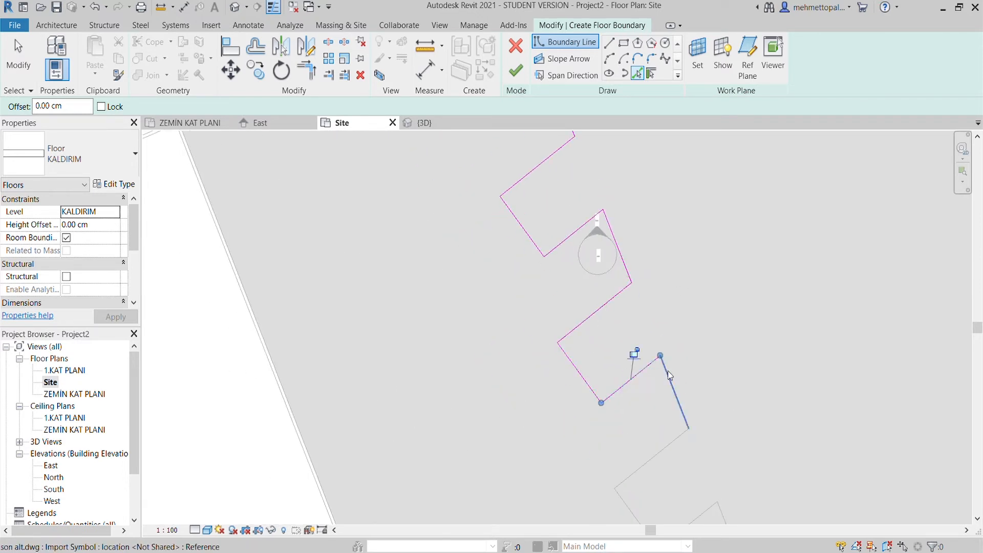
pyautogui.click(672, 457)
pyautogui.scroll(-1, 672, 457)
pyautogui.moveTo(672, 457); pyautogui.dragTo(554, 259, button='middle')
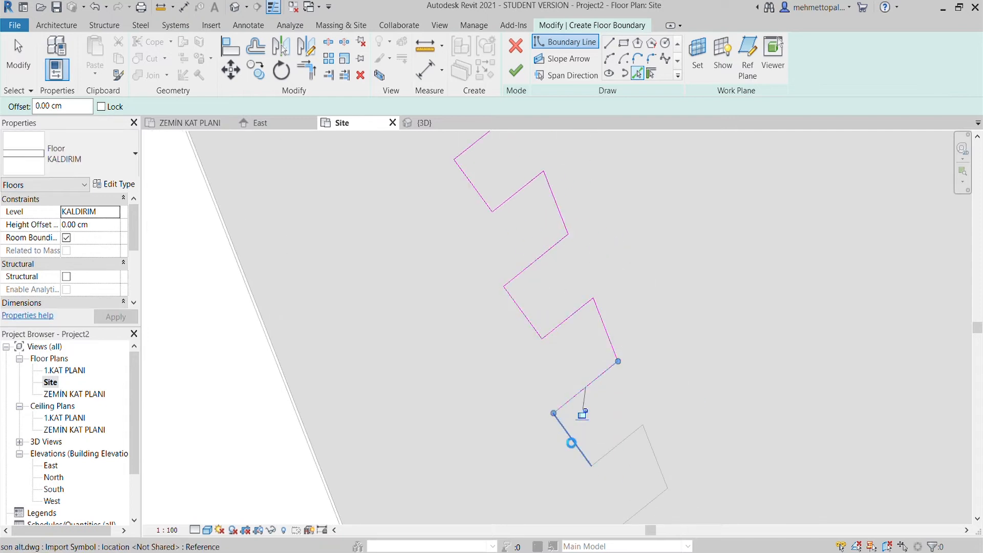
pyautogui.click(660, 453)
pyautogui.scroll(-1, 660, 454)
pyautogui.moveTo(659, 454); pyautogui.dragTo(562, 256, button='middle')
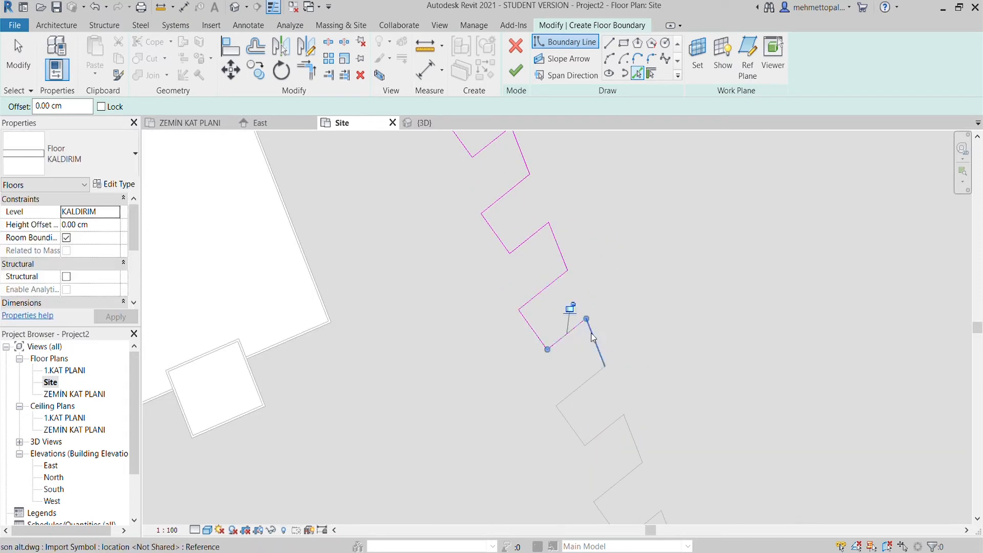
# - Undo the mis-picked segment and pick the following teeth of the southeast-running parking edge past the building's corner
pyautogui.click(560, 414)
pyautogui.hotkey('ctrl', 'z')
pyautogui.click(572, 428)
pyautogui.click(631, 474)
pyautogui.scroll(-1, 631, 474)
pyautogui.moveTo(631, 474); pyautogui.dragTo(530, 281, button='middle')
pyautogui.scroll(2, 522, 312)
pyautogui.click(515, 324)
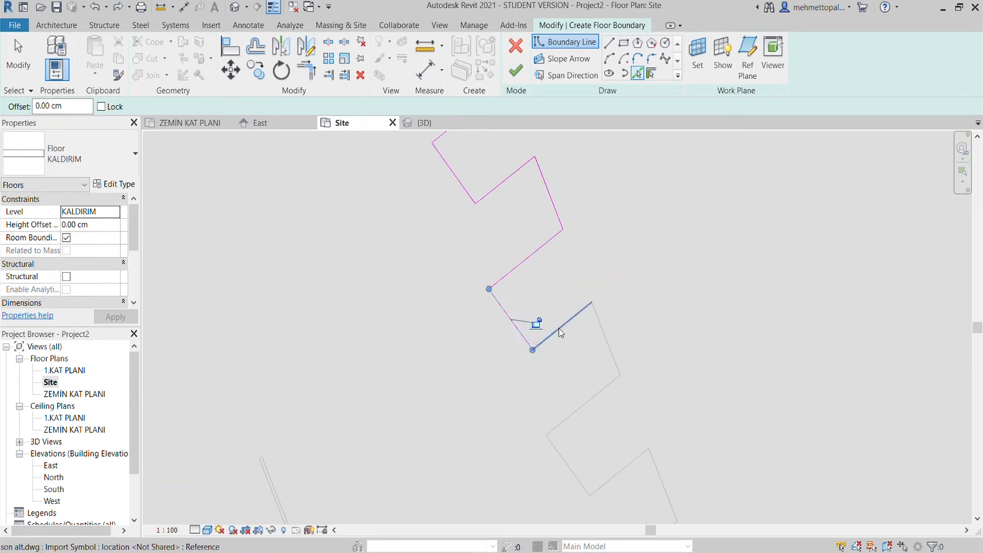
pyautogui.click(598, 399)
pyautogui.click(572, 471)
pyautogui.scroll(-1, 686, 395)
pyautogui.moveTo(686, 396); pyautogui.dragTo(540, 231, button='middle')
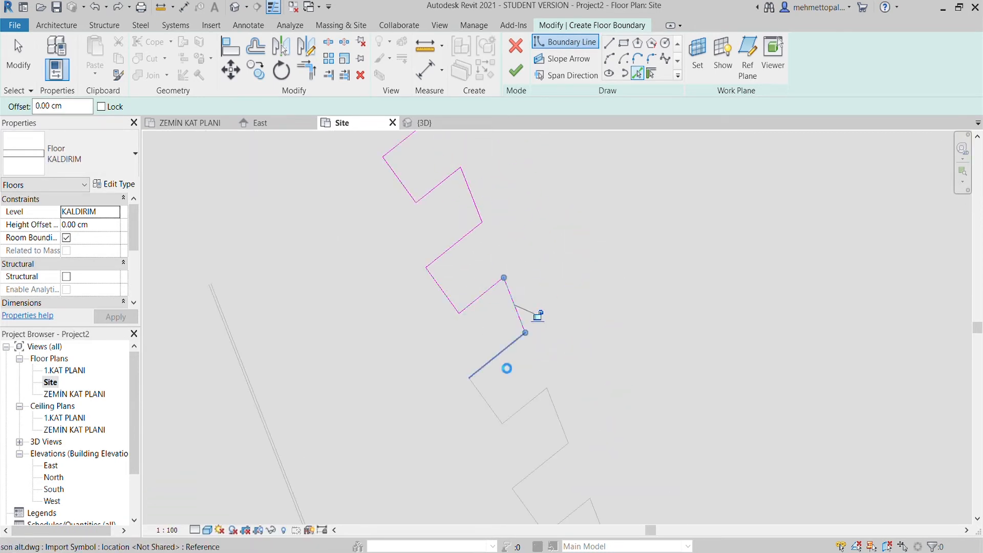
# - Continue picking the southeast-running sawtooth segments up to the last tooth before the straight edge
pyautogui.click(535, 408)
pyautogui.click(559, 414)
pyautogui.scroll(-1, 602, 380)
pyautogui.moveTo(602, 381); pyautogui.dragTo(529, 212, button='middle')
pyautogui.click(478, 285)
pyautogui.click(467, 326)
pyautogui.click(523, 380)
pyautogui.click(505, 422)
pyautogui.scroll(-1, 601, 389)
pyautogui.moveTo(602, 390); pyautogui.dragTo(526, 269, button='middle')
pyautogui.click(476, 296)
pyautogui.click(496, 308)
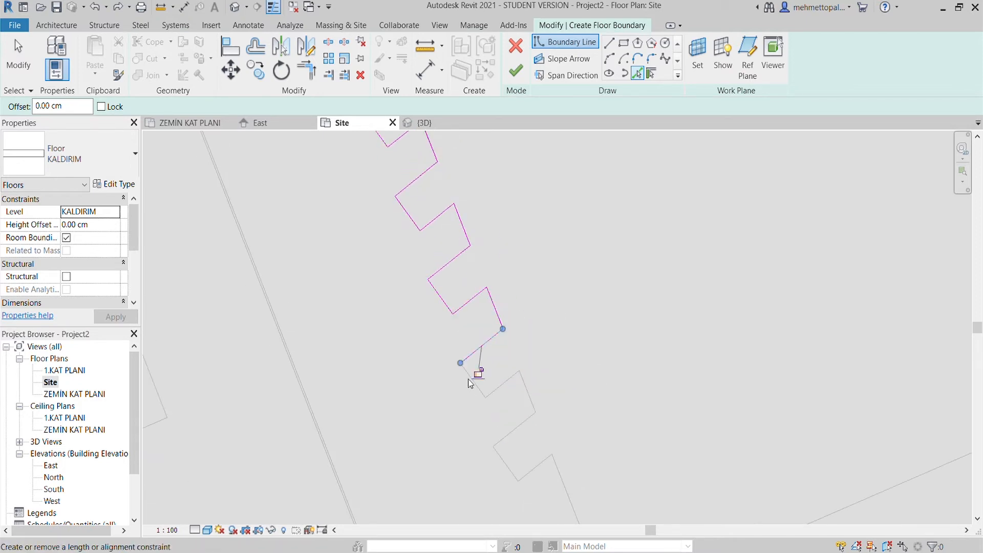
pyautogui.moveTo(507, 452); pyautogui.dragTo(470, 325, button='middle')
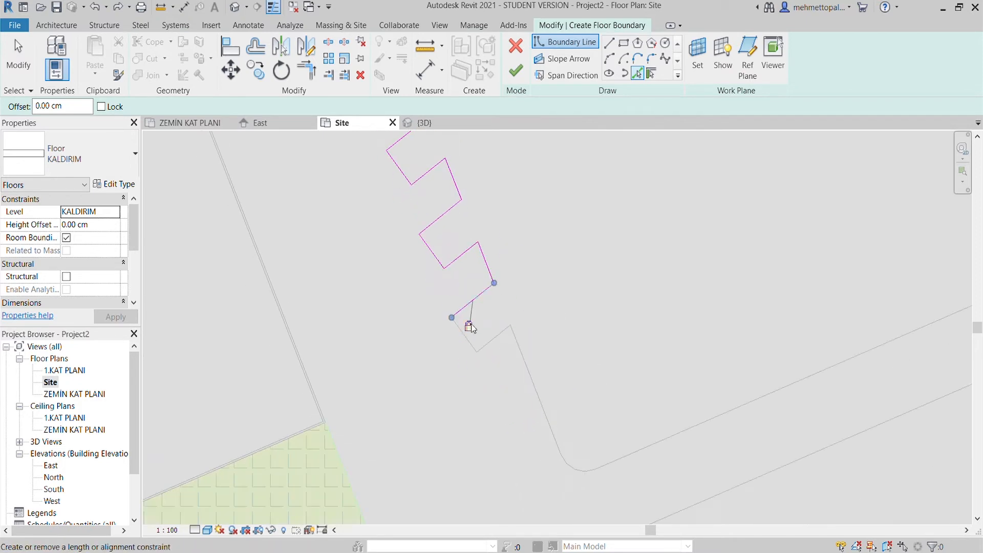
# - Pick the last tooth and the straight edge leading to the rounded corner at the sawtooth's southern end
pyautogui.scroll(-2, 556, 333)
pyautogui.moveTo(555, 333); pyautogui.dragTo(445, 237, button='middle')
pyautogui.click(461, 330)
pyautogui.click(597, 274)
# - Pick the curved eastern side of the southeastern green area as pavement boundary
pyautogui.scroll(-3, 639, 261)
pyautogui.moveTo(667, 256); pyautogui.dragTo(495, 369, button='middle')
pyautogui.click(554, 325)
pyautogui.click(582, 252)
pyautogui.click(670, 241)
pyautogui.click(818, 254)
pyautogui.scroll(-3, 868, 227)
pyautogui.moveTo(868, 228); pyautogui.dragTo(614, 529, button='middle')
pyautogui.click(672, 318)
pyautogui.scroll(3, 668, 229)
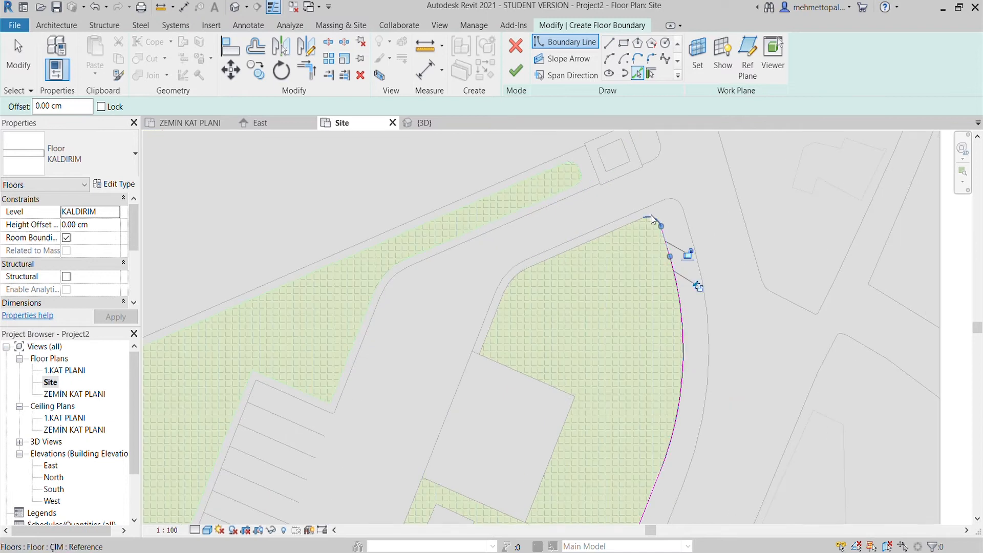
# - Pick the southeastern green area's northern and northwestern edges and the parallel outer kerb around it
pyautogui.click(501, 303)
pyautogui.click(490, 301)
pyautogui.click(511, 269)
pyautogui.click(584, 234)
pyautogui.click(678, 203)
pyautogui.click(698, 259)
# - Draw a short straight boundary line joining the inner and outer kerb lines at their southwestern ends
pyautogui.press('l')
pyautogui.press('i')
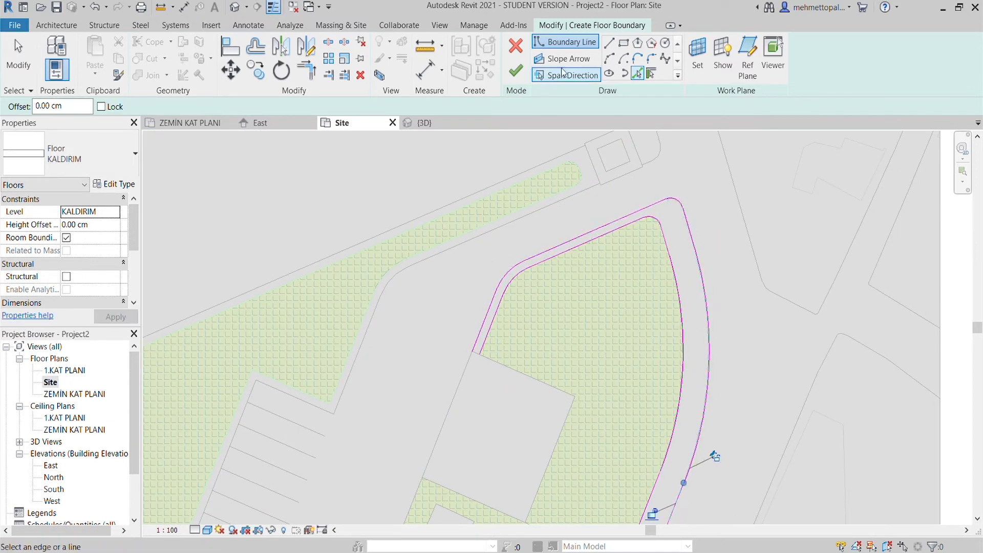
pyautogui.scroll(5, 683, 484)
pyautogui.scroll(-6, 473, 395)
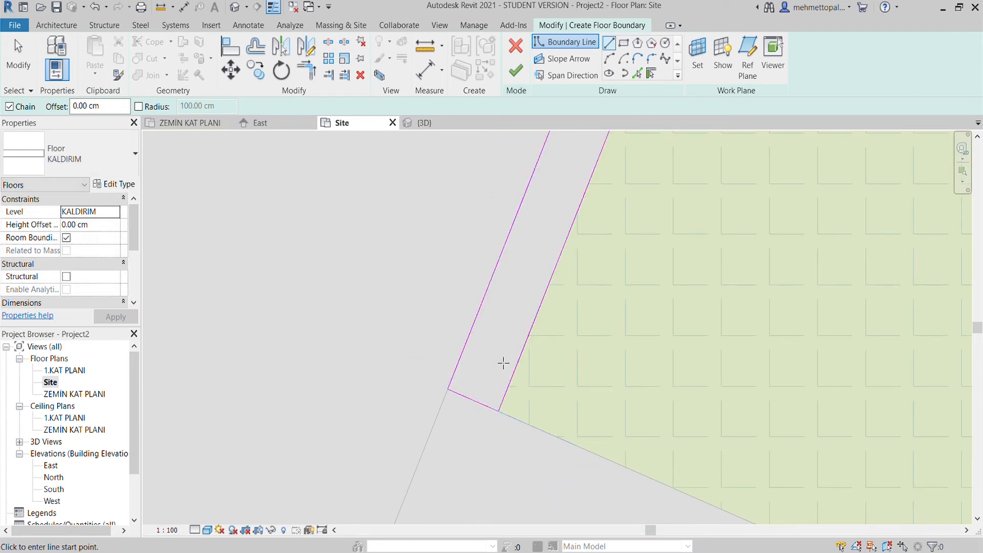
# - Pick the rounded tip and the long northern and southern edges of the narrow green strip's pavement
pyautogui.click(637, 73)
pyautogui.scroll(3, 624, 195)
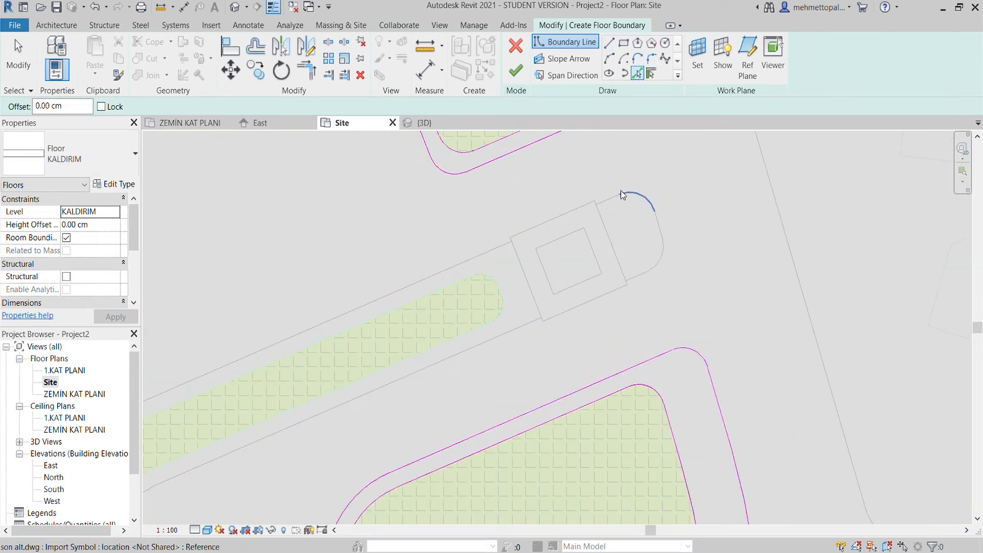
pyautogui.click(628, 197)
pyautogui.click(530, 323)
pyautogui.click(506, 244)
# - Extend the narrow strip's northern boundary line past the square structure to meet the rounded tip
pyautogui.moveTo(511, 241); pyautogui.dragTo(596, 205)
pyautogui.click(538, 323)
pyautogui.press('Escape')
pyautogui.press('Escape')
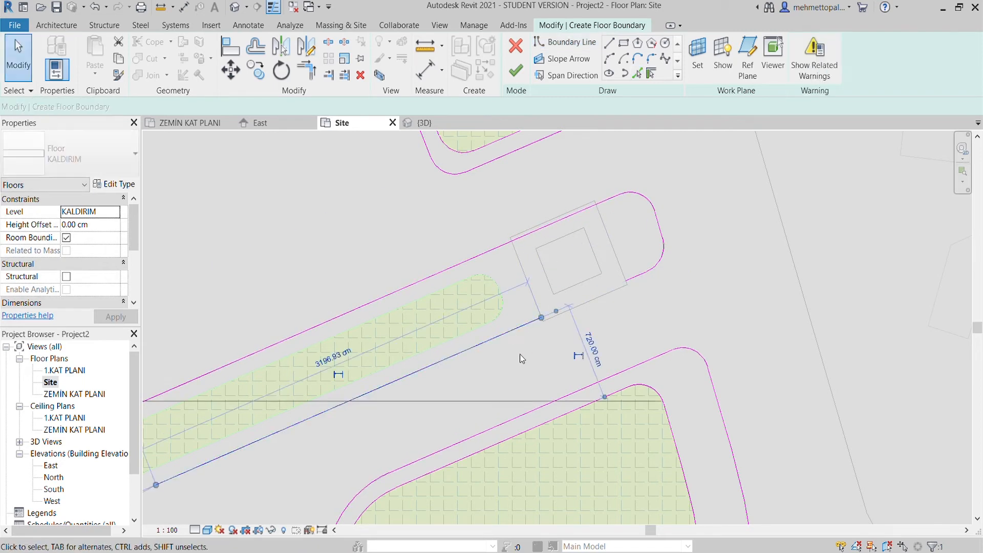
# - Extend the narrow strip's southern boundary line past the square structure to meet the rounded tip
pyautogui.click(520, 327)
pyautogui.moveTo(541, 318); pyautogui.dragTo(625, 280)
pyautogui.click(649, 296)
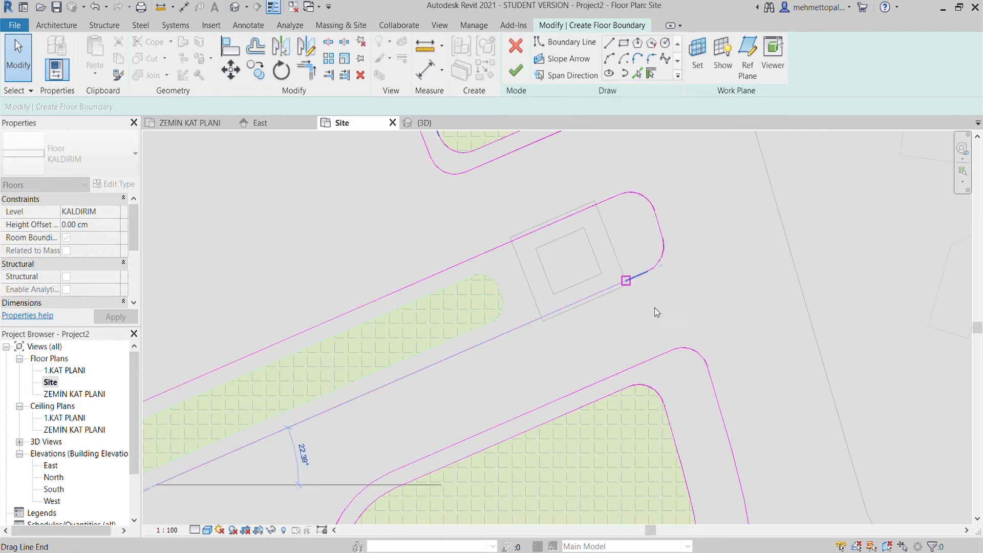
# - Pick the rounded end and long edges of the narrow green strip as inner boundary lines of the pavement
pyautogui.scroll(-3, 607, 301)
pyautogui.click(636, 73)
pyautogui.scroll(-2, 367, 289)
pyautogui.moveTo(367, 289); pyautogui.dragTo(363, 290, button='middle')
pyautogui.moveTo(542, 207); pyautogui.dragTo(483, 302, button='middle')
pyautogui.scroll(1, 694, 164)
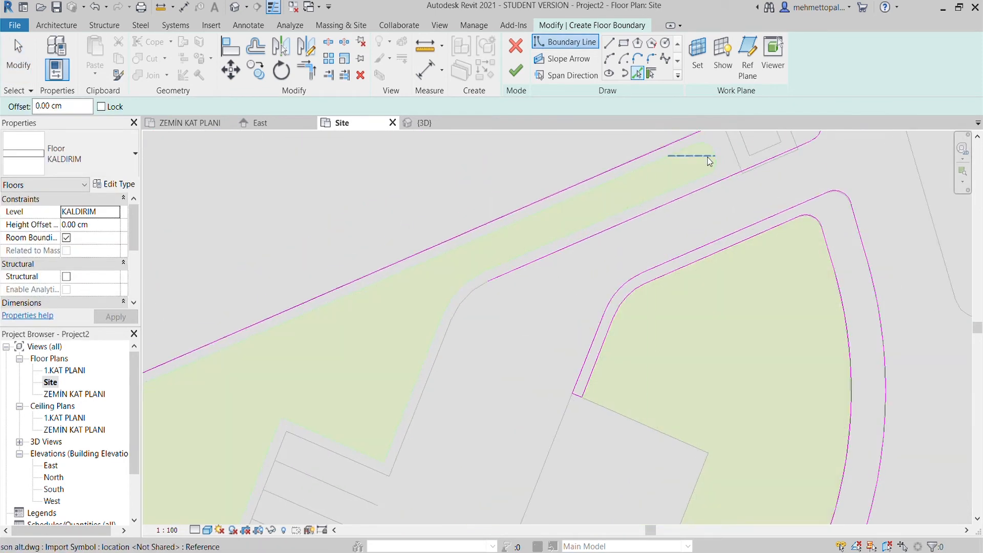
pyautogui.click(718, 163)
pyautogui.scroll(2, 720, 148)
pyautogui.click(677, 175)
pyautogui.scroll(-1, 716, 167)
pyautogui.click(647, 162)
pyautogui.click(647, 234)
# - Pick the parallel inner and outer kerb edges bordering the parking bay notch in the triangular green area
pyautogui.scroll(-1, 648, 231)
pyautogui.click(258, 433)
pyautogui.scroll(-1, 271, 425)
pyautogui.moveTo(271, 424); pyautogui.dragTo(431, 289, button='middle')
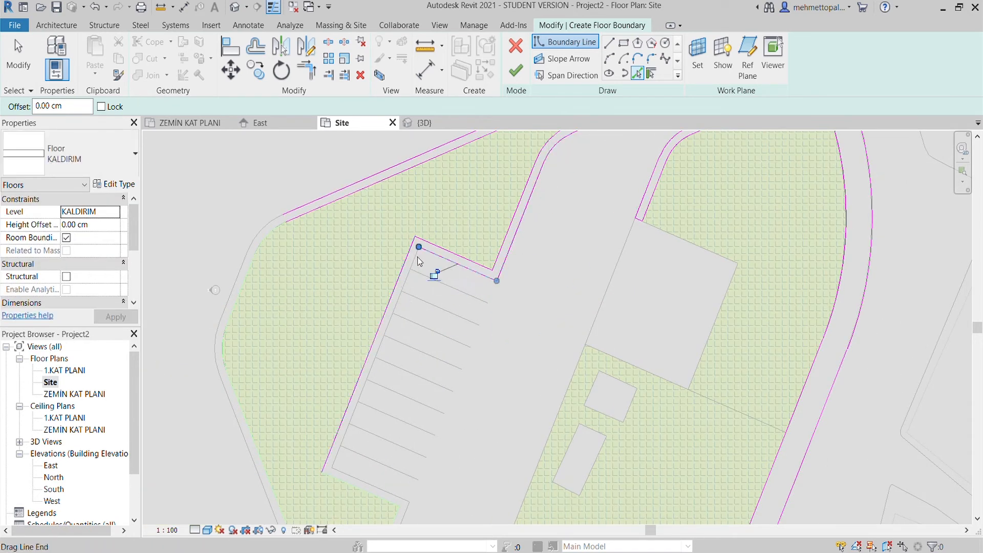
pyautogui.moveTo(406, 290); pyautogui.dragTo(399, 139, button='middle')
pyautogui.click(367, 346)
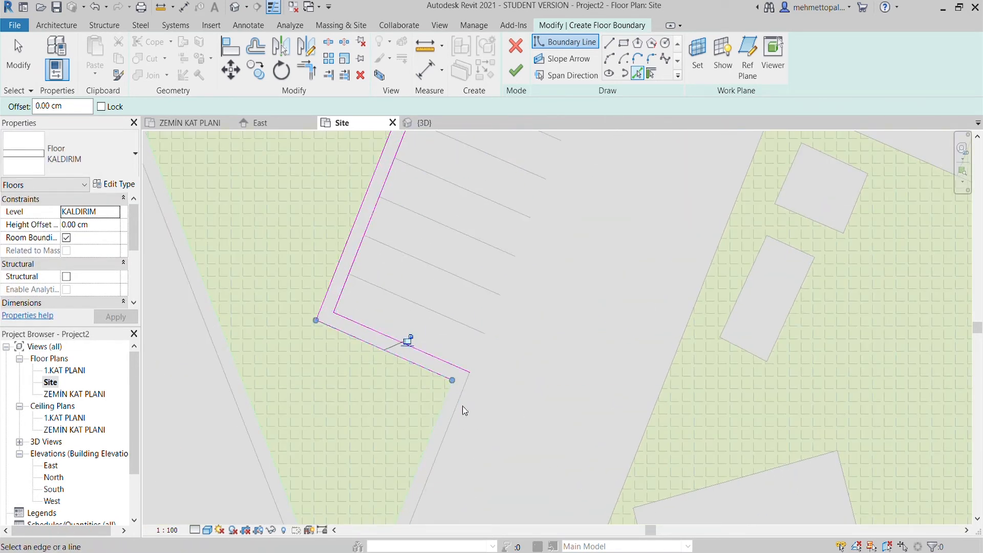
# - Pick the remaining kerb edges around the triangular green area's southern tip and curved western side
pyautogui.moveTo(481, 404); pyautogui.dragTo(573, 220, button='middle')
pyautogui.scroll(-3, 397, 352)
pyautogui.scroll(3, 400, 278)
pyautogui.click(503, 182)
pyautogui.scroll(-5, 503, 182)
pyautogui.scroll(4, 533, 384)
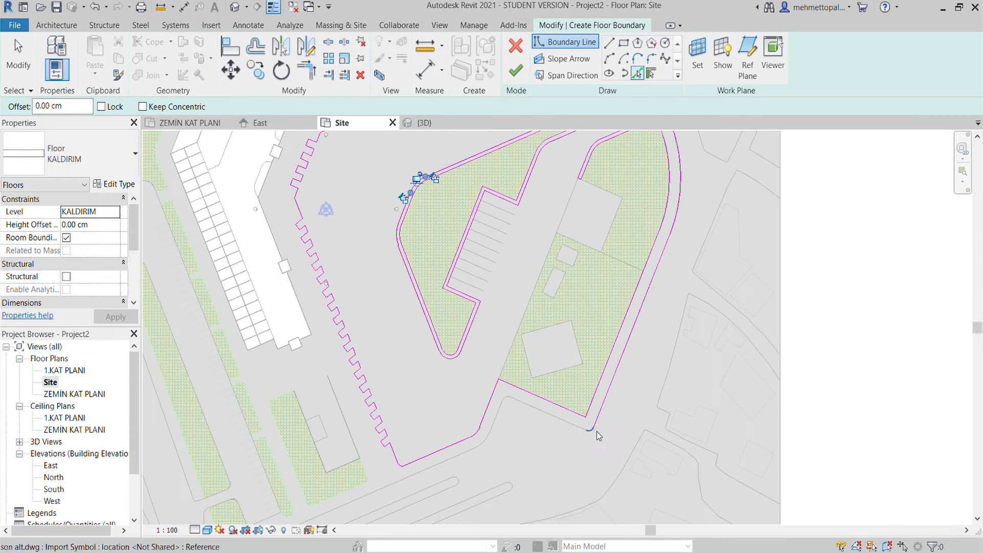
# - Pick the outer kerb lines from the rounded southeastern corner westwards along the site's southern edge
pyautogui.scroll(3, 597, 433)
pyautogui.click(363, 392)
pyautogui.scroll(-2, 375, 393)
pyautogui.moveTo(375, 393); pyautogui.dragTo(594, 257, button='middle')
pyautogui.click(541, 321)
pyautogui.click(499, 339)
pyautogui.moveTo(612, 351); pyautogui.dragTo(707, 294, button='middle')
pyautogui.click(298, 411)
pyautogui.scroll(4, 279, 381)
pyautogui.click(306, 361)
pyautogui.scroll(2, 309, 364)
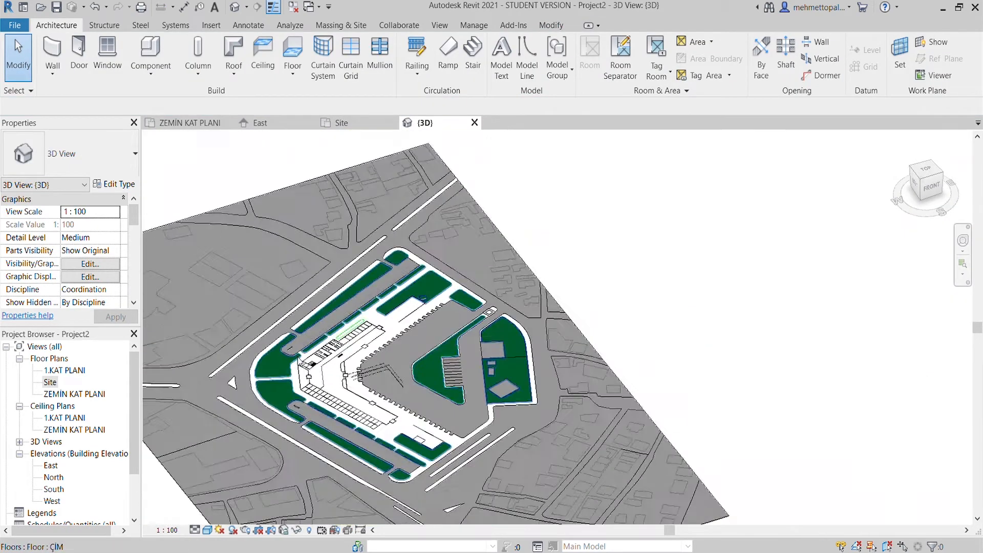
# - Examine the KALDIRIM pavement against the asphalt and green floors in the 3D view and the Site plan
pyautogui.keyDown('shift'); pyautogui.moveTo(533, 402); pyautogui.dragTo(423, 420, button='middle'); pyautogui.keyUp('shift')
pyautogui.scroll(3, 407, 451)
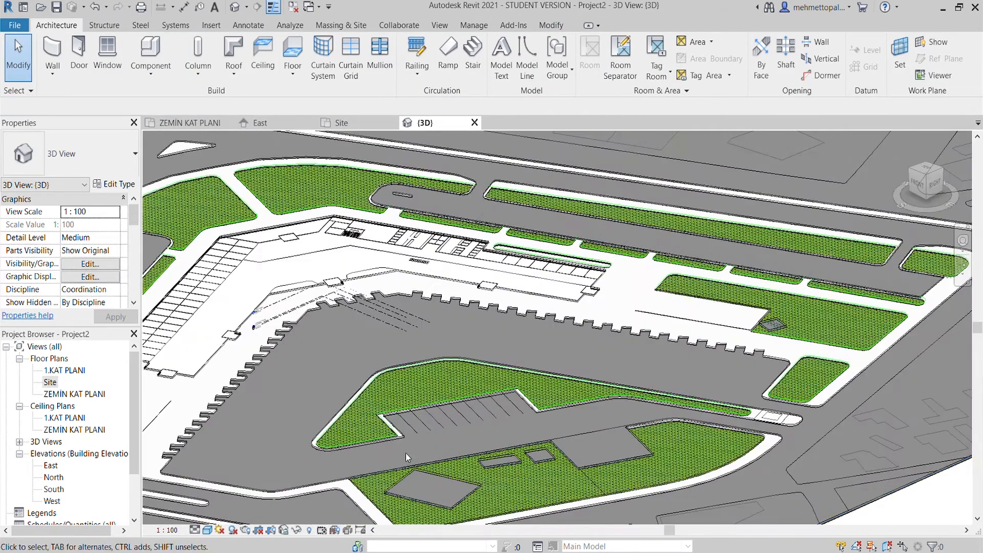
pyautogui.scroll(-3, 410, 414)
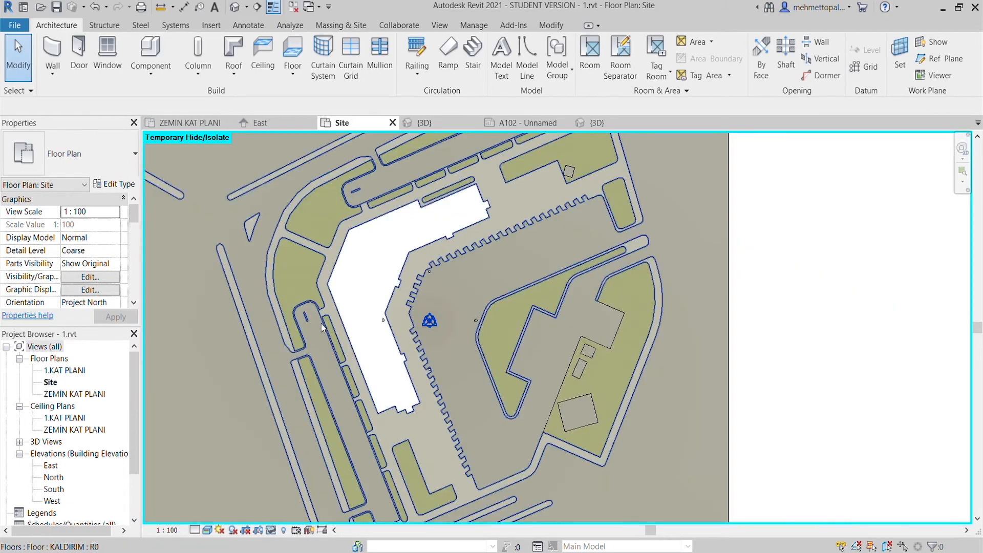
pyautogui.scroll(5, 355, 330)
pyautogui.scroll(3, 353, 327)
pyautogui.scroll(-3, 340, 303)
pyautogui.click(425, 123)
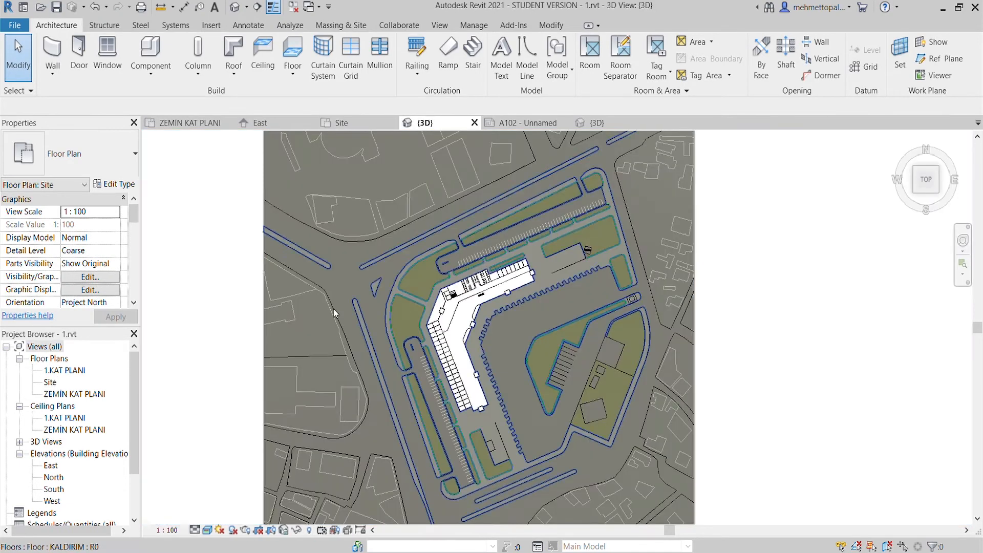
pyautogui.keyDown('shift'); pyautogui.moveTo(404, 279); pyautogui.dragTo(452, 255, button='middle'); pyautogui.keyUp('shift')
pyautogui.scroll(3, 444, 379)
pyautogui.moveTo(444, 389); pyautogui.dragTo(423, 342, button='middle')
pyautogui.scroll(3, 573, 379)
pyautogui.scroll(5, 526, 416)
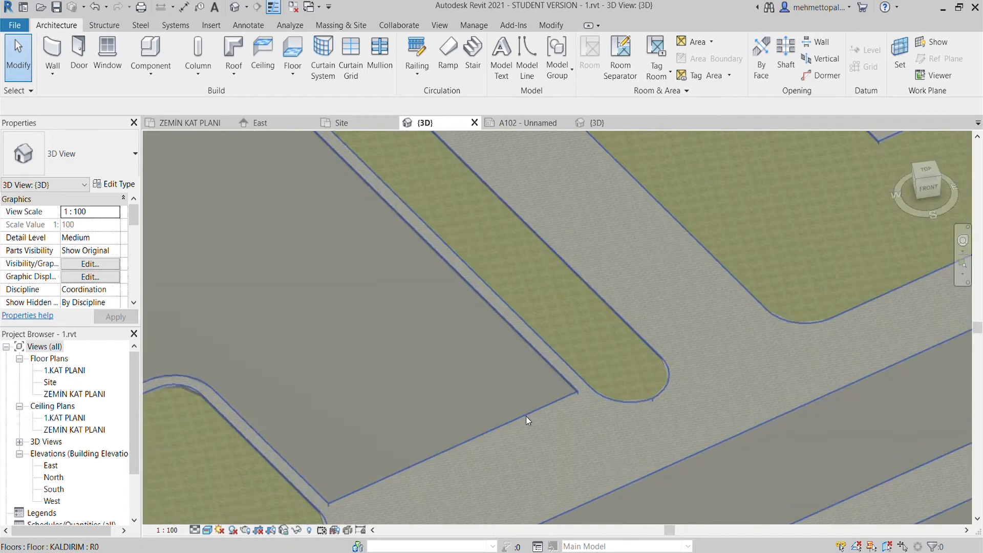
pyautogui.moveTo(339, 510); pyautogui.dragTo(387, 370, button='middle')
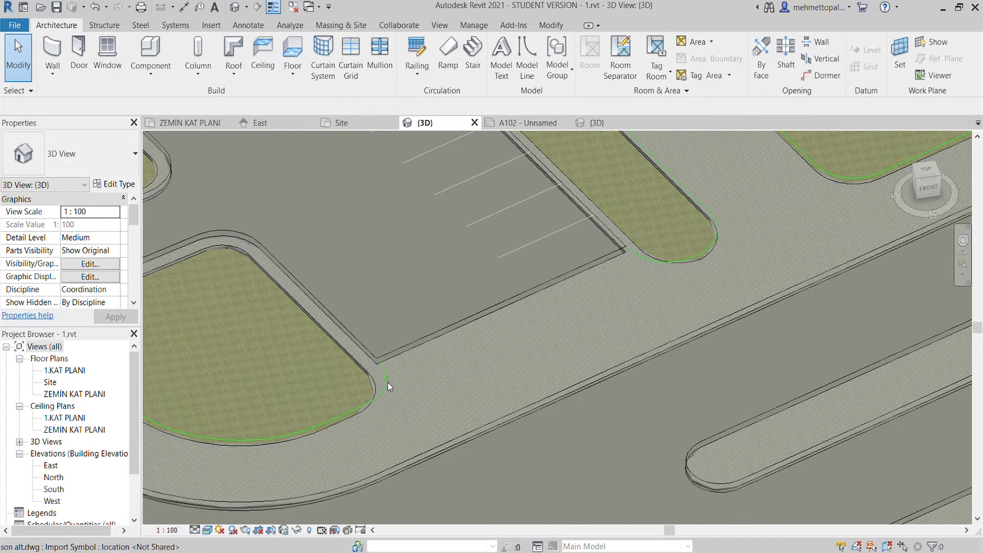
# - Temporarily hide the imported son alt.dwg drawing in the 3D view and check the floors from above
pyautogui.click(388, 382)
pyautogui.press('h')
pyautogui.press('h')
pyautogui.keyDown('shift'); pyautogui.moveTo(362, 383); pyautogui.dragTo(522, 233, button='middle'); pyautogui.keyUp('shift')
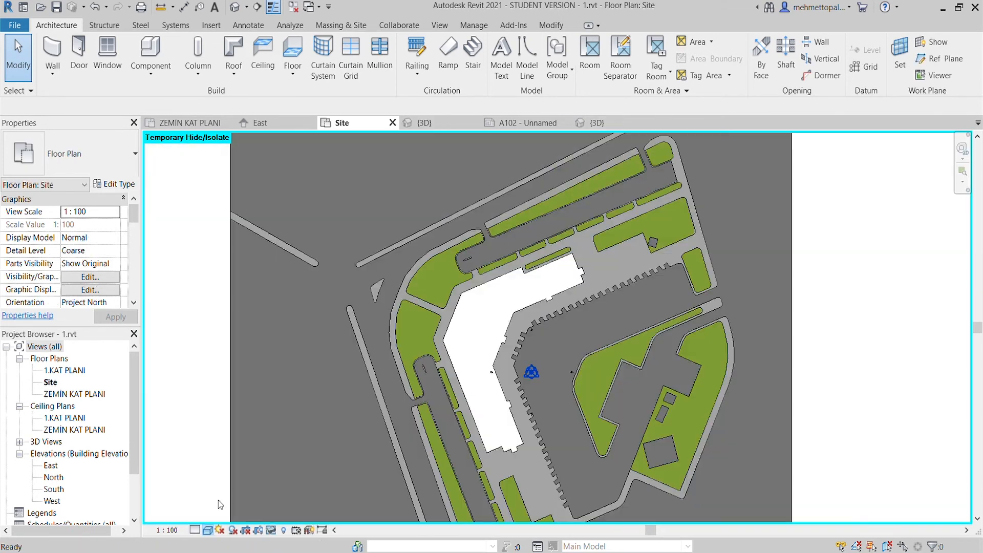
pyautogui.click(417, 123)
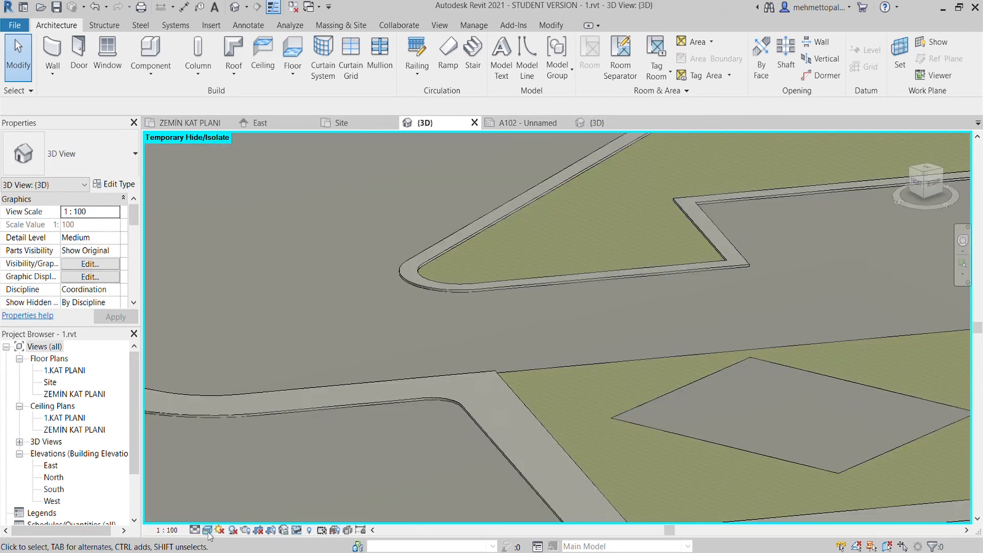
pyautogui.scroll(4, 218, 510)
pyautogui.scroll(-5, 232, 493)
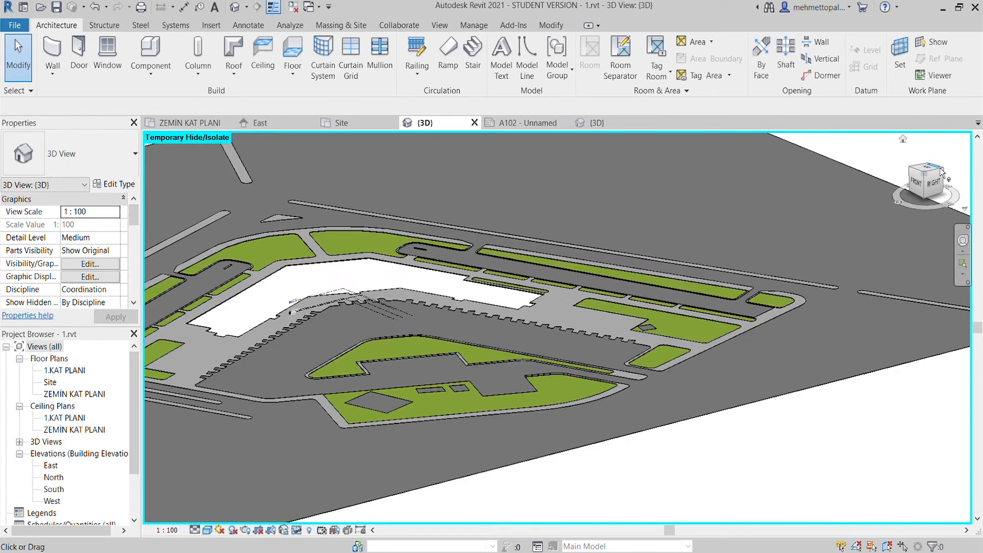
pyautogui.click(940, 171)
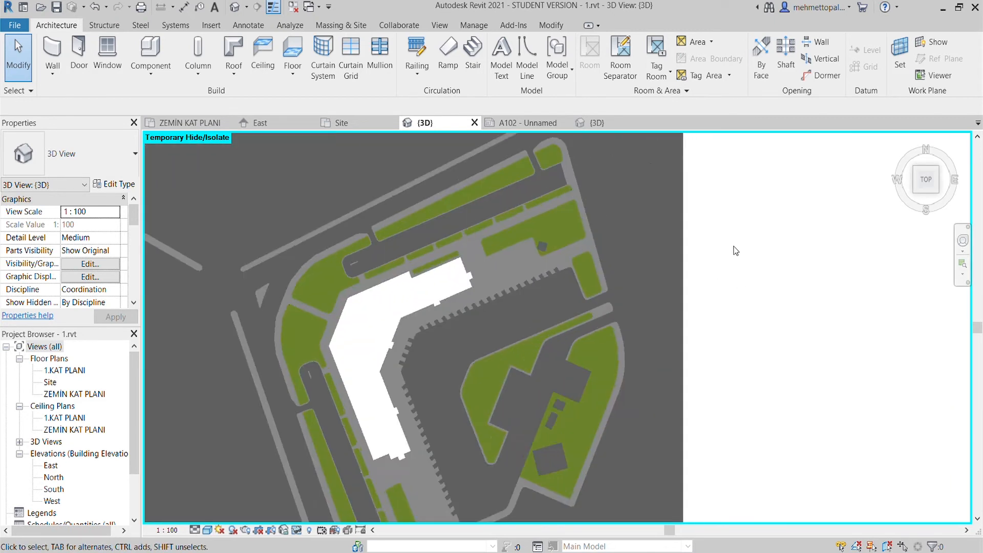
pyautogui.scroll(2, 517, 219)
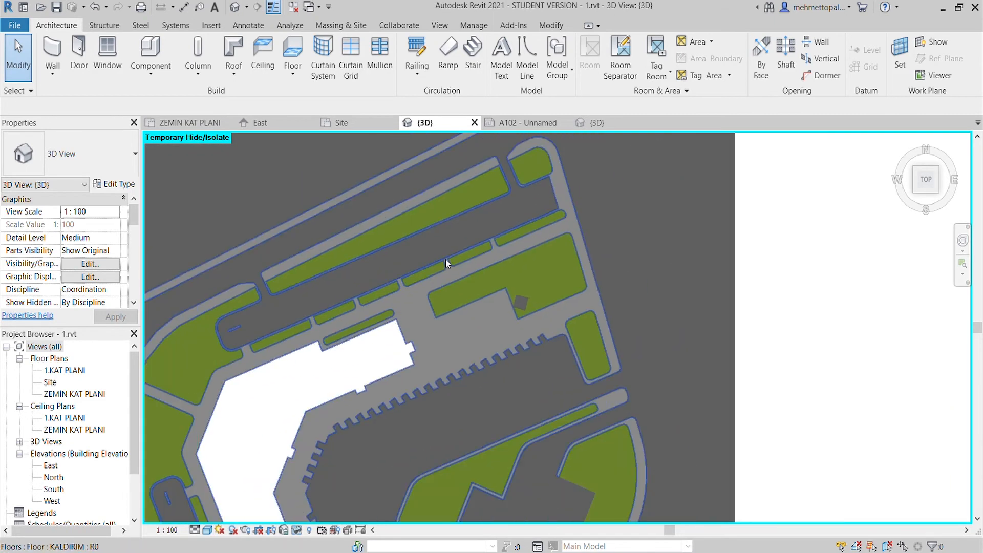
# - Place an M_Parking Space 4800 x 2400mm - 90 deg on the asphalt near the northern parking road's eastern end in the Site plan
pyautogui.click(351, 122)
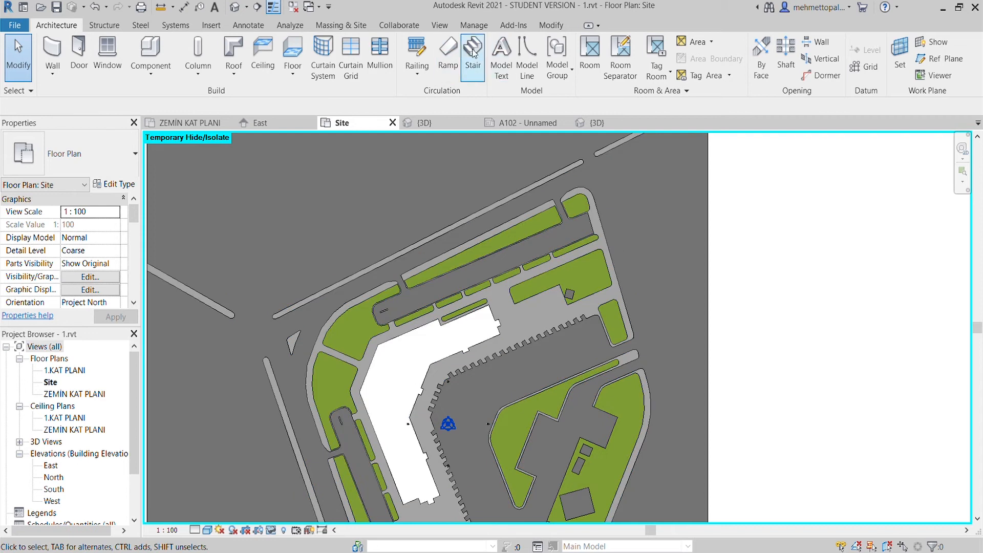
pyautogui.click(358, 26)
pyautogui.click(366, 57)
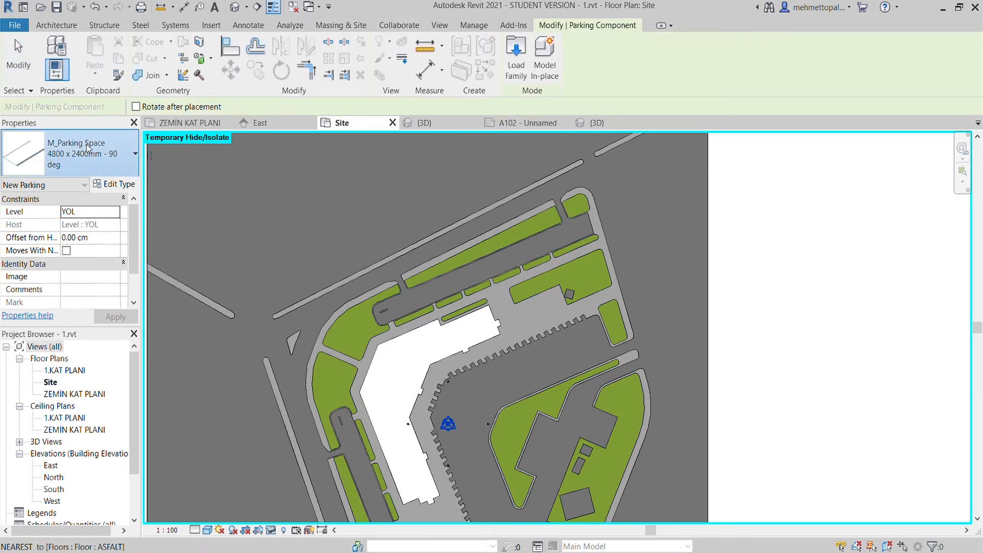
pyautogui.scroll(8, 583, 223)
pyautogui.click(563, 262)
pyautogui.press('Escape')
pyautogui.press('Escape')
# - Align the parking space's short end with the sloping kerb edge north of the small green strip
pyautogui.click(564, 283)
pyautogui.click(599, 206)
pyautogui.click(565, 307)
pyautogui.press('a')
pyautogui.press('l')
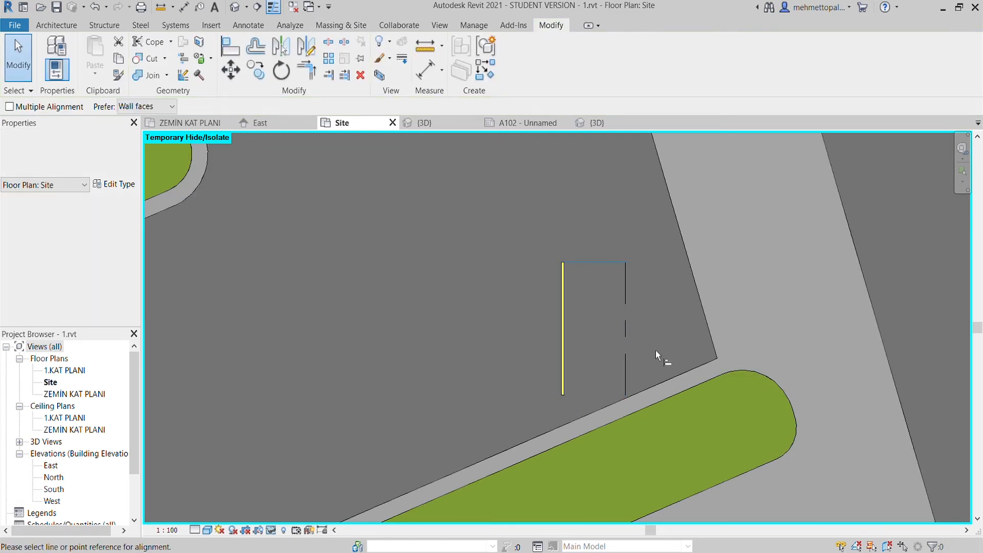
pyautogui.click(640, 392)
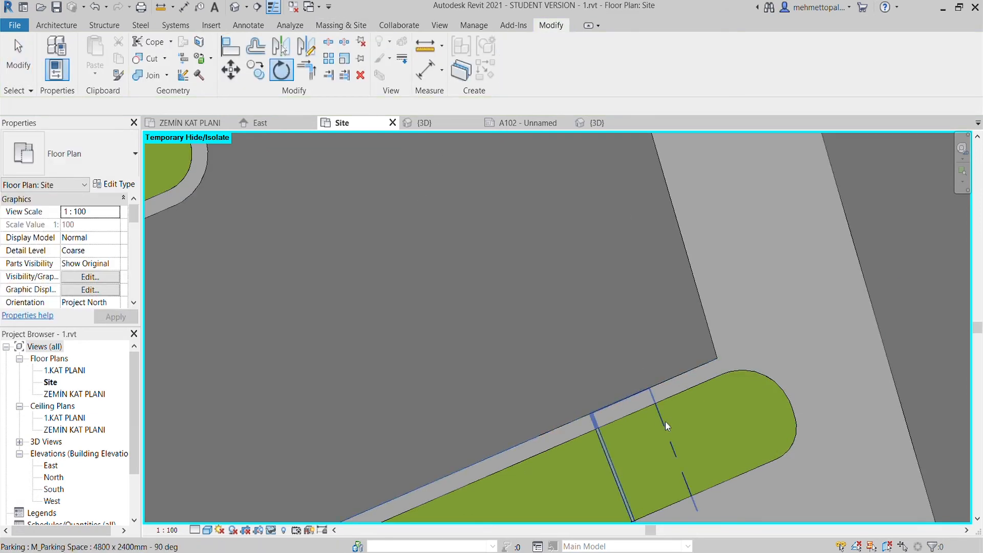
# - Rotate the parking space half a turn and move it off the green strip onto the asphalt
pyautogui.click(663, 423)
pyautogui.press('Return')
pyautogui.scroll(-1, 659, 327)
pyautogui.moveTo(706, 454); pyautogui.dragTo(586, 346, button='middle')
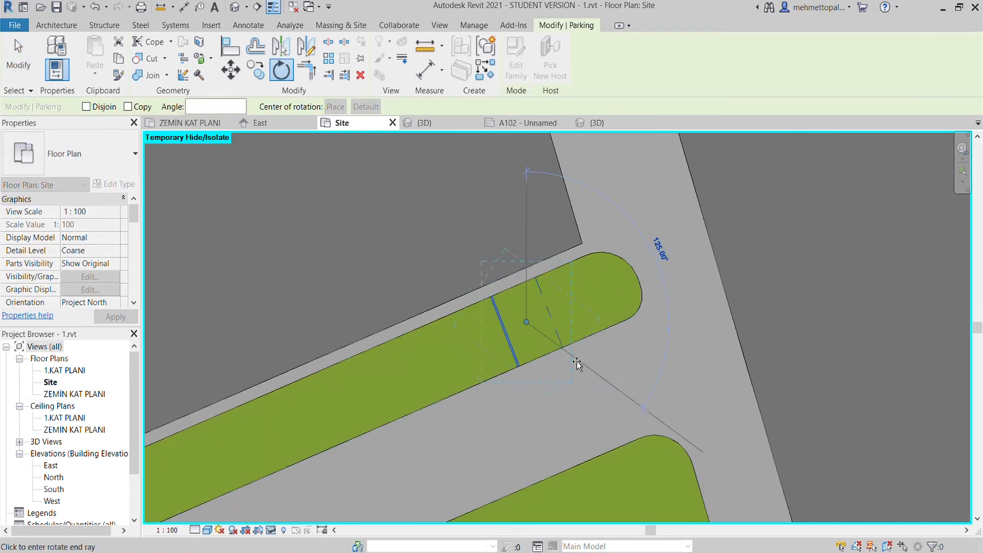
pyautogui.click(533, 388)
pyautogui.moveTo(517, 302); pyautogui.dragTo(518, 204, button='middle')
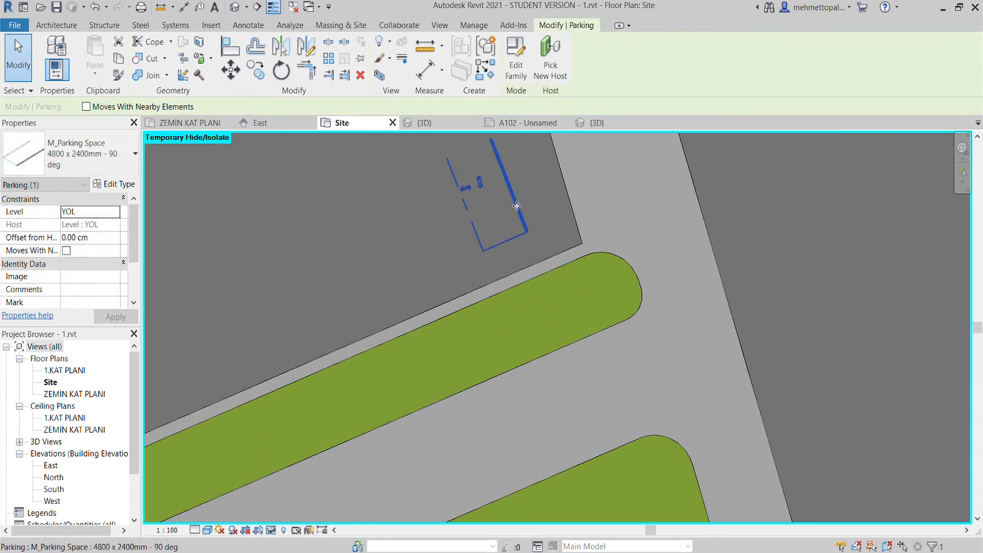
# - Move the parking space so that its outer line end sits in the asphalt's corner at the kerb
pyautogui.scroll(3, 508, 176)
pyautogui.click(509, 176)
pyautogui.press('m')
pyautogui.press('v')
pyautogui.scroll(3, 547, 269)
pyautogui.click(797, 314)
pyautogui.scroll(-3, 796, 315)
pyautogui.moveTo(753, 318); pyautogui.dragTo(586, 381, button='middle')
pyautogui.press('Escape')
# - Copy the corner parking space once along the kerb, directly beside the original
pyautogui.click(582, 264)
pyautogui.press('c')
pyautogui.press('o')
pyautogui.scroll(4, 650, 389)
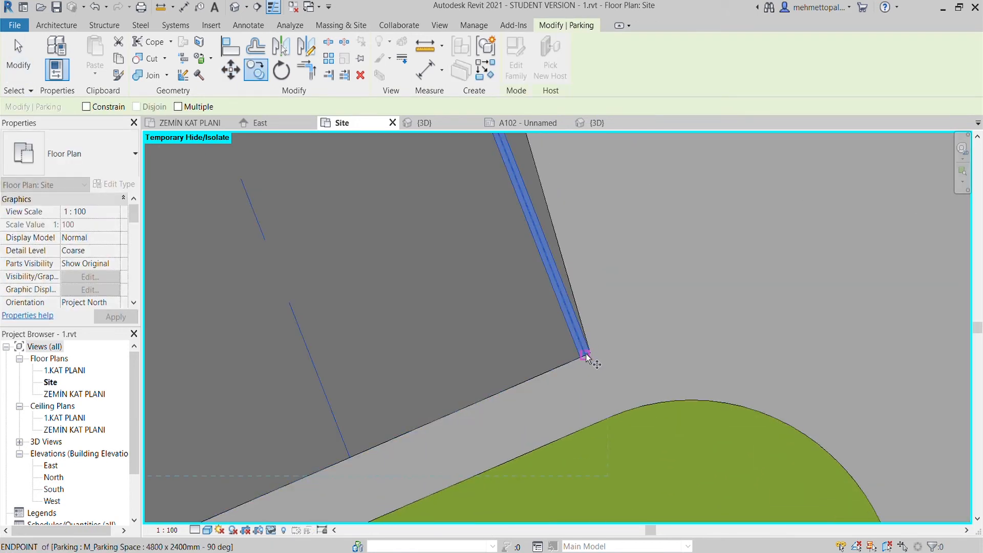
pyautogui.click(351, 458)
pyautogui.moveTo(352, 463); pyautogui.dragTo(486, 332, button='middle')
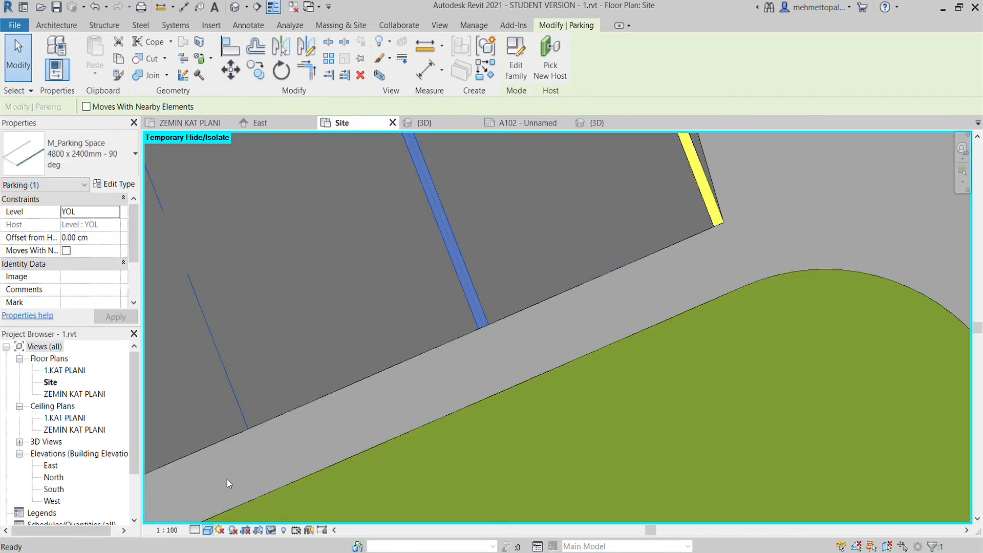
# - Copy the second parking space along the kerb at 240 cm spacing with the Multiple option enabled
pyautogui.press('c')
pyautogui.press('o')
pyautogui.click(484, 327)
pyautogui.moveTo(358, 375); pyautogui.dragTo(496, 307, button='middle')
pyautogui.moveTo(401, 372); pyautogui.dragTo(505, 364, button='middle')
pyautogui.scroll(-1, 724, 252)
pyautogui.moveTo(727, 256); pyautogui.dragTo(772, 269, button='middle')
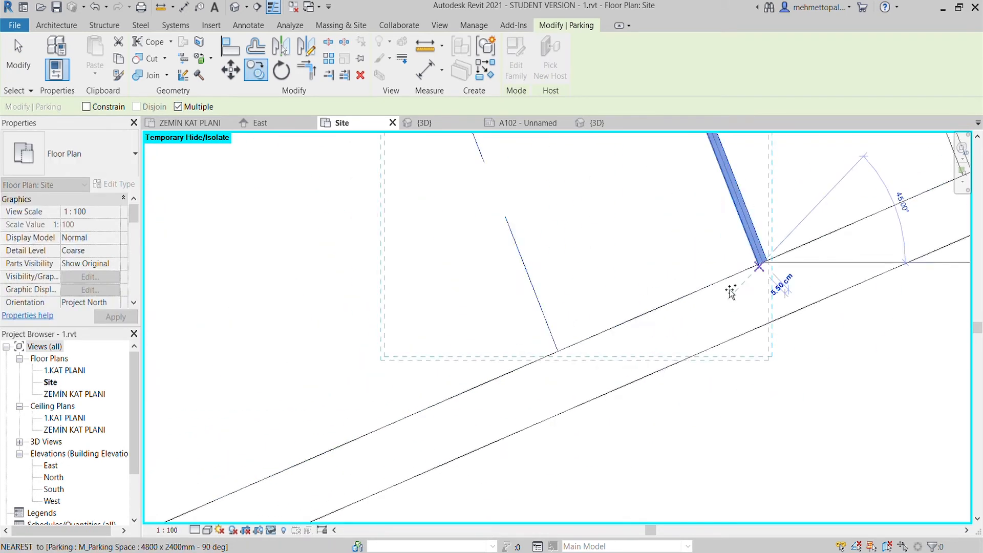
pyautogui.scroll(-1, 564, 353)
pyautogui.moveTo(565, 353); pyautogui.dragTo(515, 374, button='middle')
pyautogui.click(511, 375)
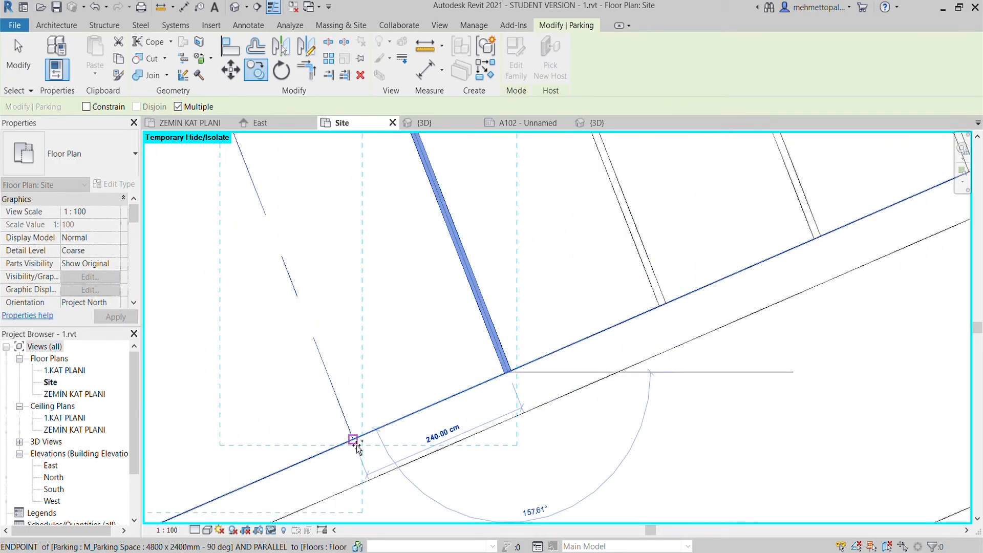
pyautogui.click(396, 423)
# - Continue the row of parking space copies southwestwards along the kerb, past the small green strips
pyautogui.scroll(-3, 280, 471)
pyautogui.moveTo(280, 471); pyautogui.dragTo(463, 391, button='middle')
pyautogui.click(464, 392)
pyautogui.scroll(-1, 380, 426)
pyautogui.moveTo(379, 428); pyautogui.dragTo(462, 381, button='middle')
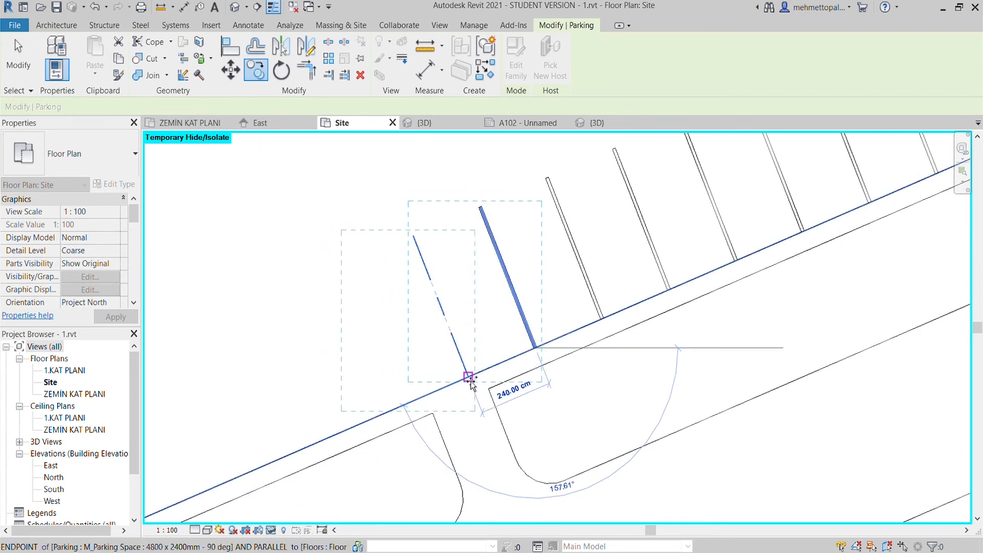
pyautogui.moveTo(394, 412); pyautogui.dragTo(554, 355, button='middle')
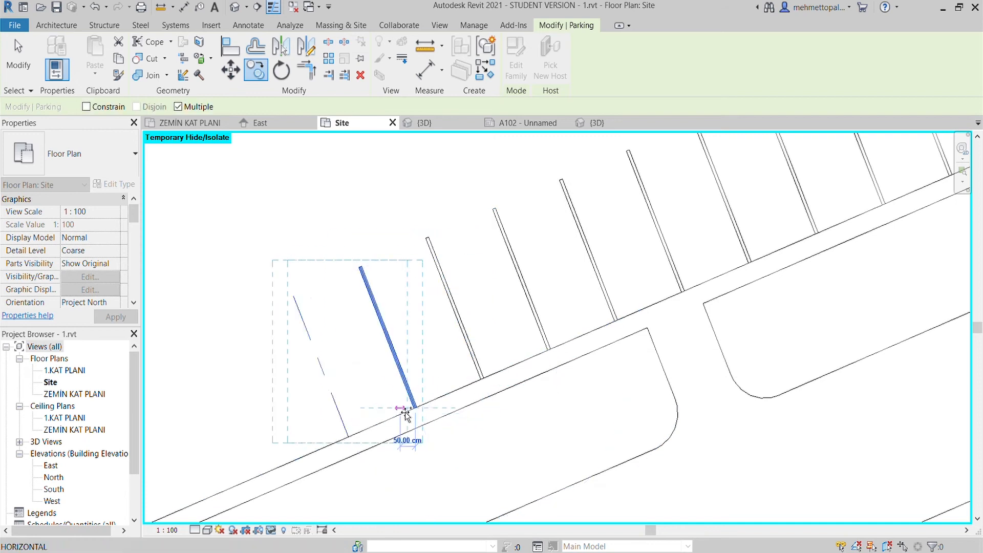
pyautogui.moveTo(404, 412); pyautogui.dragTo(494, 364, button='middle')
pyautogui.click(424, 394)
pyautogui.moveTo(319, 444); pyautogui.dragTo(478, 348, button='middle')
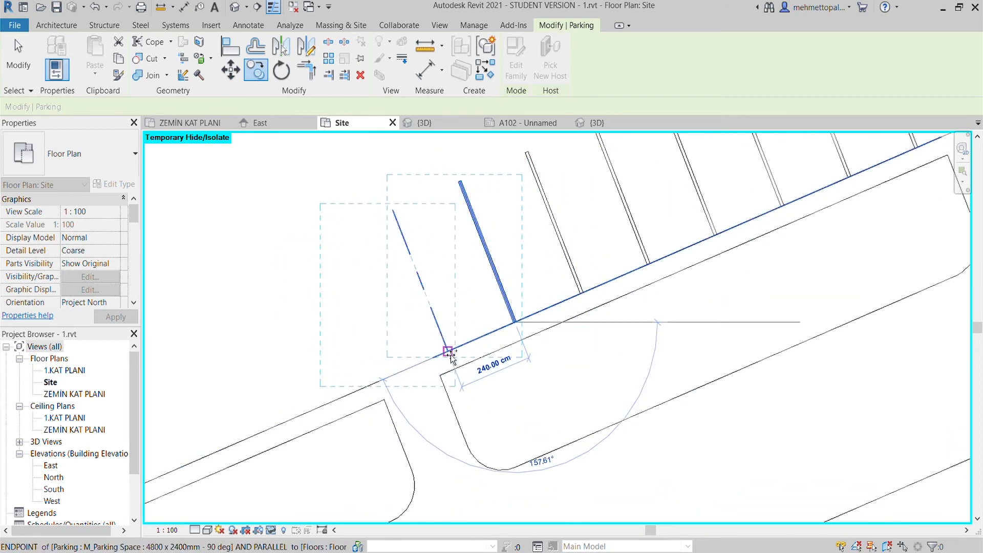
pyautogui.click(384, 383)
pyautogui.moveTo(383, 383); pyautogui.dragTo(455, 352, button='middle')
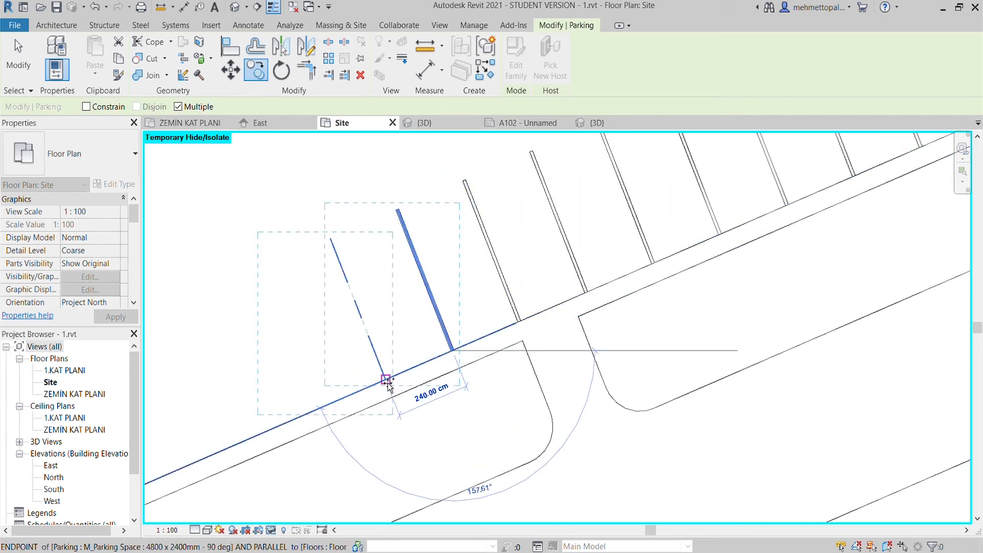
pyautogui.moveTo(388, 387); pyautogui.dragTo(541, 323, button='middle')
pyautogui.moveTo(405, 383); pyautogui.dragTo(411, 359, button='middle')
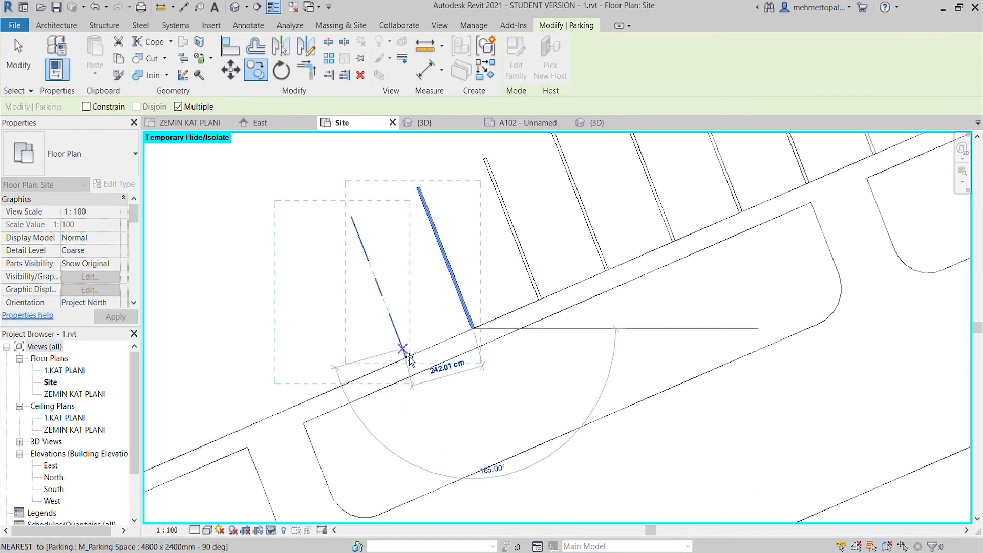
# - Move the misaligned last parking space so that its line end meets the kerb edge
pyautogui.scroll(2, 403, 341)
pyautogui.press('m')
pyautogui.press('v')
pyautogui.scroll(3, 408, 330)
pyautogui.click(408, 395)
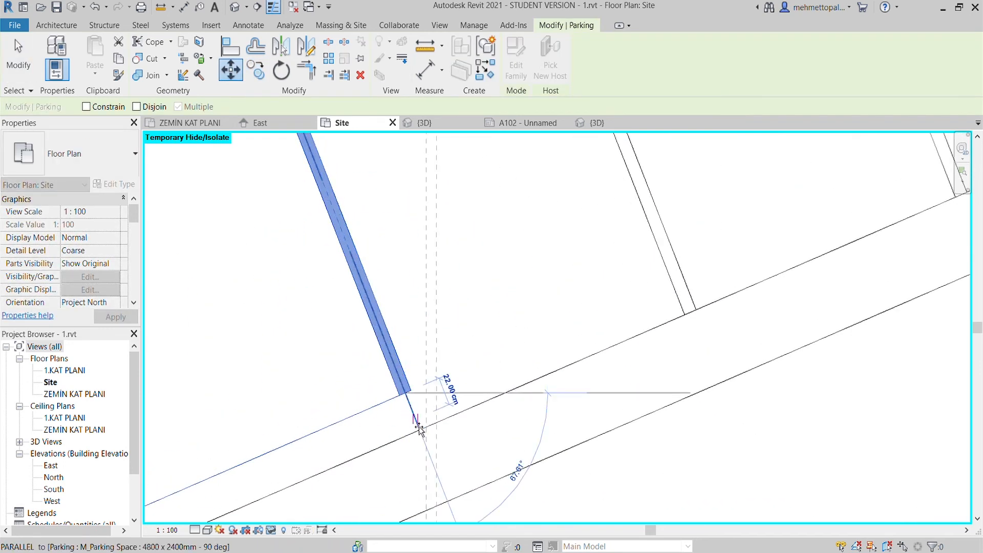
pyautogui.click(426, 429)
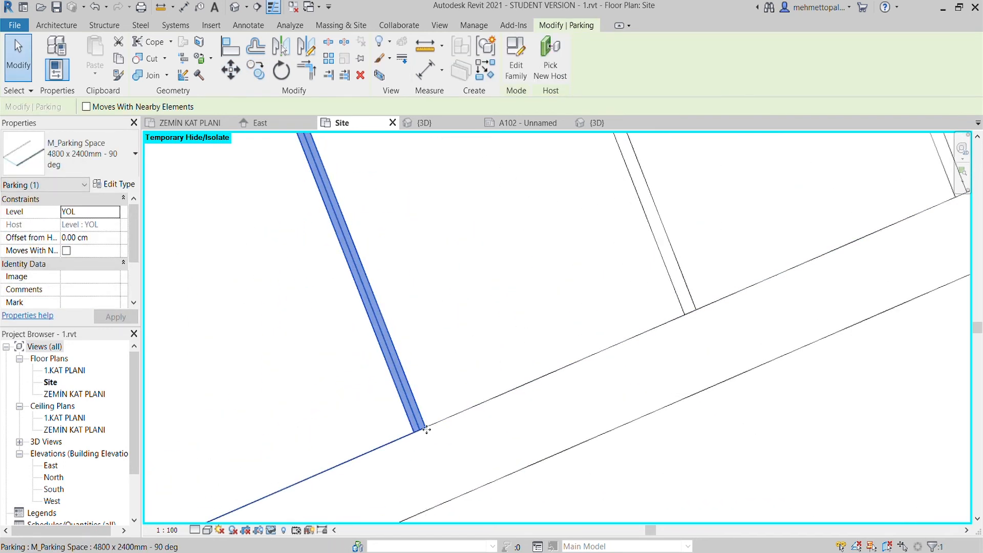
# - Copy the realigned parking space repeatedly southwestwards along the kerb at 240 cm spacing with the Multiple option enabled
pyautogui.click(257, 72)
pyautogui.click(422, 429)
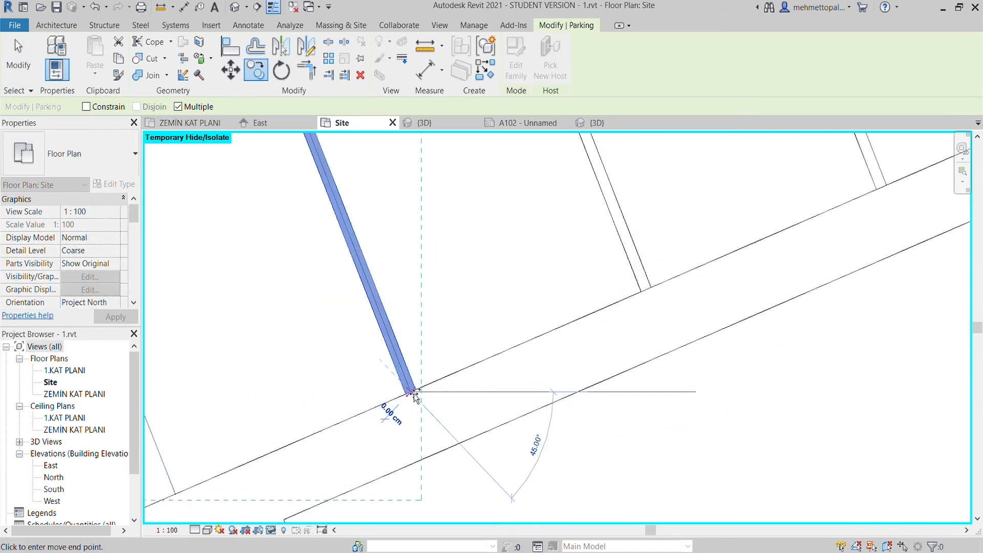
pyautogui.click(350, 416)
pyautogui.scroll(-1, 352, 416)
pyautogui.moveTo(352, 417); pyautogui.dragTo(611, 308, button='middle')
pyautogui.click(404, 397)
pyautogui.moveTo(432, 397); pyautogui.dragTo(666, 291, button='middle')
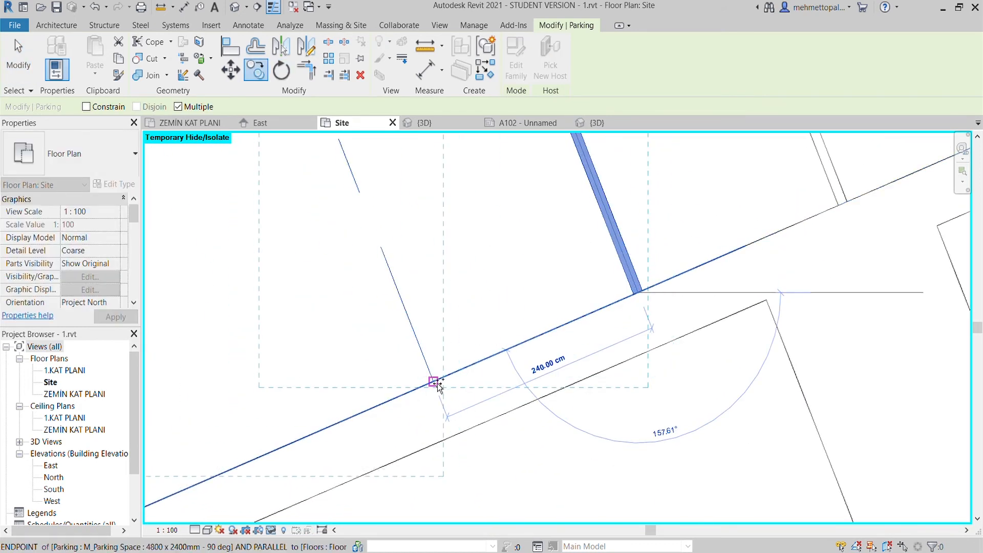
pyautogui.click(434, 381)
pyautogui.click(259, 461)
pyautogui.moveTo(281, 461); pyautogui.dragTo(401, 406, button='middle')
pyautogui.moveTo(219, 479); pyautogui.dragTo(643, 329, button='middle')
pyautogui.click(490, 398)
# - Extend the run of parking space copies farther southwestwards, snapping each to the previous line's end on the kerb
pyautogui.scroll(-1, 489, 398)
pyautogui.click(485, 393)
pyautogui.scroll(-1, 485, 393)
pyautogui.moveTo(484, 393); pyautogui.dragTo(738, 277, button='middle')
pyautogui.click(603, 335)
pyautogui.click(472, 392)
pyautogui.moveTo(472, 393); pyautogui.dragTo(746, 288, button='middle')
pyautogui.click(624, 339)
pyautogui.click(506, 393)
pyautogui.scroll(-1, 506, 393)
pyautogui.moveTo(507, 394); pyautogui.dragTo(776, 252, button='middle')
pyautogui.click(701, 284)
pyautogui.click(589, 342)
# - Finish the copied parking row beside the last green strip near the lot's rounded southwest end
pyautogui.click(467, 388)
pyautogui.scroll(-1, 467, 388)
pyautogui.moveTo(467, 388); pyautogui.dragTo(713, 289, button='middle')
pyautogui.click(648, 317)
pyautogui.click(580, 346)
pyautogui.click(513, 373)
pyautogui.moveTo(512, 373); pyautogui.dragTo(708, 297, button='middle')
pyautogui.click(648, 315)
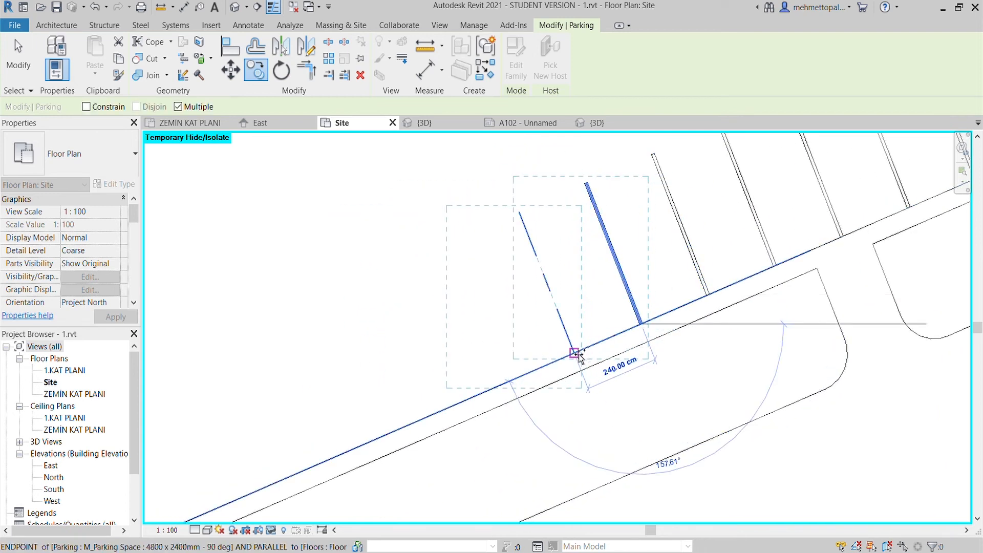
pyautogui.moveTo(514, 388); pyautogui.dragTo(583, 361, button='middle')
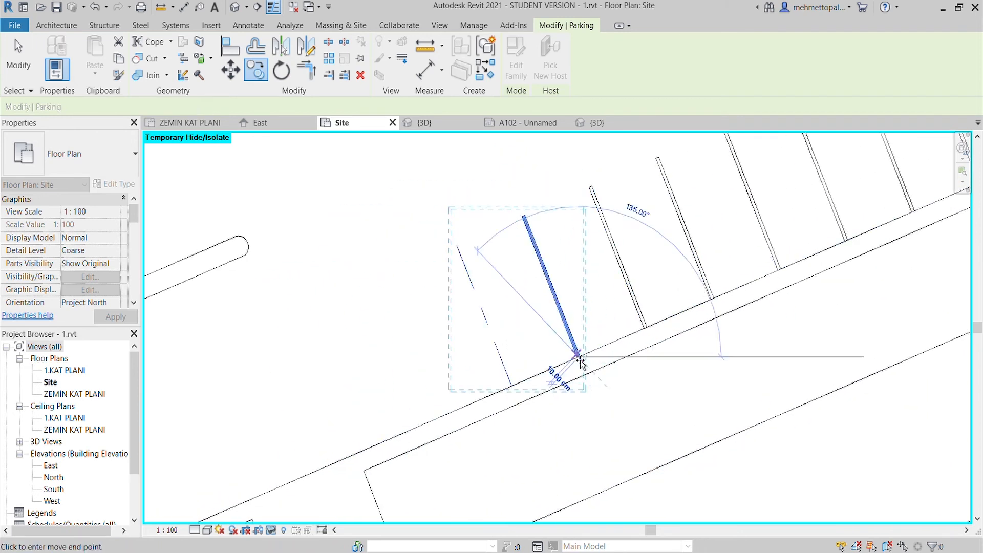
pyautogui.moveTo(516, 392); pyautogui.dragTo(547, 348, button='middle')
pyautogui.scroll(-5, 548, 348)
pyautogui.press('Escape')
pyautogui.press('Escape')
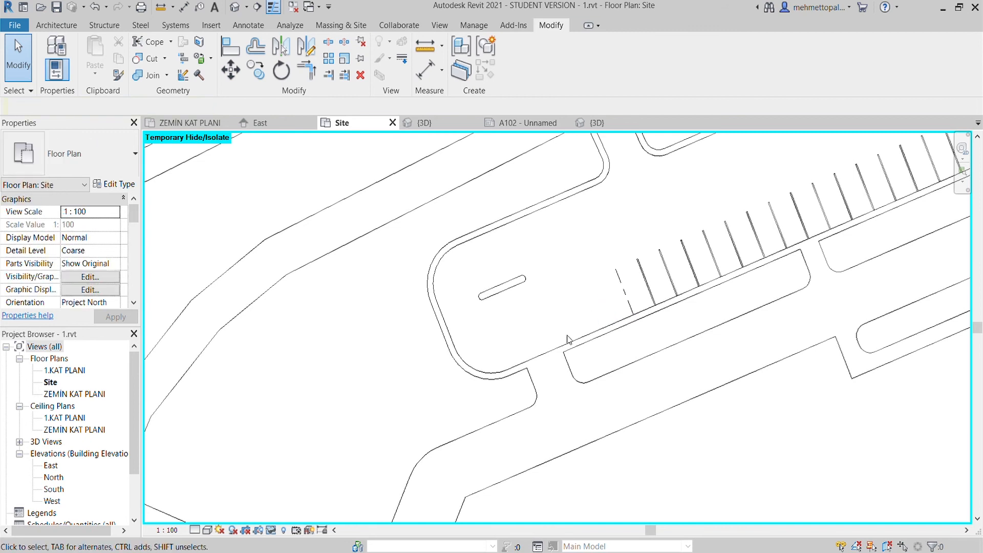
# - Switch the Site plan to a visual style that fills the floors with their surface colours
pyautogui.hotkey('ctrl', 'z')
pyautogui.scroll(-2, 569, 267)
pyautogui.click(223, 504)
pyautogui.scroll(-4, 401, 414)
pyautogui.moveTo(401, 415); pyautogui.dragTo(274, 485, button='middle')
pyautogui.scroll(5, 348, 413)
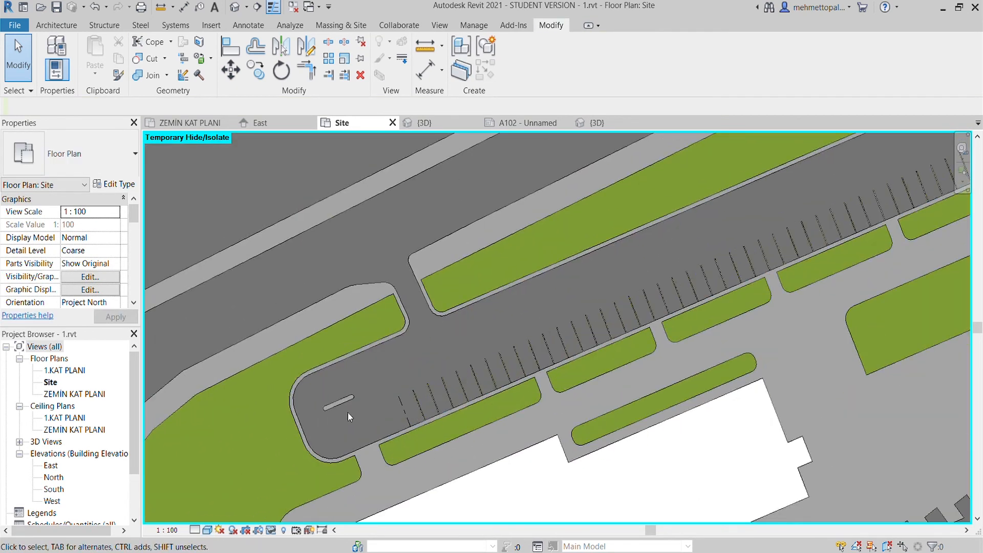
pyautogui.scroll(1, 431, 369)
pyautogui.moveTo(438, 376); pyautogui.dragTo(433, 364, button='middle')
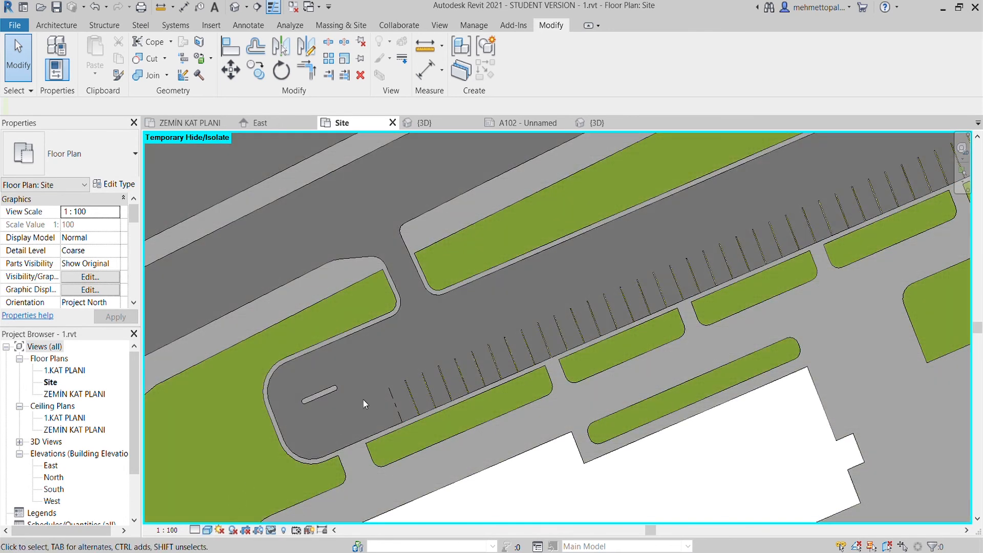
# - Select all parking space instances in the site and group them as a model group named FN
pyautogui.scroll(-1, 362, 399)
pyautogui.click(403, 392)
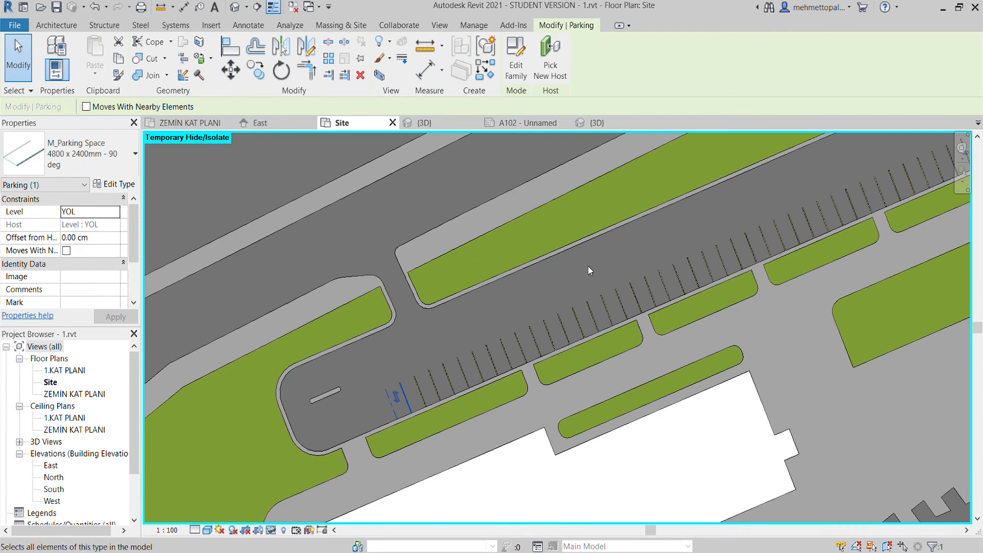
pyautogui.scroll(-3, 486, 353)
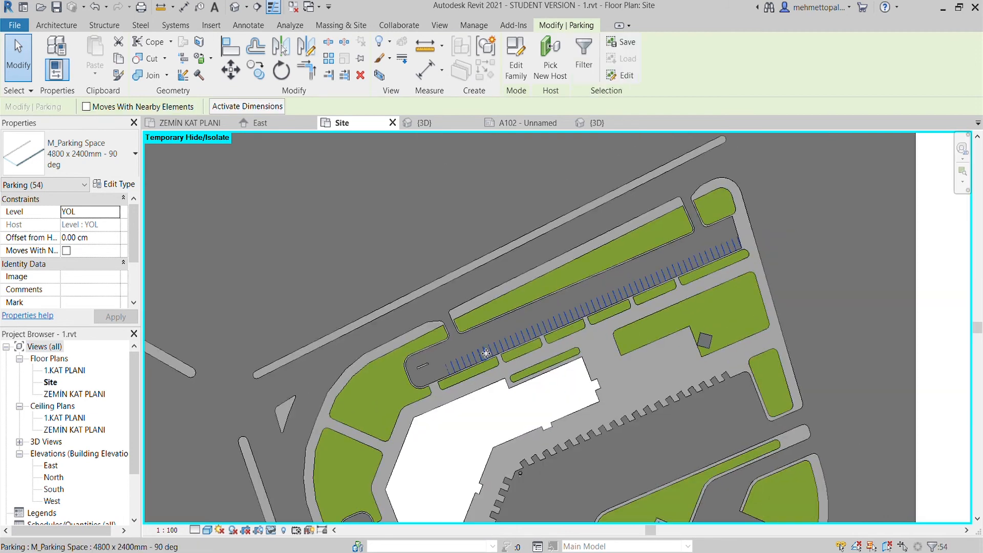
pyautogui.click(487, 48)
pyautogui.press('c')
pyautogui.press('o')
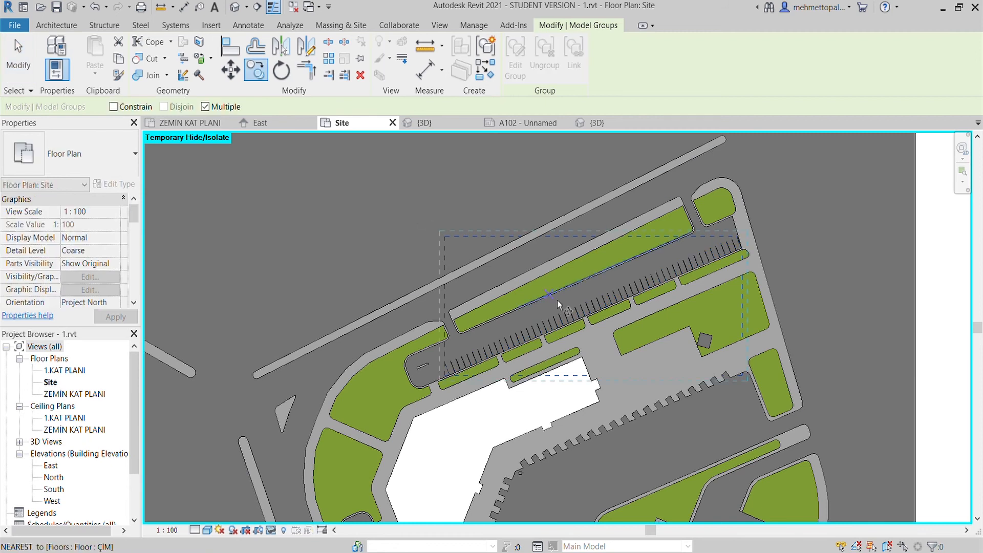
pyautogui.moveTo(571, 318); pyautogui.dragTo(629, 220, button='middle')
pyautogui.press('Escape')
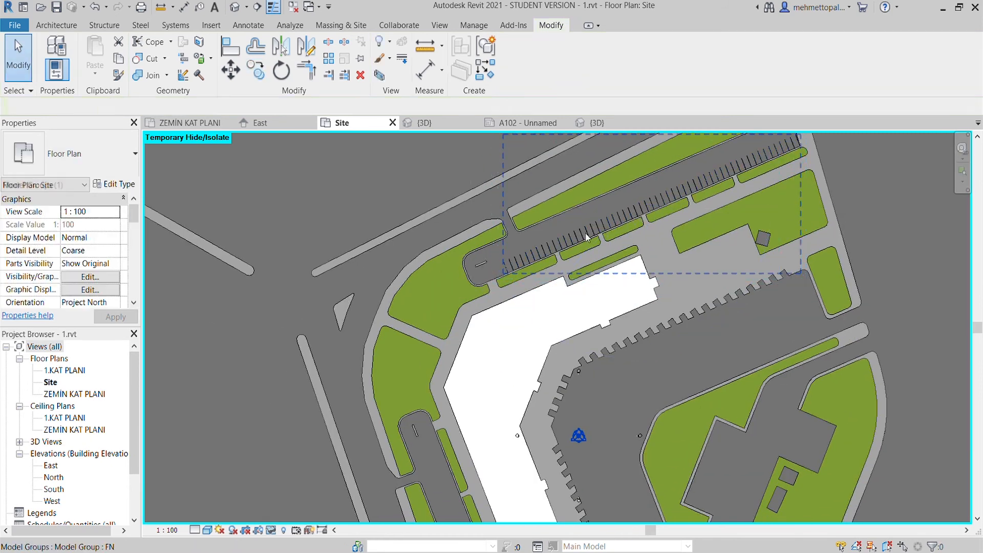
pyautogui.click(232, 48)
pyautogui.scroll(3, 450, 332)
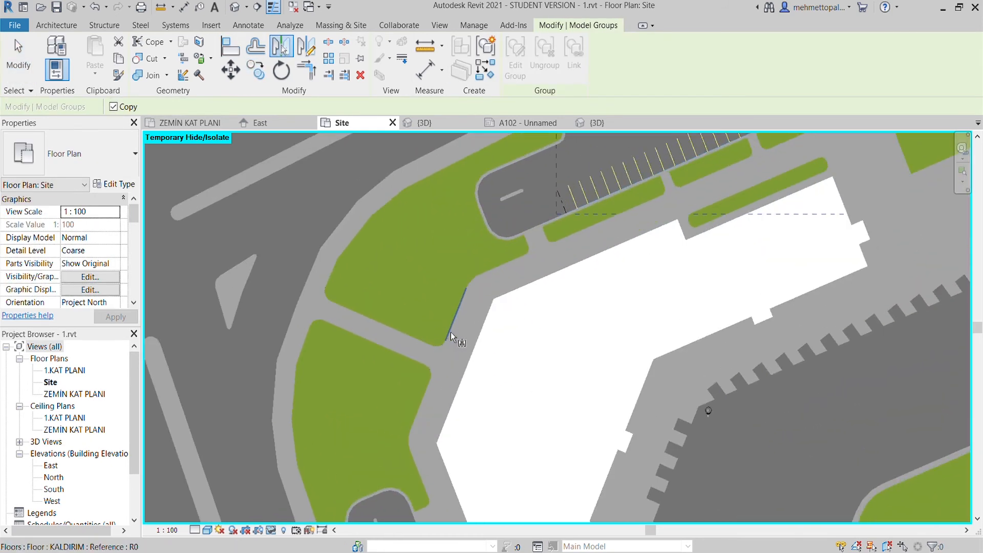
pyautogui.press('Escape')
# - Mirror a copy of the FN parking group onto the western lot, drawing the axis from the midpoint of the building's angled edge
pyautogui.press('d')
pyautogui.press('m')
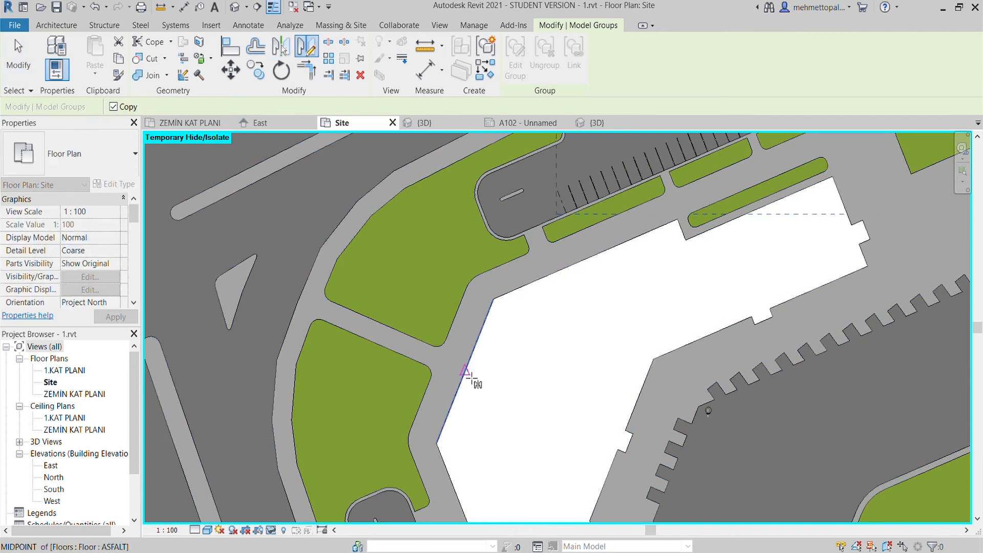
pyautogui.click(635, 449)
pyautogui.moveTo(635, 448); pyautogui.dragTo(517, 192, button='middle')
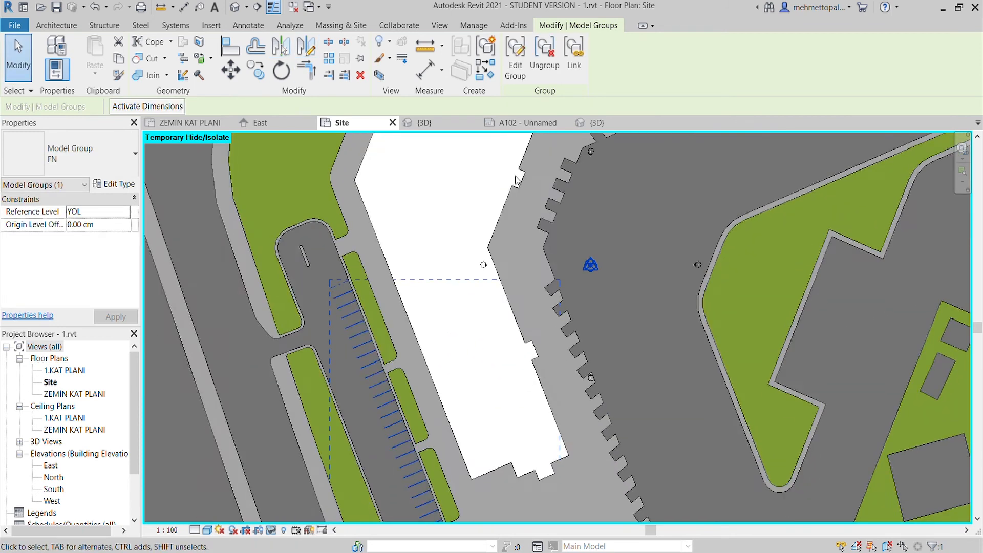
pyautogui.press('Escape')
# - Try to shift the mirrored parking group slightly within the western lot, and undo that move
pyautogui.scroll(3, 356, 291)
pyautogui.moveTo(347, 295)
pyautogui.mouseDown()
pyautogui.moveTo(328, 306)
pyautogui.moveTo(336, 316)
pyautogui.moveTo(349, 311)
pyautogui.mouseUp()
pyautogui.scroll(3, 349, 301)
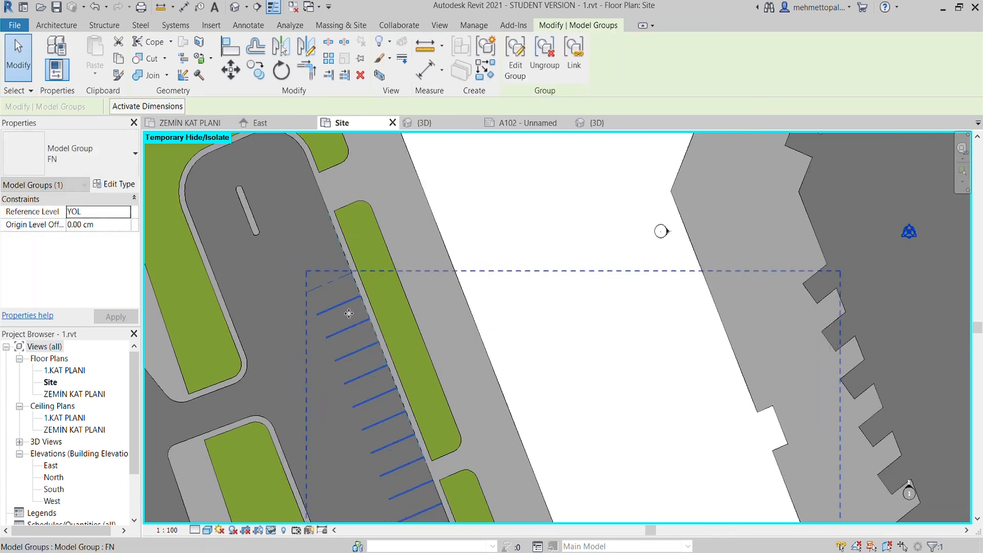
pyautogui.hotkey('ctrl', 'z')
# - Examine how the mirrored parking lines meet the western kerb and compare the two lots' rounded ends
pyautogui.scroll(-3, 356, 277)
pyautogui.scroll(-1, 357, 291)
pyautogui.scroll(1, 357, 292)
pyautogui.scroll(-2, 357, 294)
pyautogui.scroll(4, 414, 408)
pyautogui.scroll(5, 415, 412)
pyautogui.click(456, 348)
pyautogui.scroll(2, 409, 302)
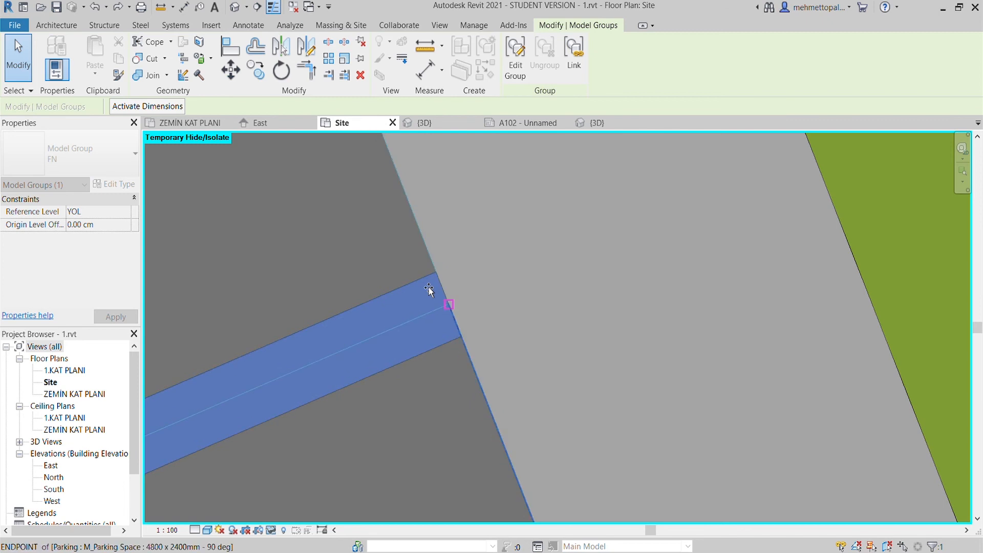
pyautogui.press('Escape')
pyautogui.scroll(-10, 409, 315)
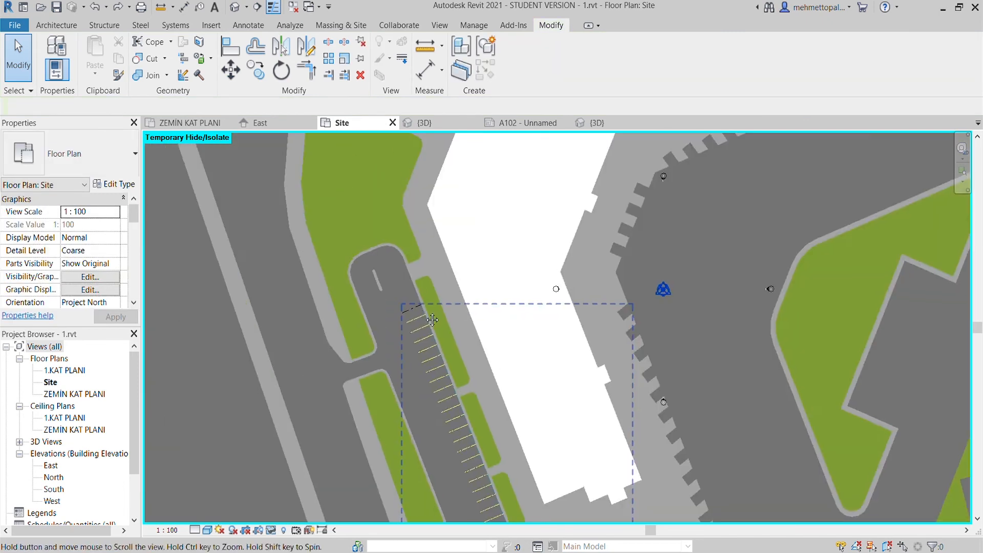
pyautogui.scroll(-2, 435, 322)
pyautogui.moveTo(435, 322); pyautogui.dragTo(438, 441, button='middle')
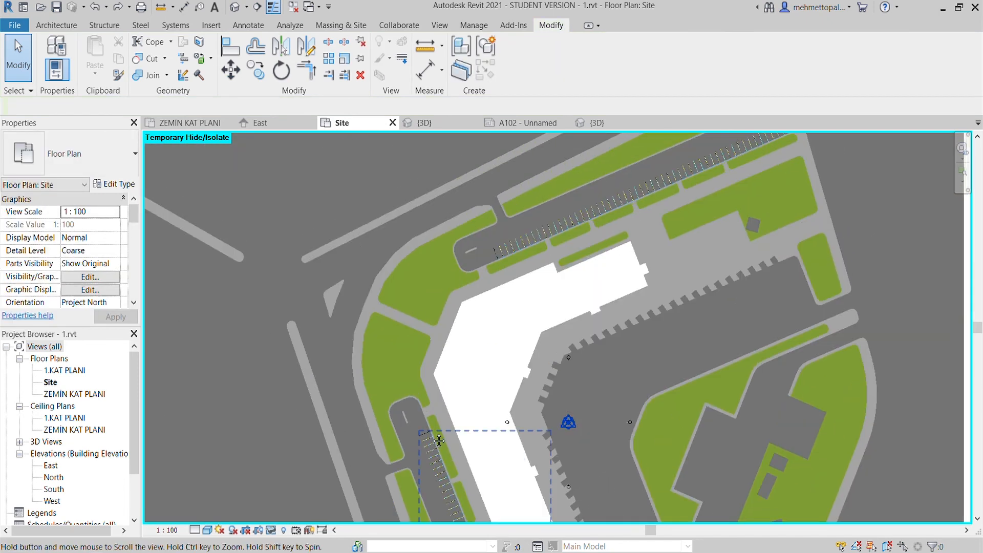
pyautogui.scroll(1, 438, 441)
pyautogui.scroll(5, 499, 257)
pyautogui.moveTo(525, 203); pyautogui.dragTo(502, 197, button='middle')
pyautogui.scroll(1, 466, 272)
pyautogui.scroll(6, 443, 296)
pyautogui.scroll(-6, 442, 296)
pyautogui.moveTo(423, 465); pyautogui.dragTo(453, 388, button='middle')
pyautogui.scroll(2, 453, 388)
pyautogui.scroll(-2, 361, 429)
pyautogui.moveTo(360, 430); pyautogui.dragTo(359, 427, button='middle')
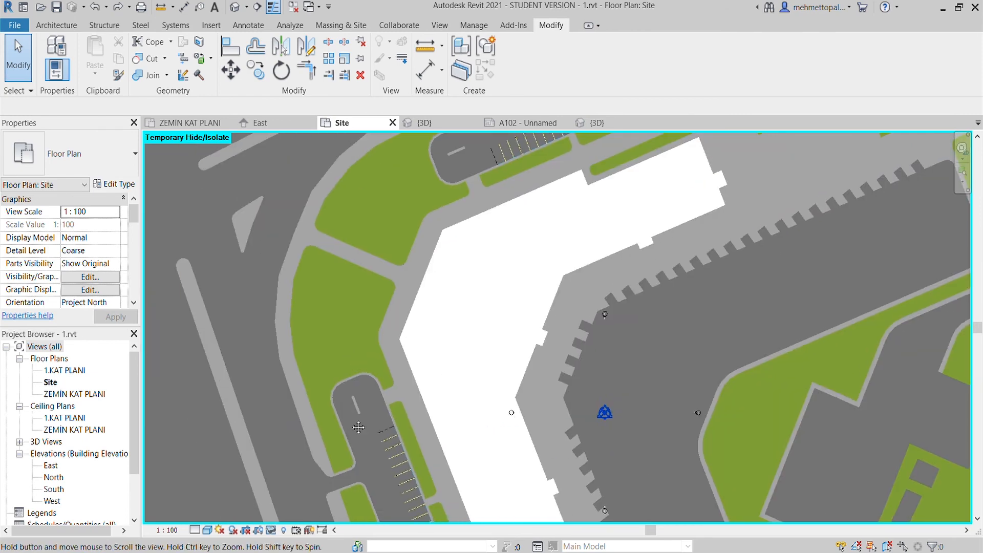
# - Ungroup both the mirrored and the original FN parking groups into individual parking spaces
pyautogui.scroll(-3, 358, 427)
pyautogui.moveTo(445, 512); pyautogui.dragTo(446, 449, button='middle')
pyautogui.scroll(4, 446, 450)
pyautogui.click(445, 450)
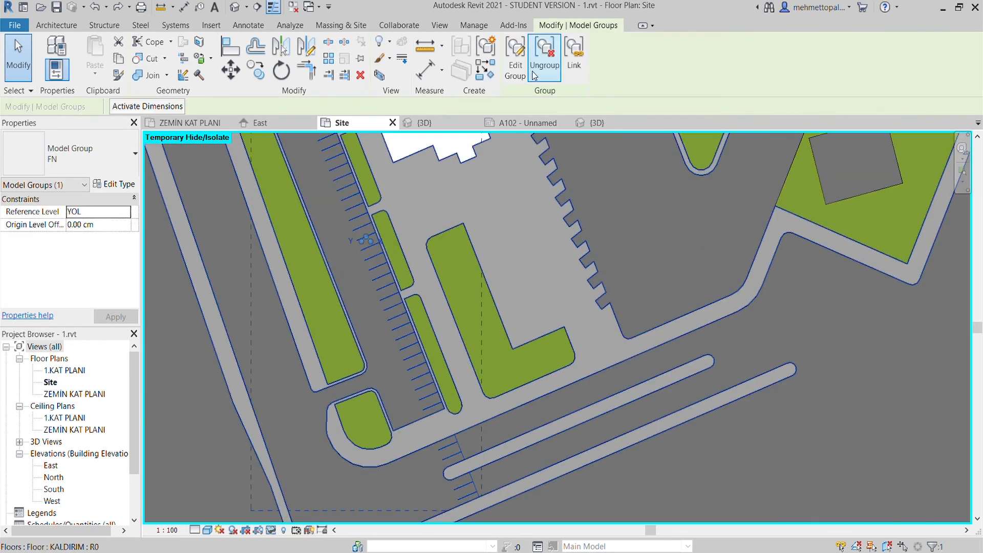
pyautogui.click(544, 55)
pyautogui.scroll(-3, 502, 260)
pyautogui.moveTo(502, 259); pyautogui.dragTo(476, 470, button='middle')
pyautogui.press('Escape')
pyautogui.click(523, 167)
pyautogui.click(544, 55)
pyautogui.press('Escape')
# - Delete the mirrored parking spaces that overrun the western lot's south end onto the road
pyautogui.moveTo(445, 499); pyautogui.dragTo(453, 376, button='middle')
pyautogui.scroll(3, 452, 434)
pyautogui.click(494, 458)
pyautogui.press('Delete')
pyautogui.scroll(2, 495, 459)
pyautogui.click(493, 451)
pyautogui.press('Delete')
pyautogui.click(489, 425)
pyautogui.press('Delete')
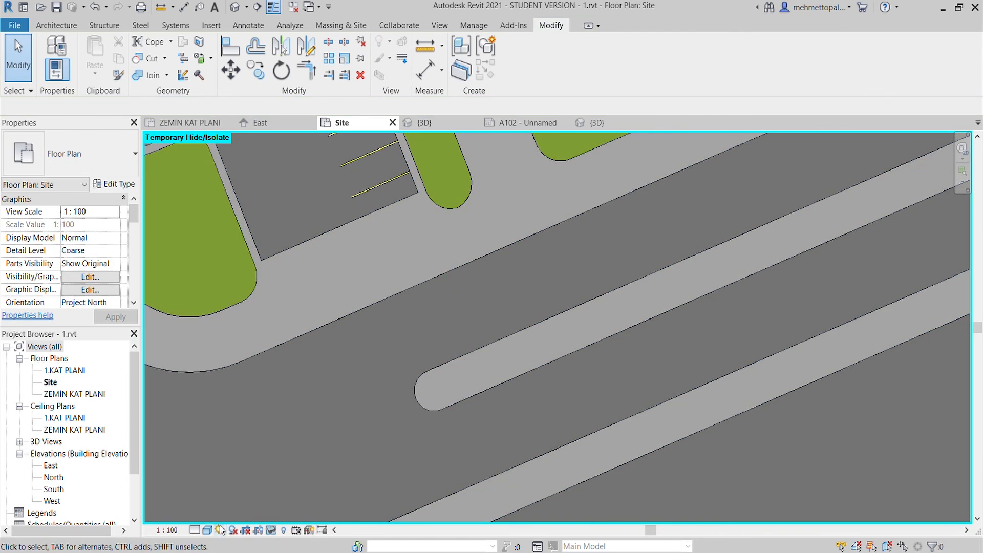
# - Switch the view to wireframe and delete the surplus parking spaces hidden beneath the pavement at the south end
pyautogui.click(233, 467)
pyautogui.click(448, 365)
pyautogui.press('Delete')
pyautogui.click(427, 272)
pyautogui.press('Delete')
pyautogui.click(402, 216)
pyautogui.press('Delete')
pyautogui.moveTo(387, 284); pyautogui.dragTo(391, 301, button='middle')
pyautogui.scroll(-5, 391, 301)
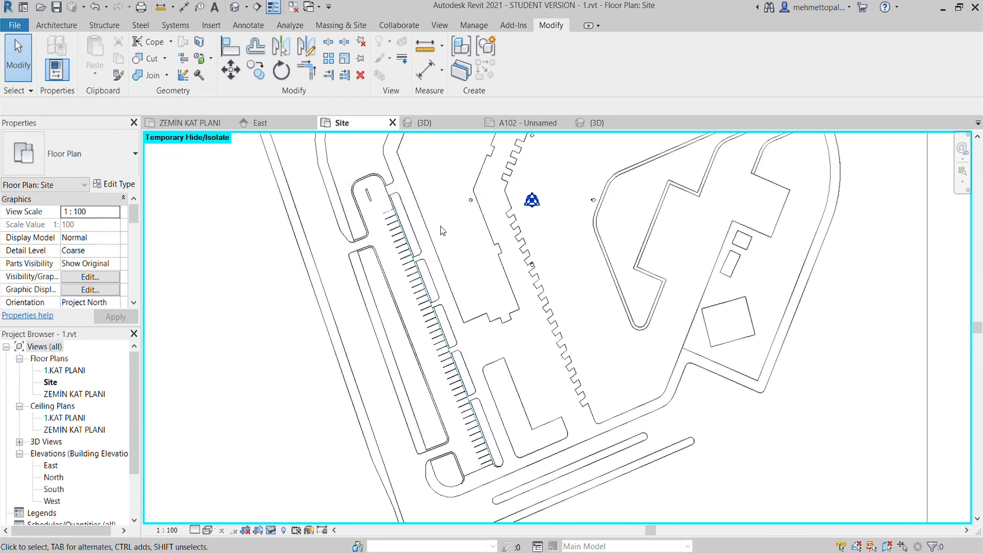
# - Move the western row of parking spaces southwards along the kerb to line up with the lot's lower end
pyautogui.scroll(3, 397, 233)
pyautogui.moveTo(521, 452); pyautogui.dragTo(518, 402)
pyautogui.moveTo(521, 451); pyautogui.dragTo(518, 359, button='middle')
pyautogui.scroll(-2, 517, 399)
pyautogui.moveTo(518, 403); pyautogui.dragTo(552, 484)
pyautogui.scroll(4, 555, 348)
pyautogui.scroll(-1, 558, 365)
pyautogui.moveTo(558, 364); pyautogui.dragTo(577, 317, button='middle')
pyautogui.click(230, 70)
pyautogui.moveTo(553, 415); pyautogui.dragTo(529, 356, button='middle')
pyautogui.scroll(3, 580, 481)
pyautogui.moveTo(579, 481); pyautogui.dragTo(518, 291, button='middle')
pyautogui.scroll(4, 519, 316)
pyautogui.scroll(1, 516, 312)
pyautogui.click(516, 312)
pyautogui.click(544, 395)
pyautogui.scroll(-7, 546, 352)
pyautogui.moveTo(481, 164); pyautogui.dragTo(588, 410, button='middle')
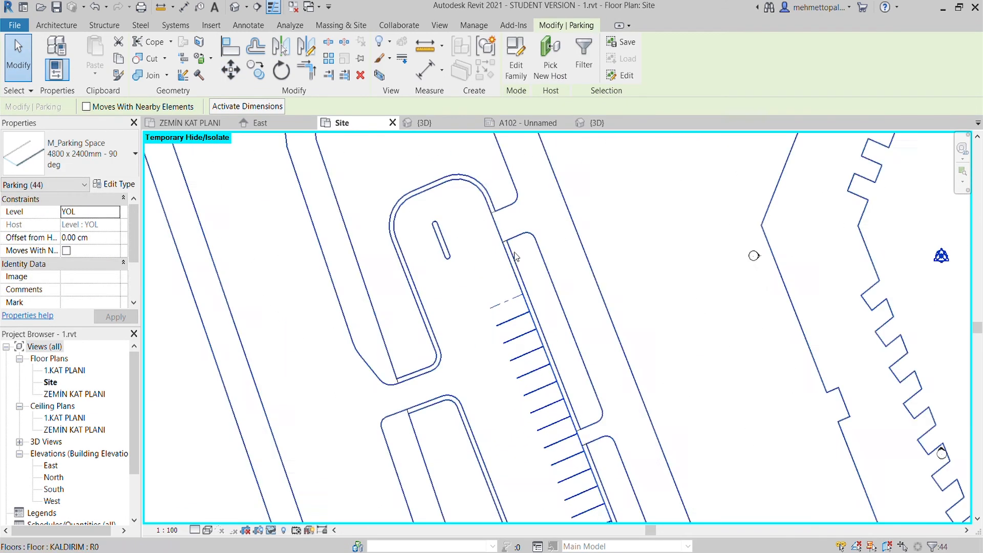
# - Copy the northernmost parking space of the western row once, placing it directly beside the original along the kerb
pyautogui.scroll(1, 512, 256)
pyautogui.click(513, 264)
pyautogui.click(524, 341)
pyautogui.click(255, 70)
pyautogui.scroll(7, 538, 333)
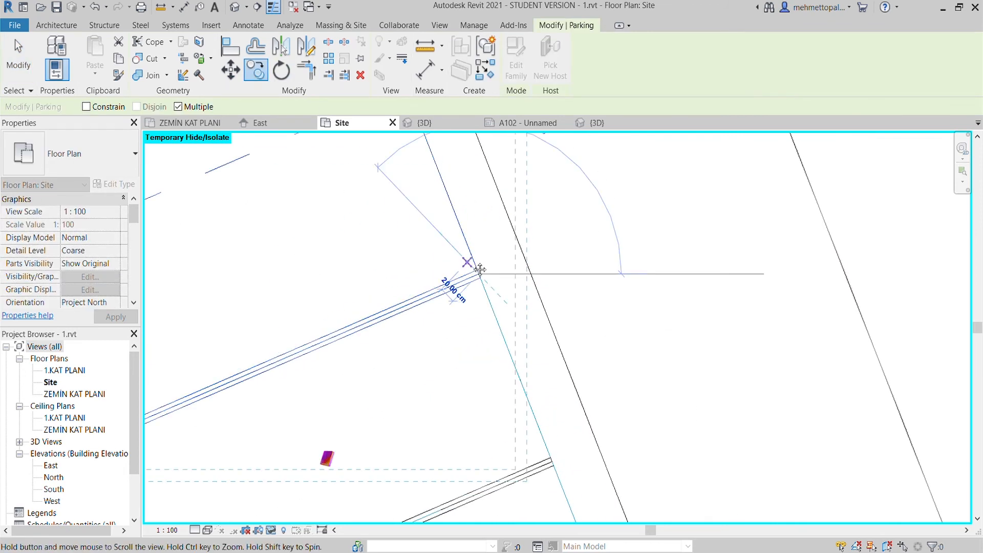
pyautogui.moveTo(480, 270); pyautogui.dragTo(583, 528, button='middle')
pyautogui.click(517, 355)
pyautogui.press('Escape')
pyautogui.scroll(-7, 528, 328)
pyautogui.press('Escape')
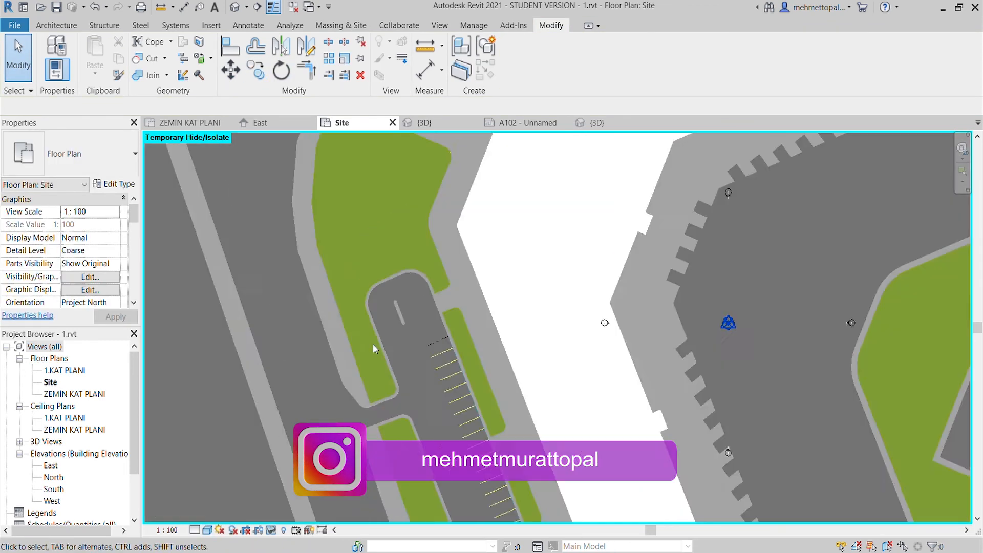
pyautogui.scroll(-3, 512, 317)
pyautogui.scroll(5, 512, 317)
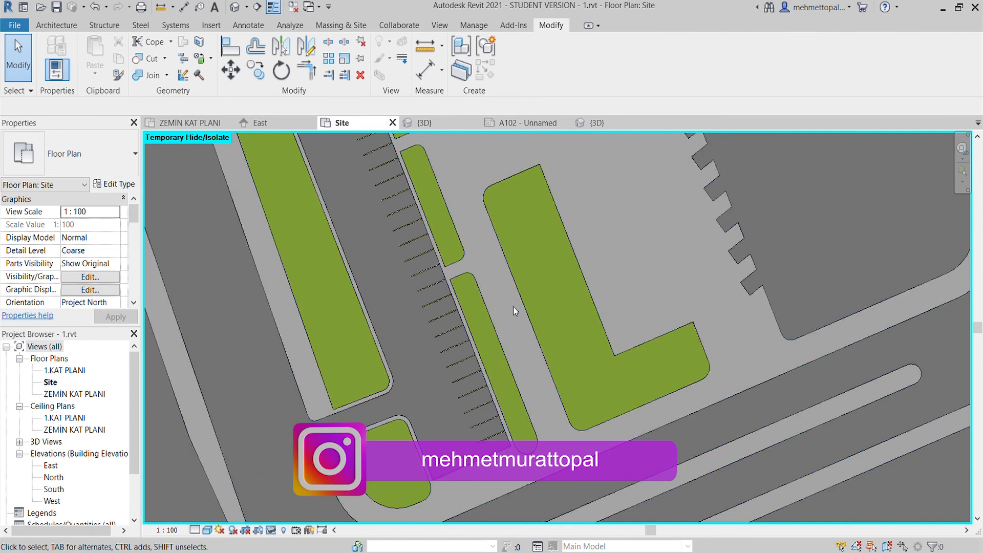
pyautogui.scroll(-3, 513, 306)
pyautogui.scroll(-2, 513, 306)
pyautogui.moveTo(503, 371); pyautogui.dragTo(501, 413, button='middle')
pyautogui.moveTo(500, 412); pyautogui.dragTo(461, 447, button='middle')
pyautogui.scroll(3, 513, 236)
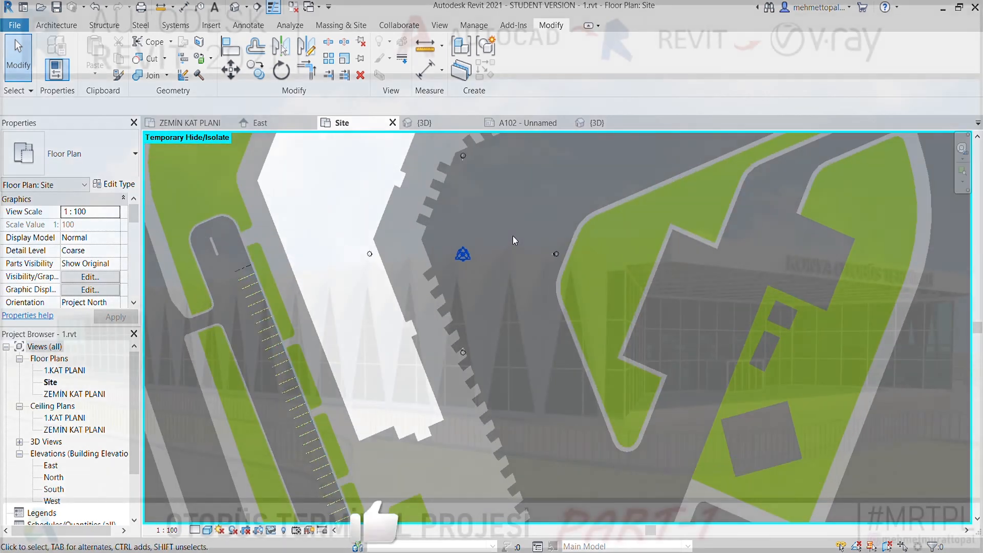